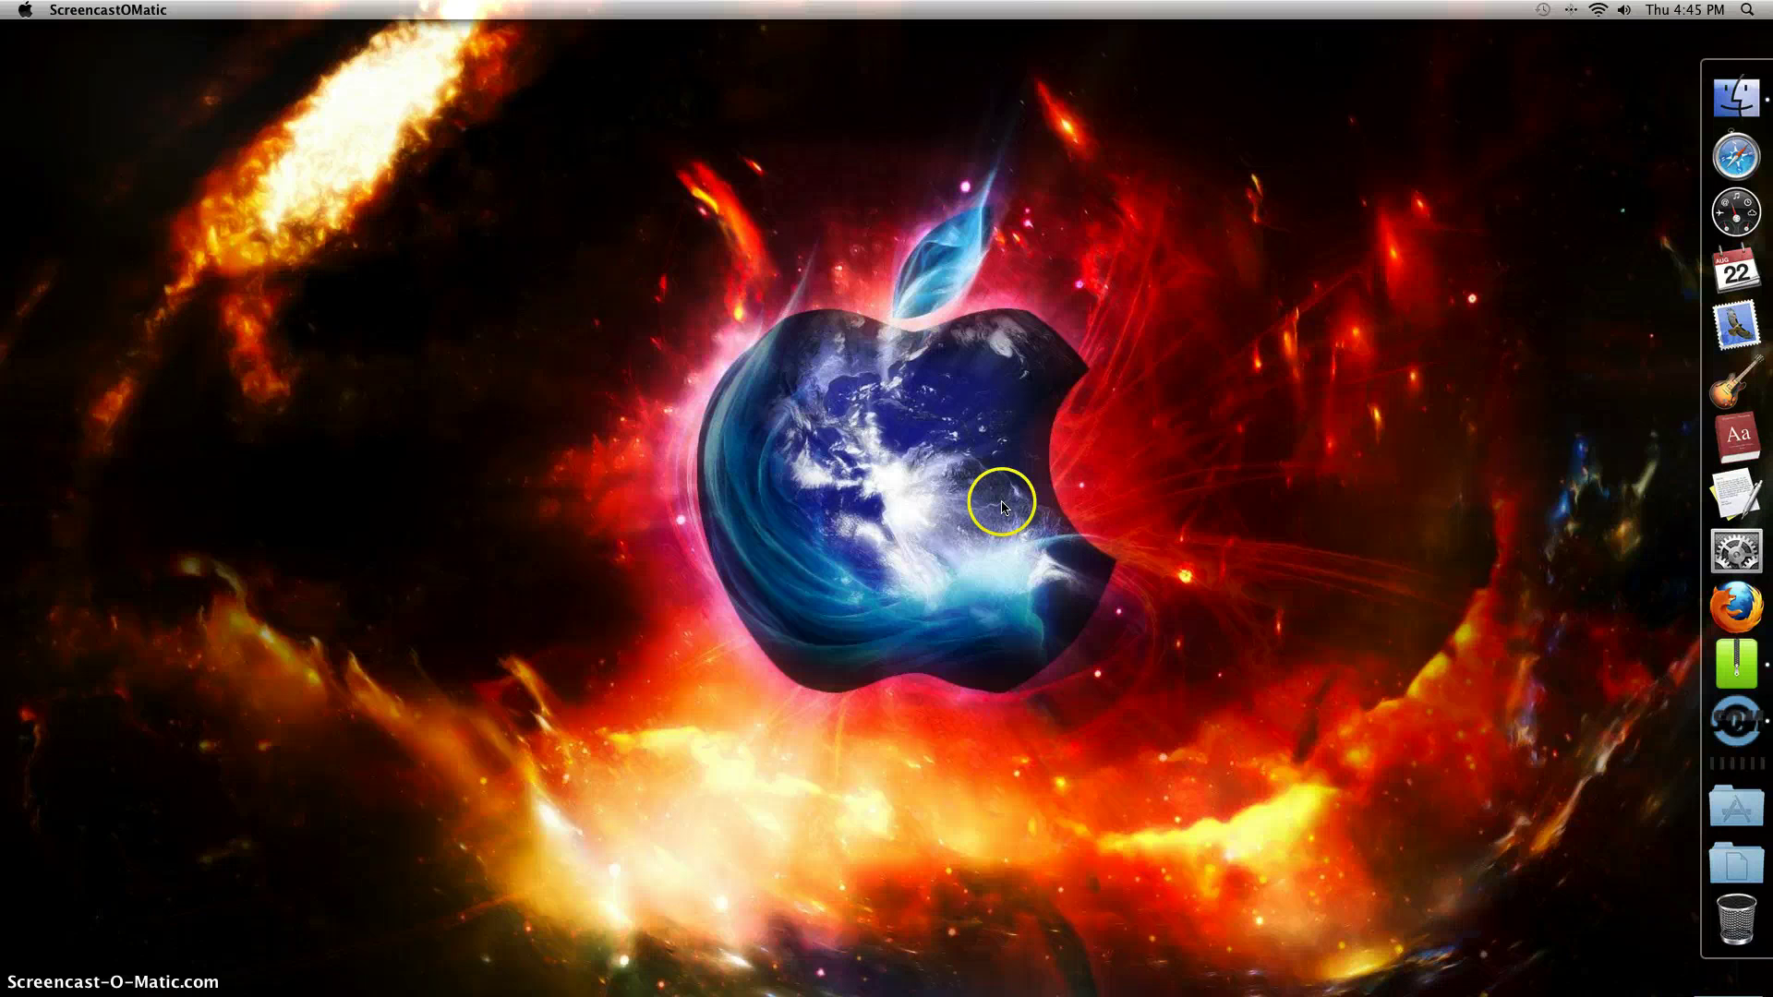
# Step: Open Finder on the home folder, move the window left, and open the Documents folder
pyautogui.click(1725, 89)
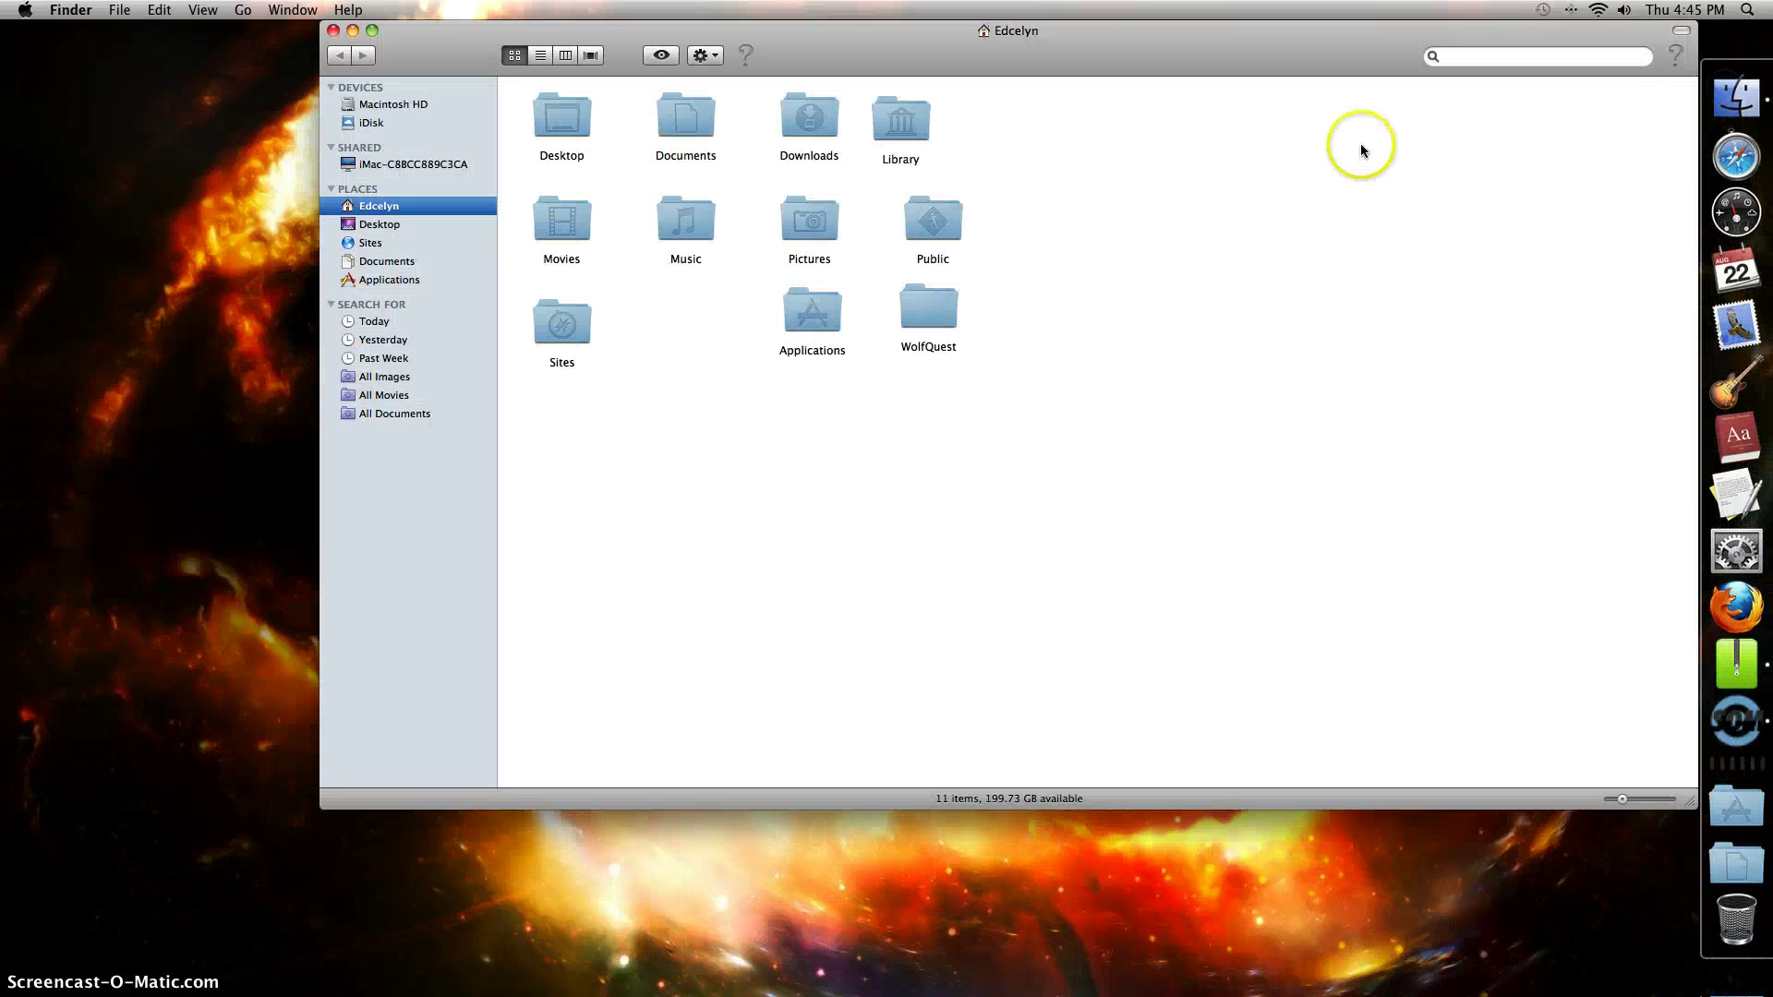
pyautogui.moveTo(817, 21); pyautogui.dragTo(586, 18)
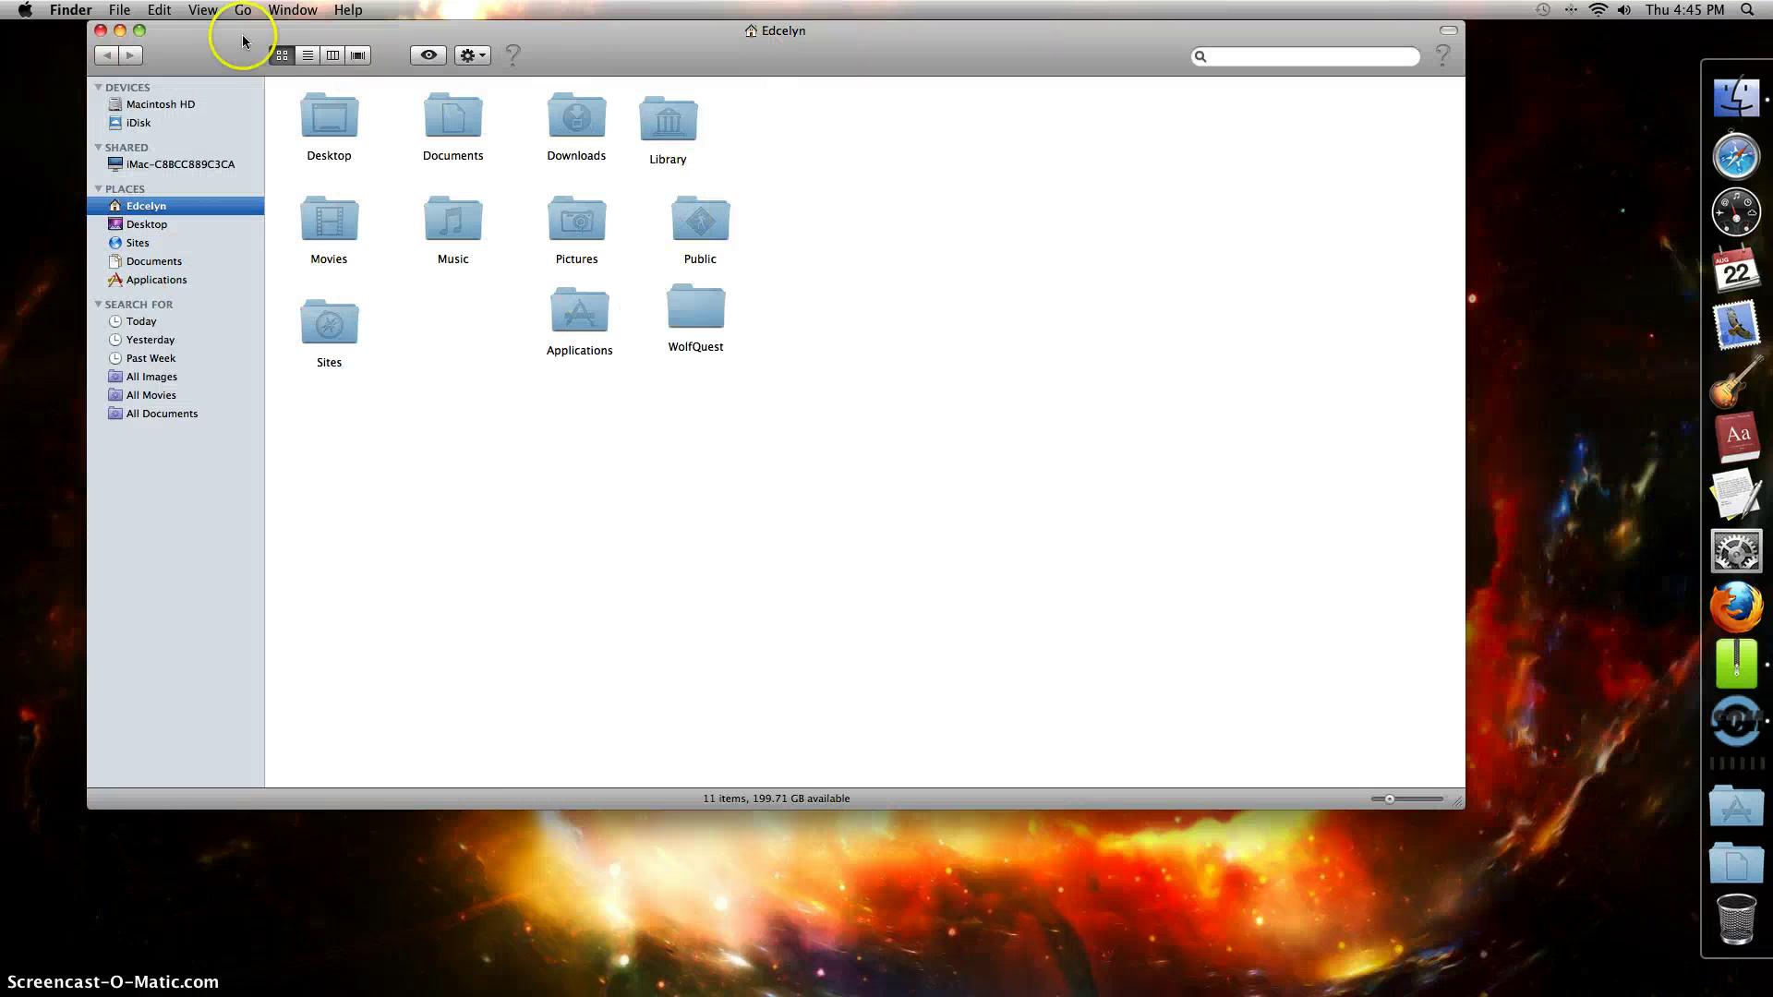
pyautogui.doubleClick(319, 116)
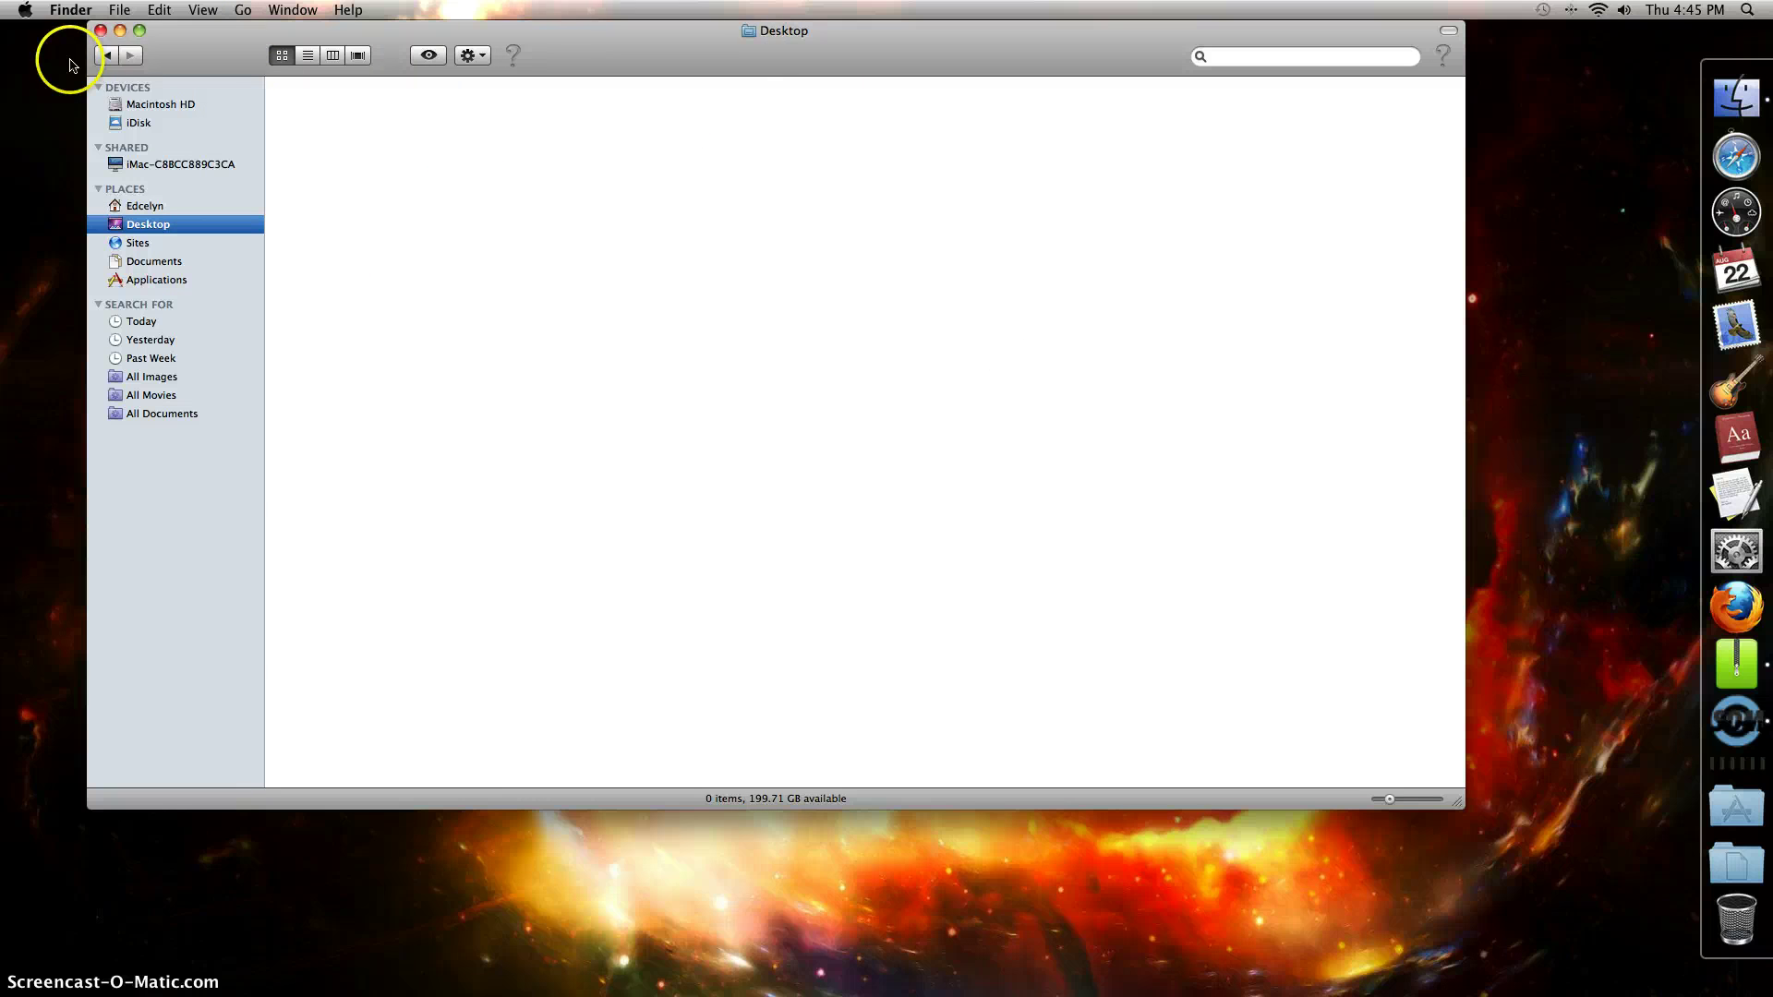
pyautogui.click(107, 55)
pyautogui.doubleClick(447, 116)
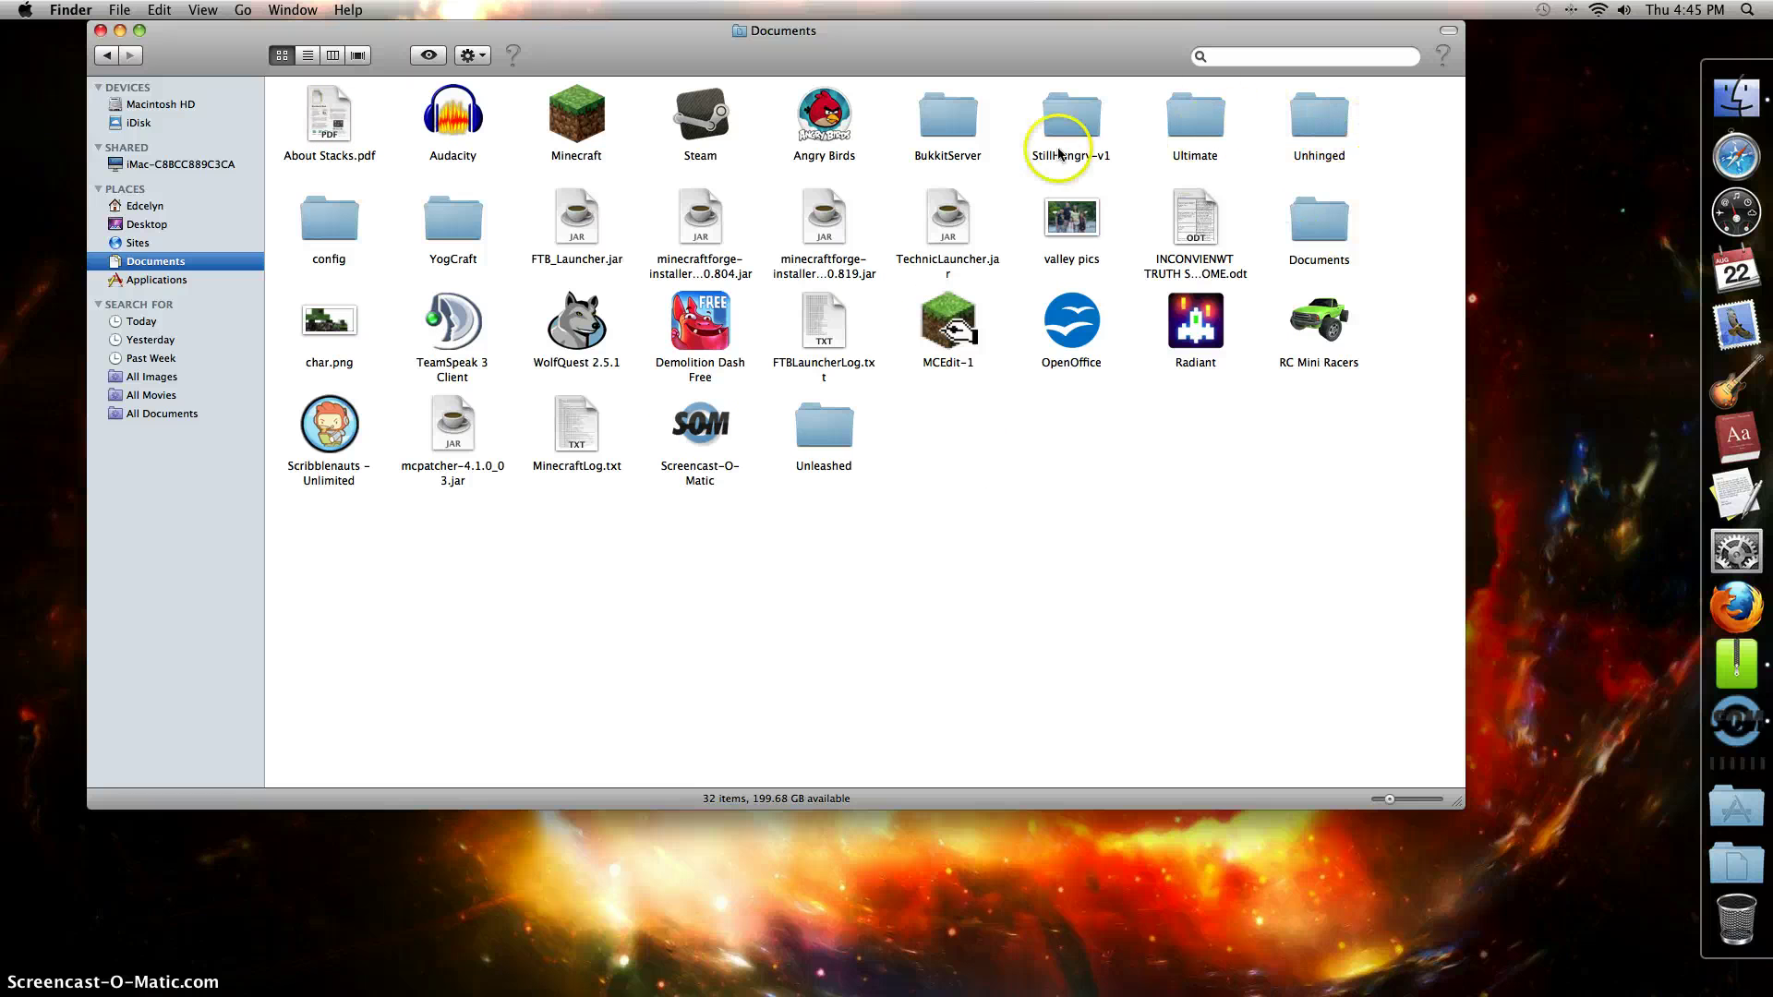
# Step: Trash the inner Documents folder and both minecraftforge installer jars
pyautogui.moveTo(1319, 220); pyautogui.dragTo(1727, 926)
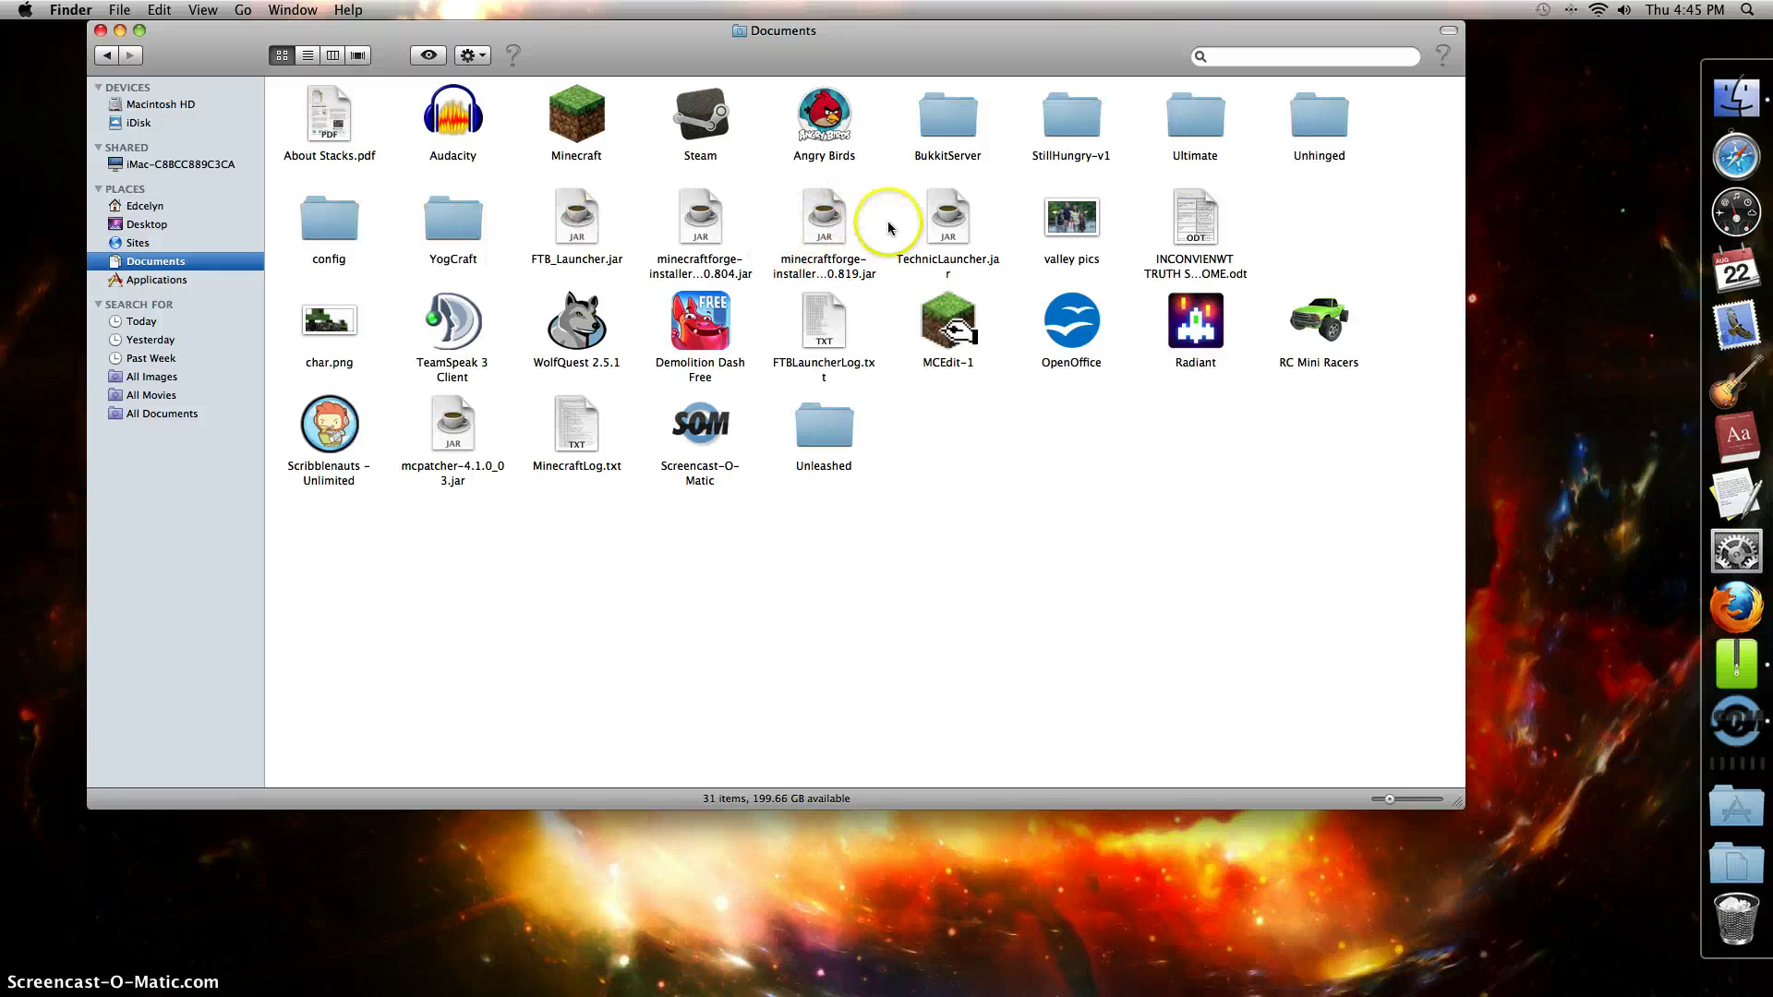
pyautogui.click(825, 227)
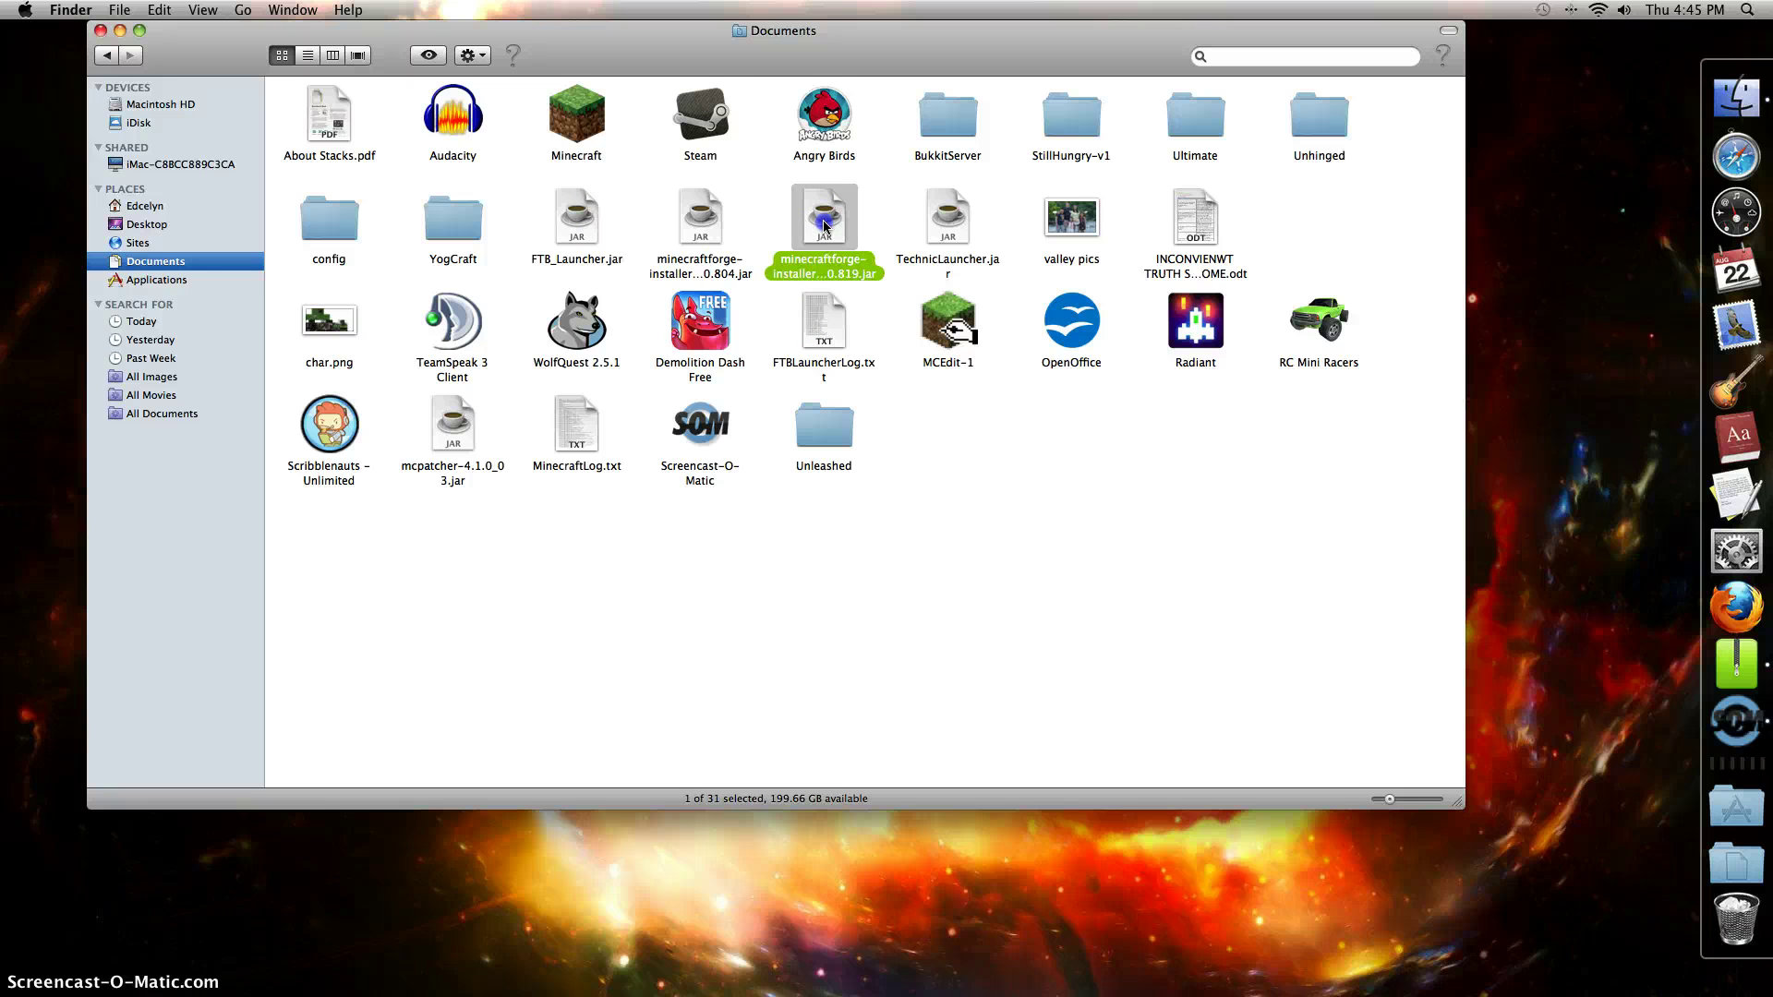
pyautogui.click(905, 217)
pyautogui.moveTo(845, 242); pyautogui.dragTo(634, 269)
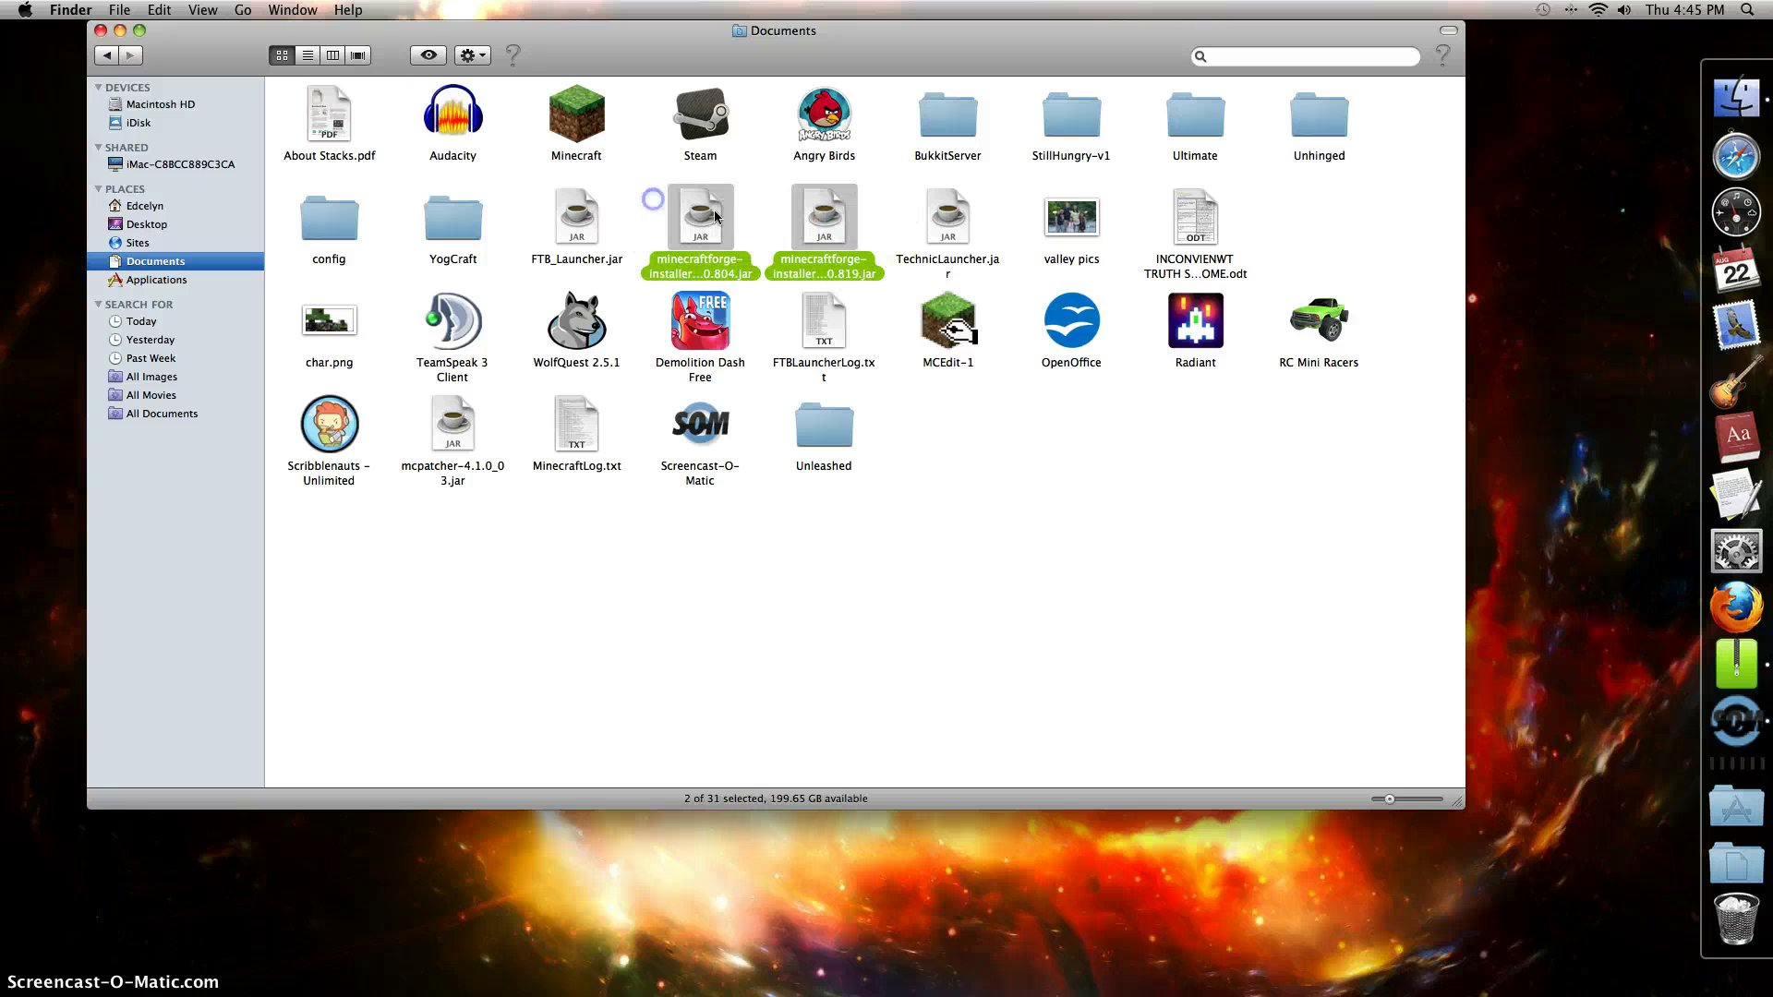
pyautogui.moveTo(653, 199); pyautogui.dragTo(1741, 683)
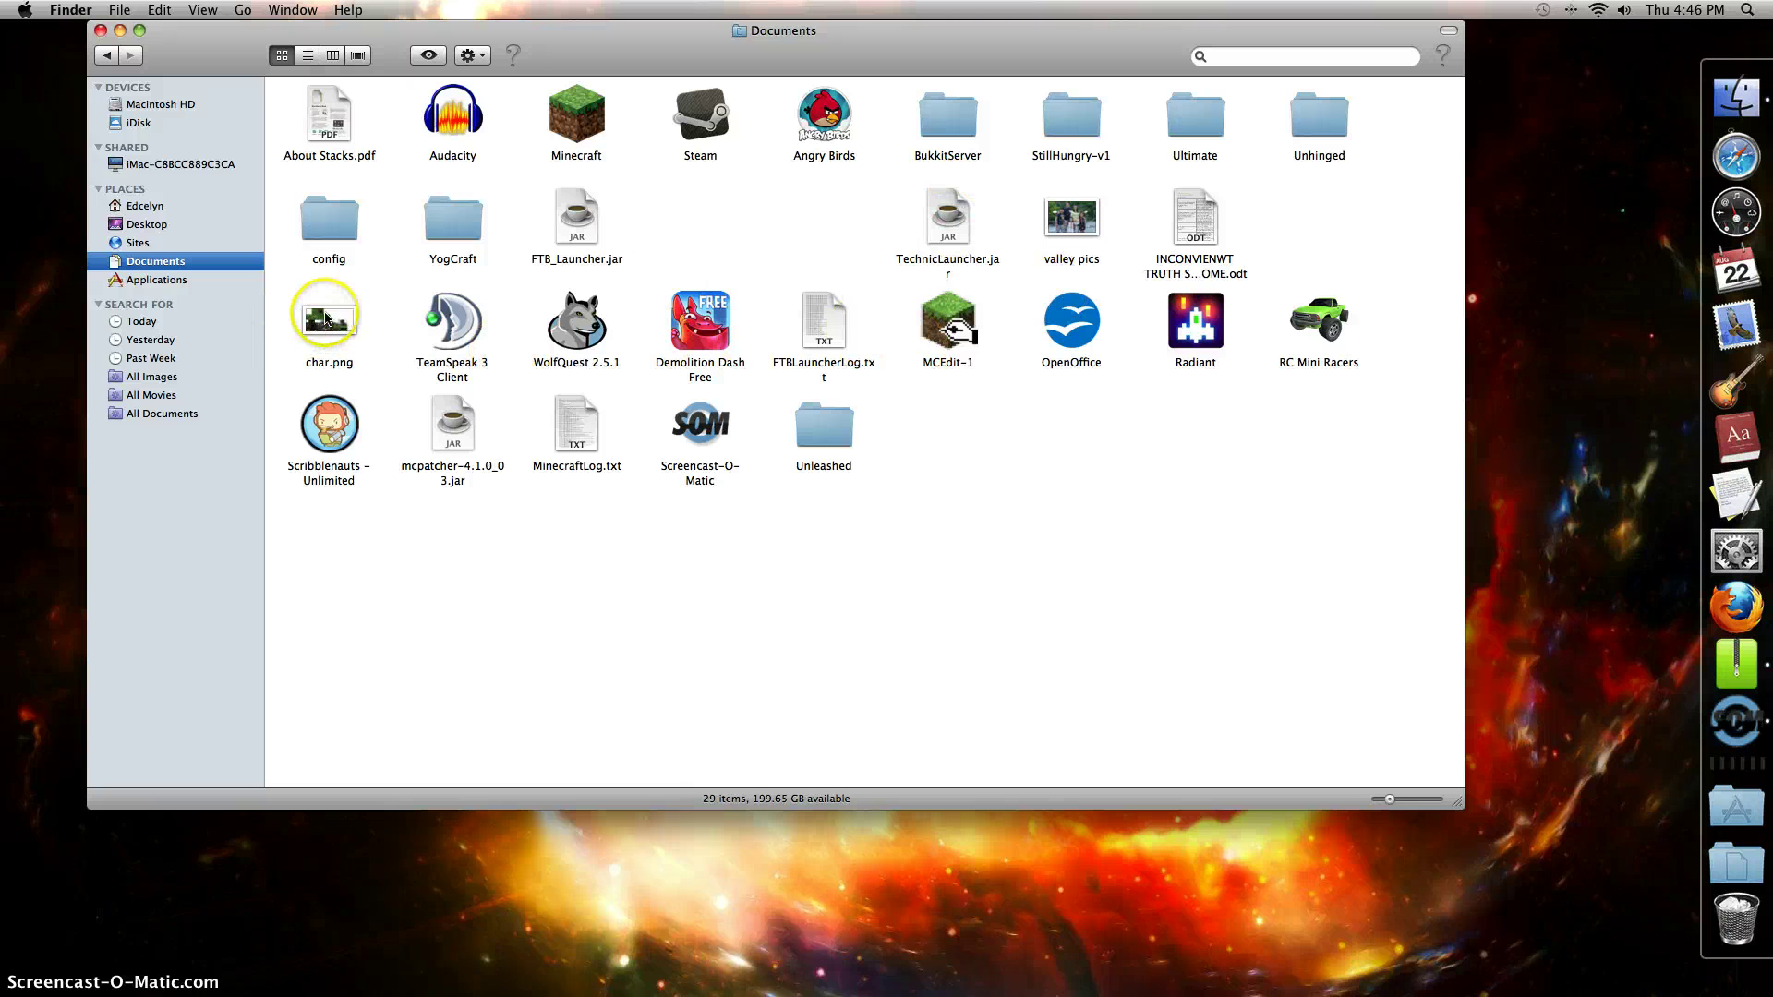
# Step: Move char.png, then trash the config and StillHungry-v1 folders
pyautogui.moveTo(325, 319); pyautogui.dragTo(401, 173)
pyautogui.moveTo(104, 60); pyautogui.dragTo(1735, 884)
pyautogui.moveTo(1090, 109); pyautogui.dragTo(1740, 918)
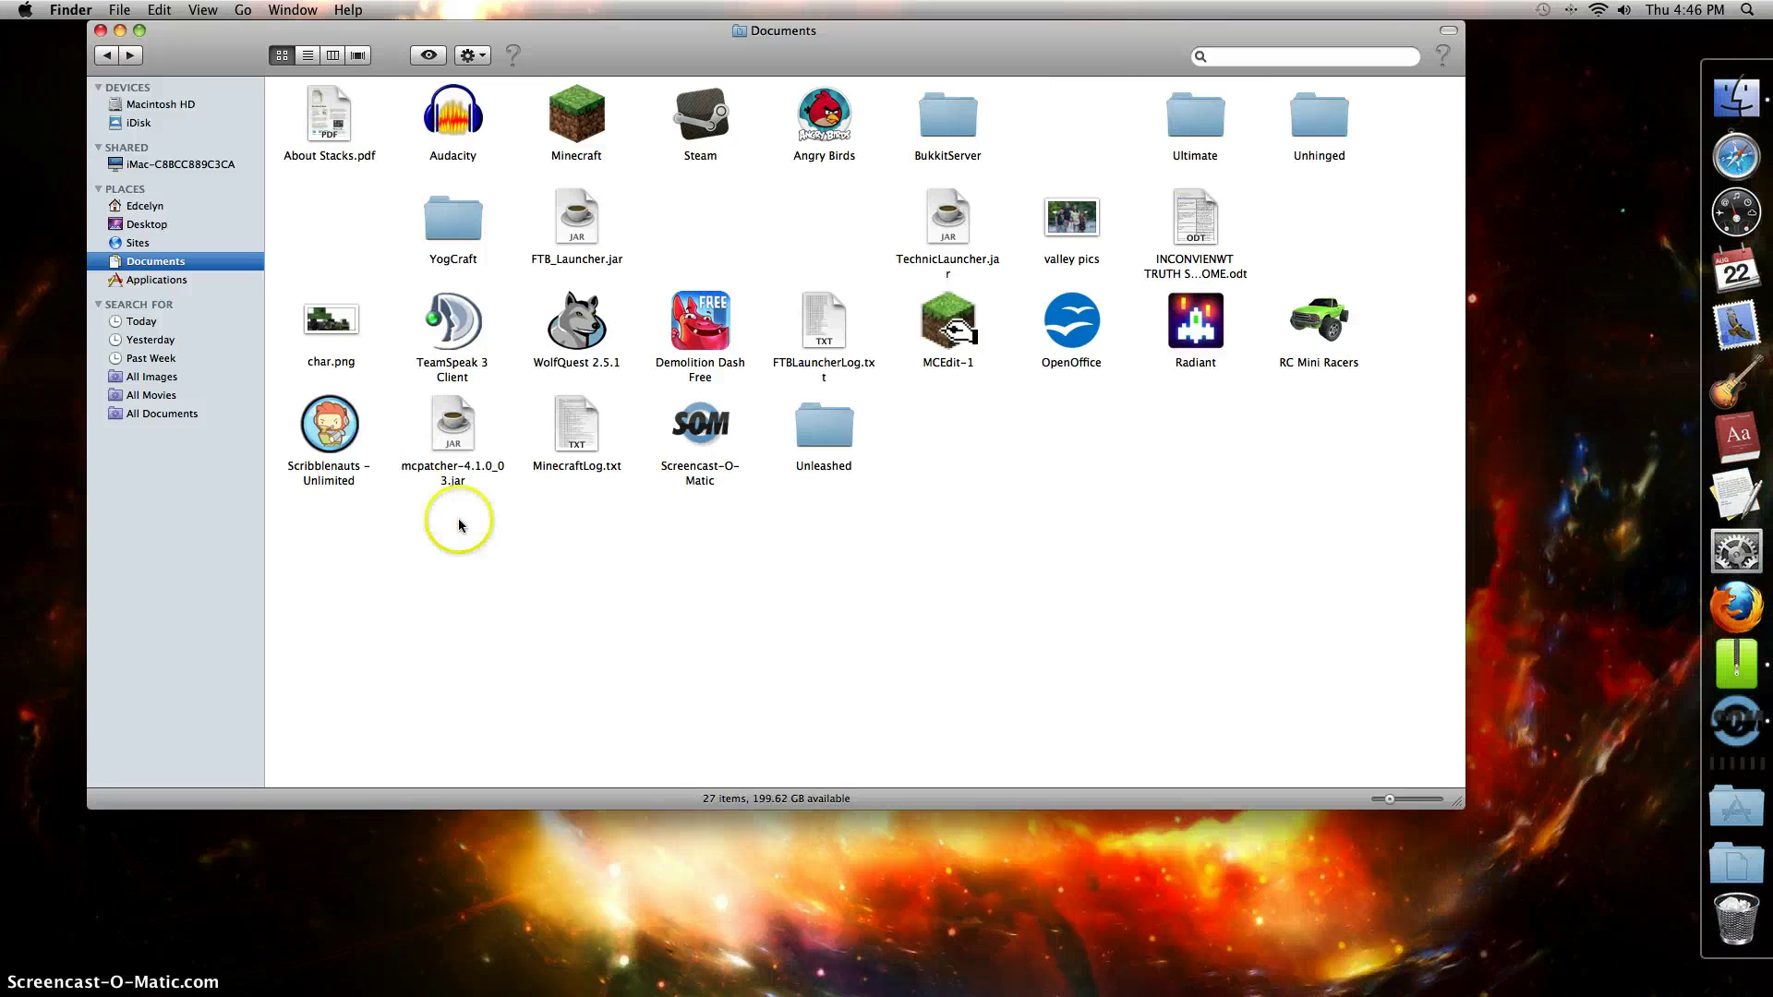
# Step: Browse the shared iMac, then the home, Desktop, Sites, Documents and Applications folders
pyautogui.click(182, 161)
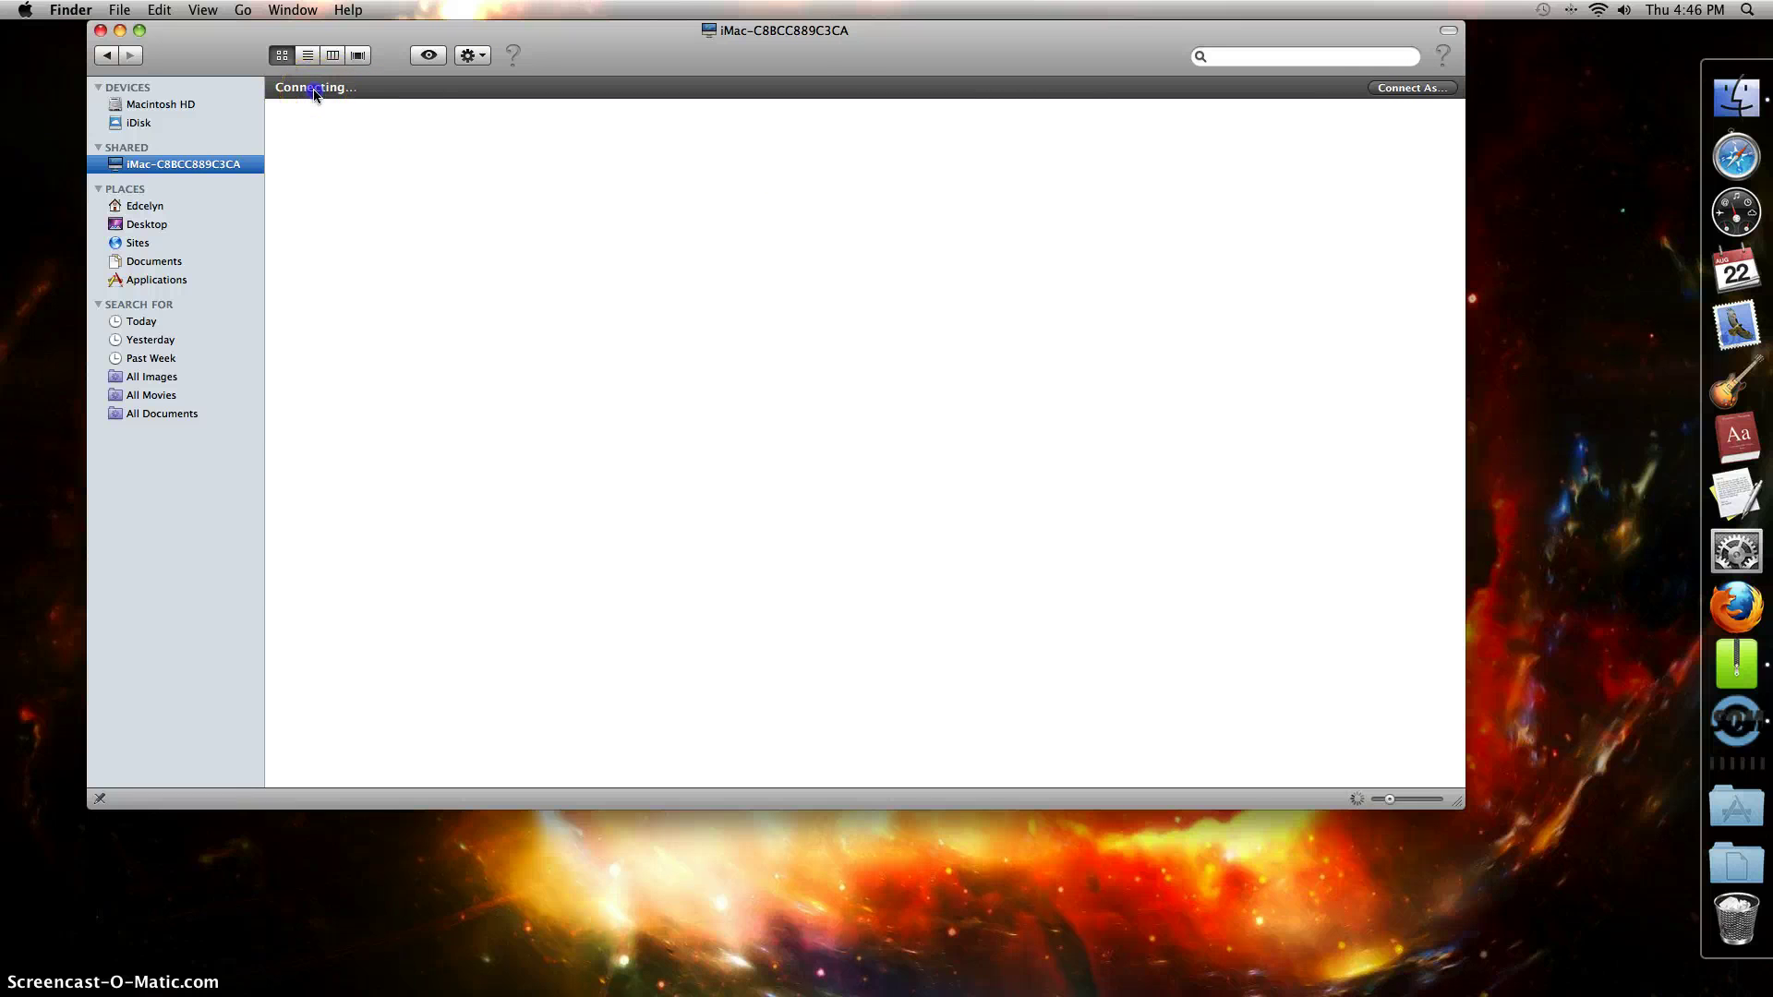
pyautogui.click(352, 89)
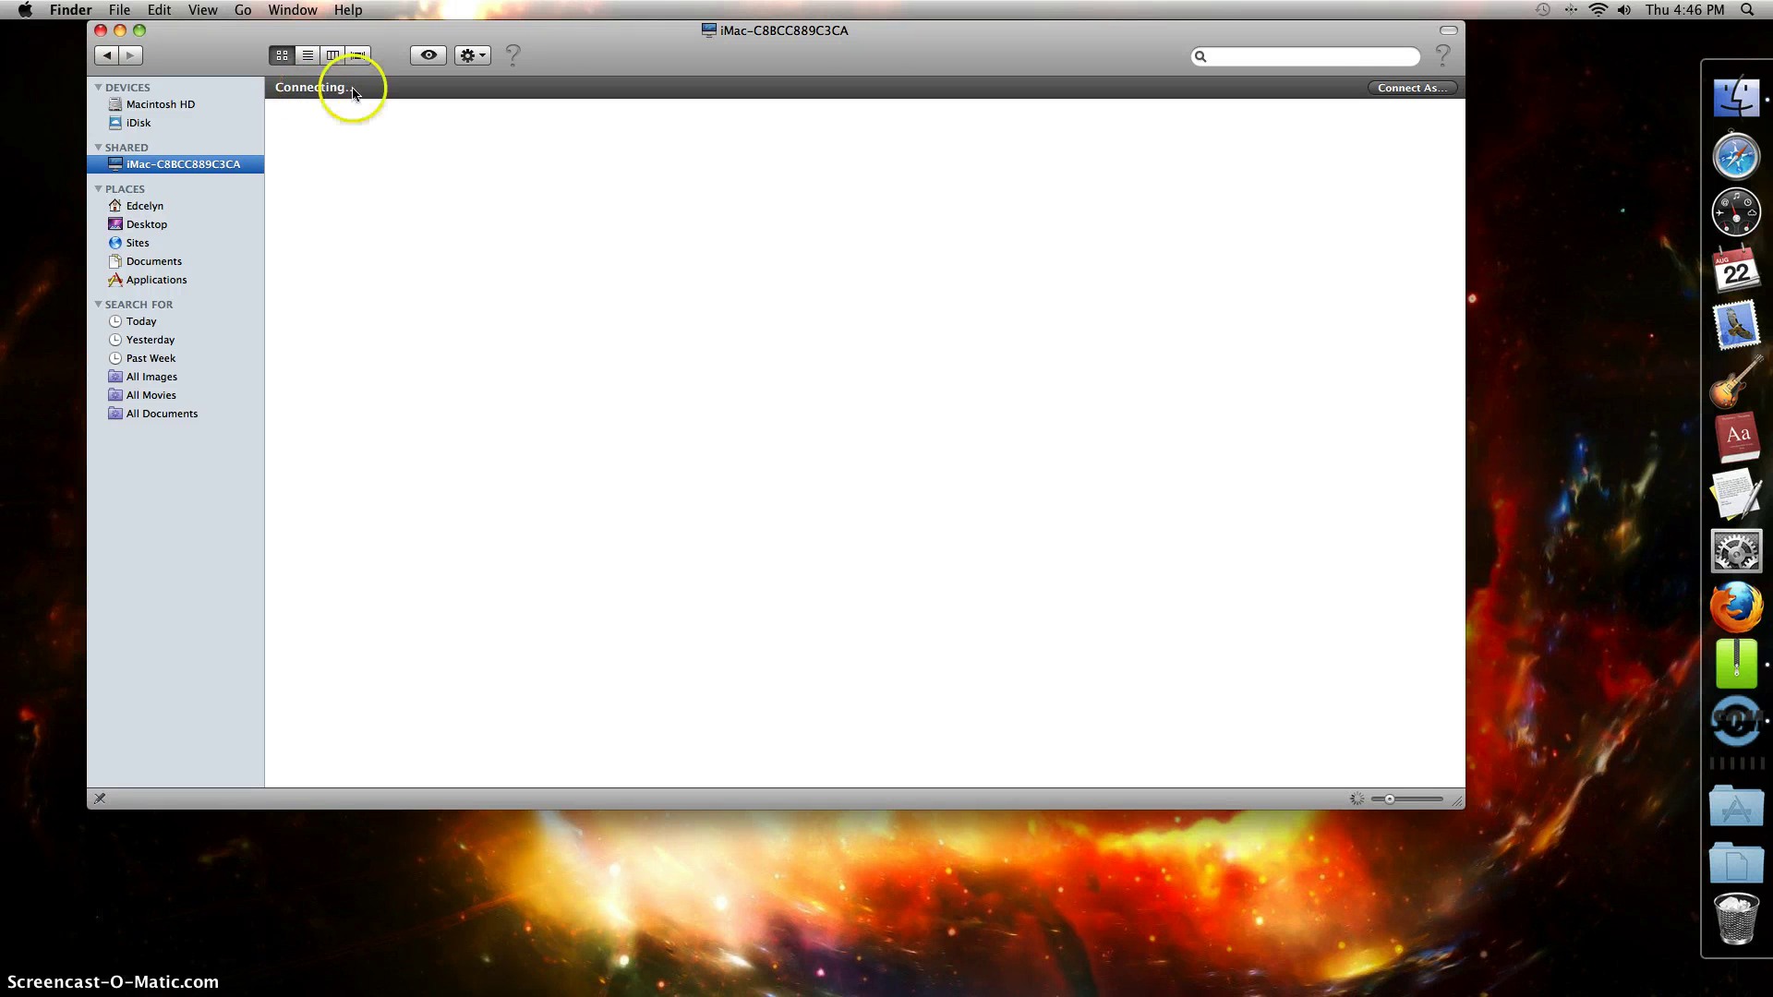
pyautogui.click(155, 212)
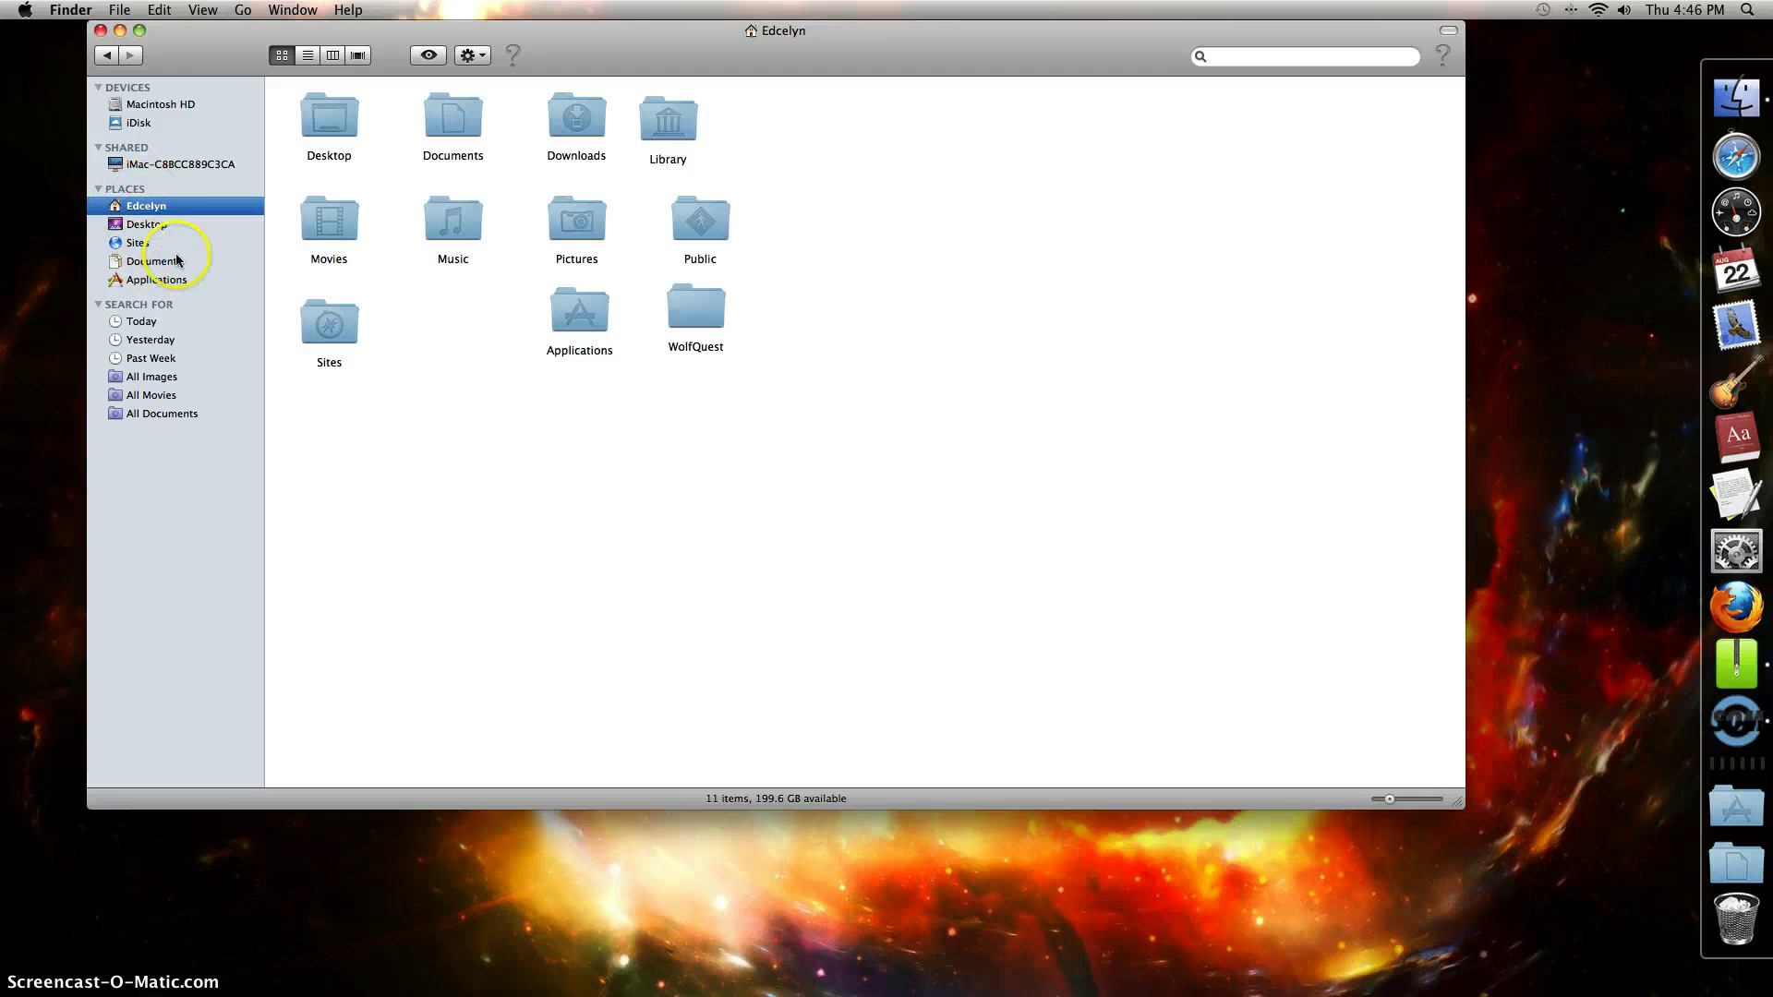
pyautogui.click(148, 224)
pyautogui.click(138, 243)
pyautogui.click(157, 261)
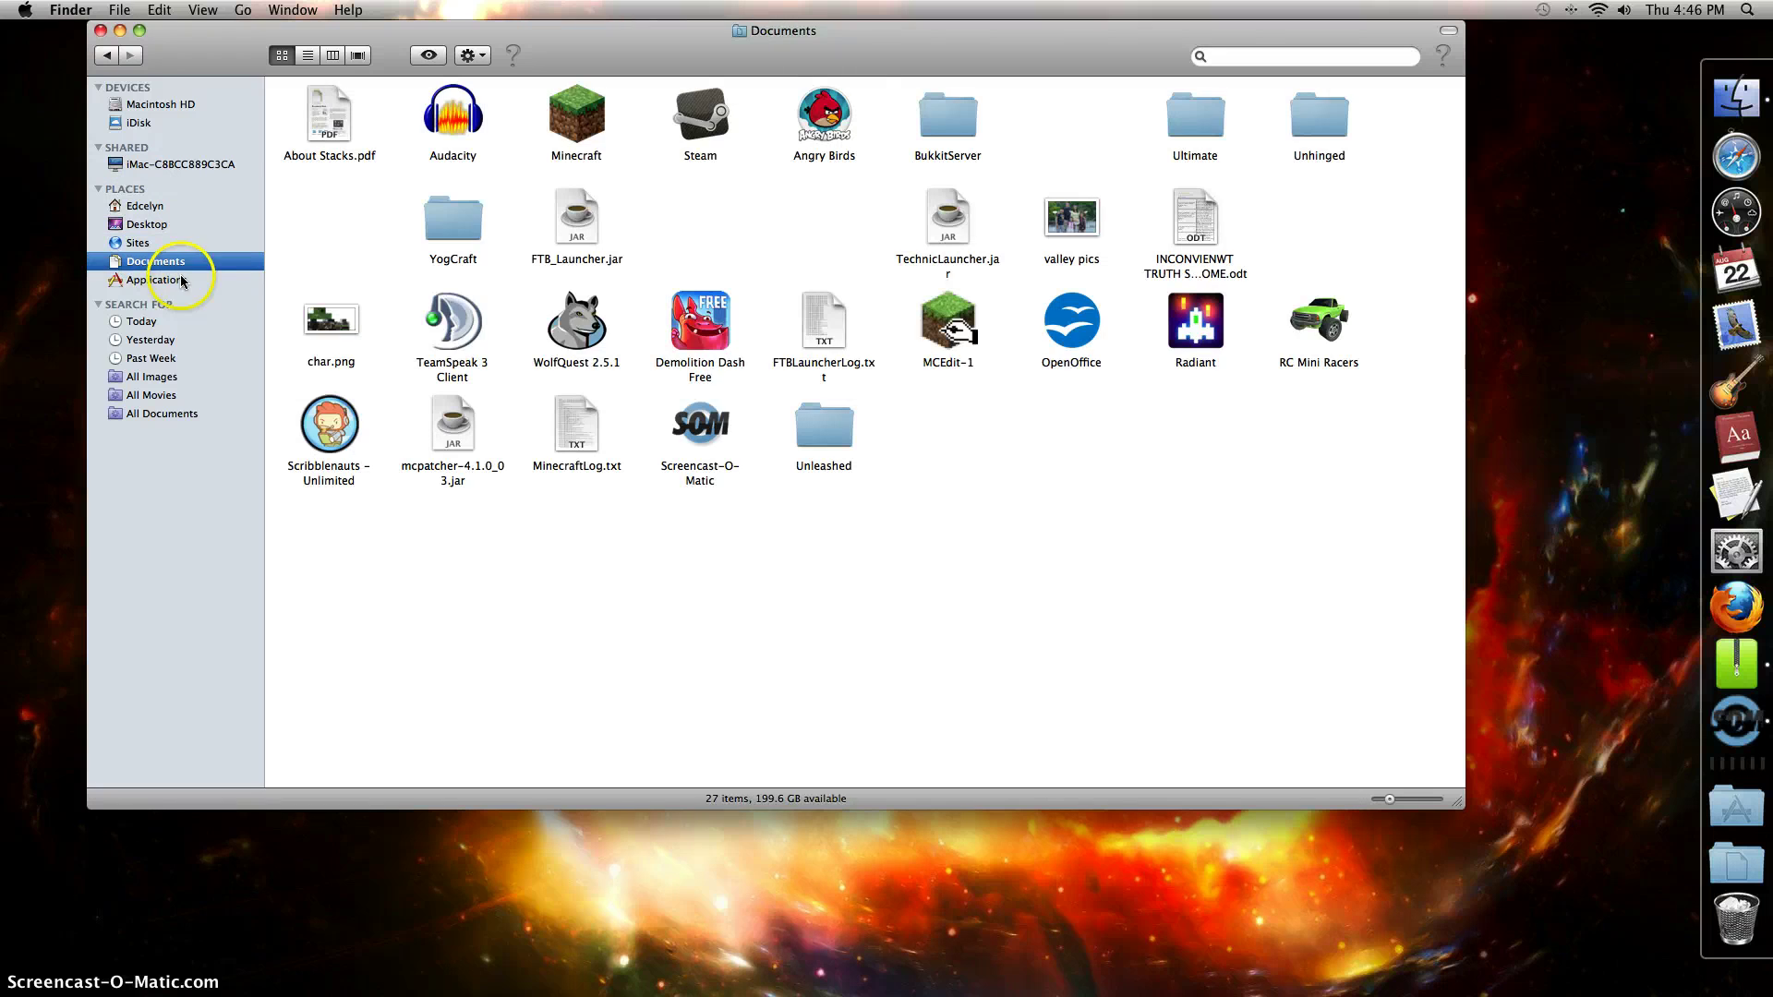
pyautogui.click(192, 280)
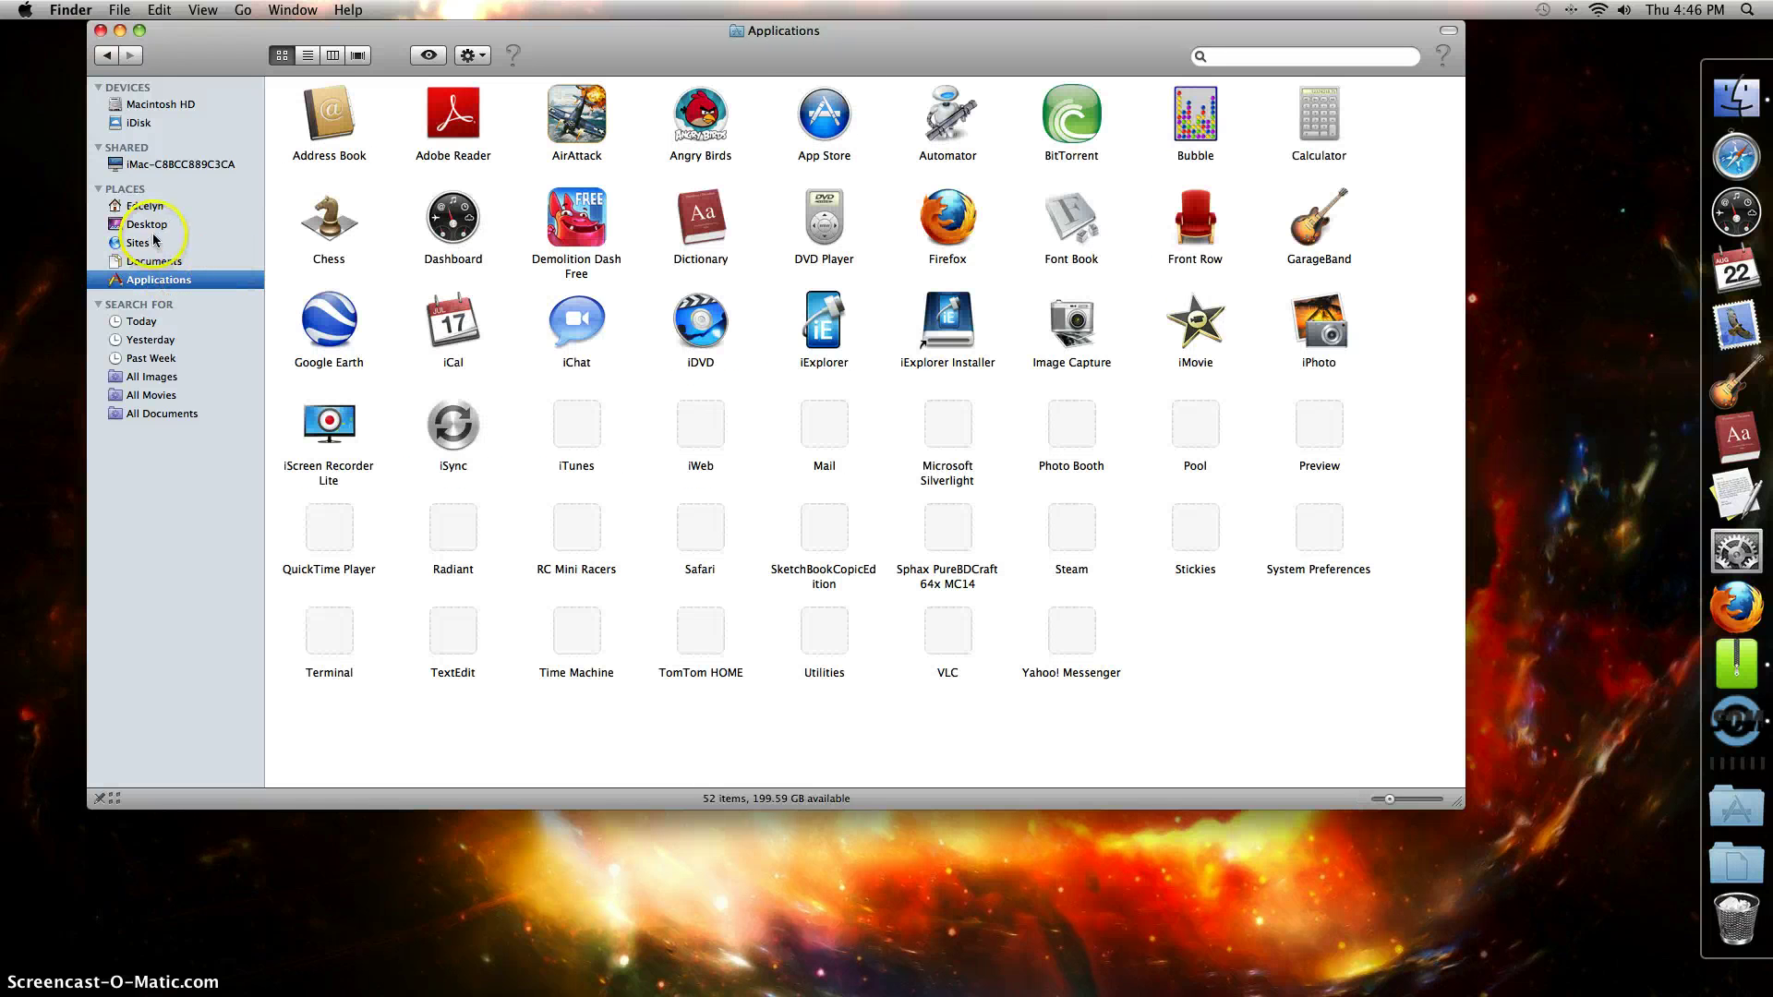
# Step: Try trashing the Sphax PureBDCraft folder, then cancel the administrator password prompt
pyautogui.click(579, 335)
pyautogui.click(1274, 732)
pyautogui.click(915, 541)
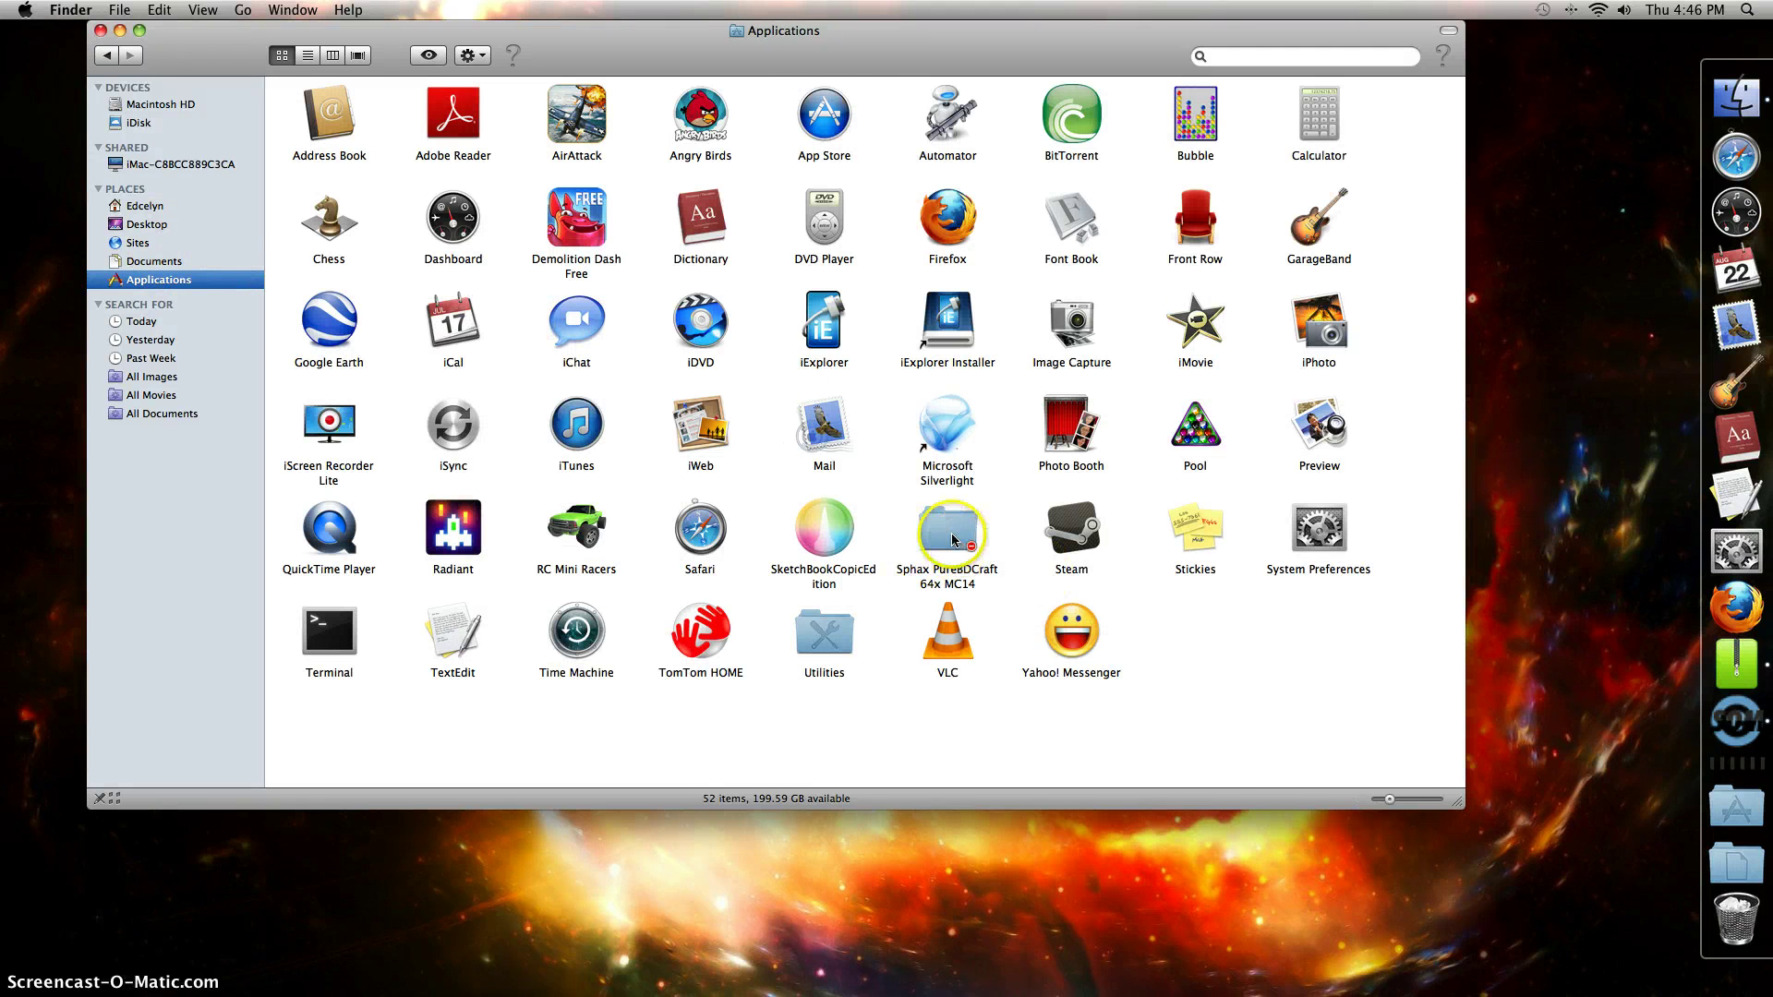
pyautogui.moveTo(960, 535); pyautogui.dragTo(1727, 914)
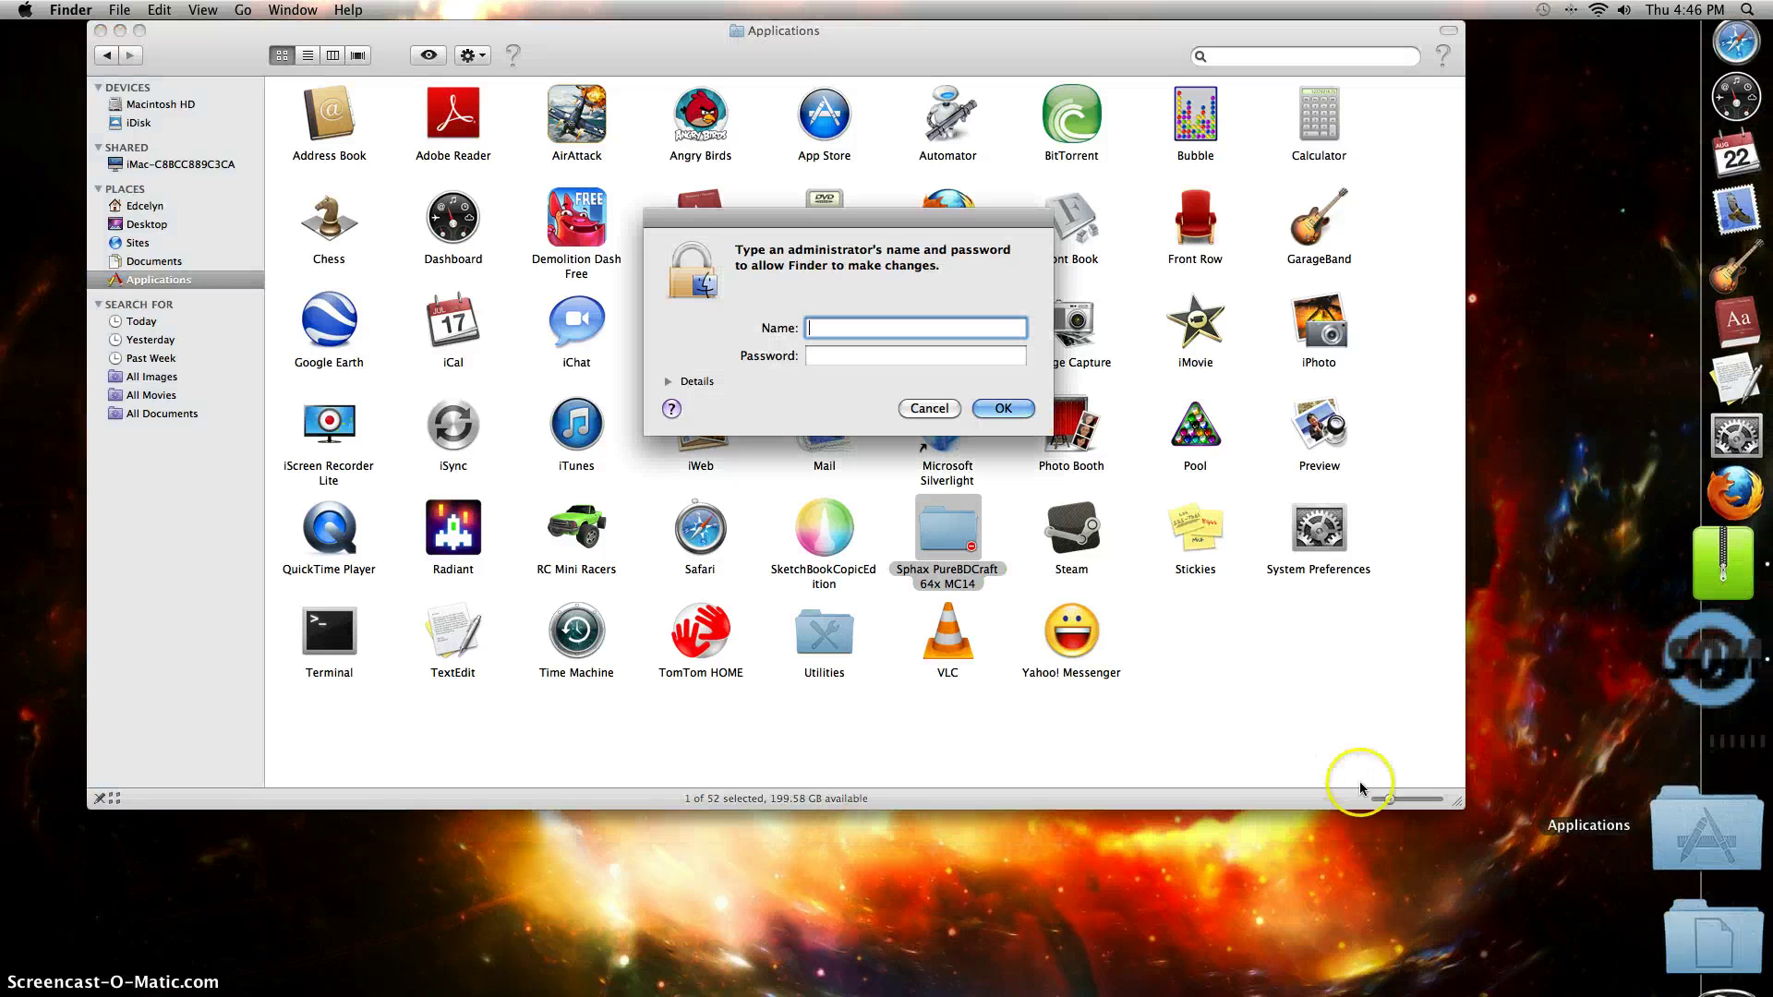
pyautogui.click(929, 408)
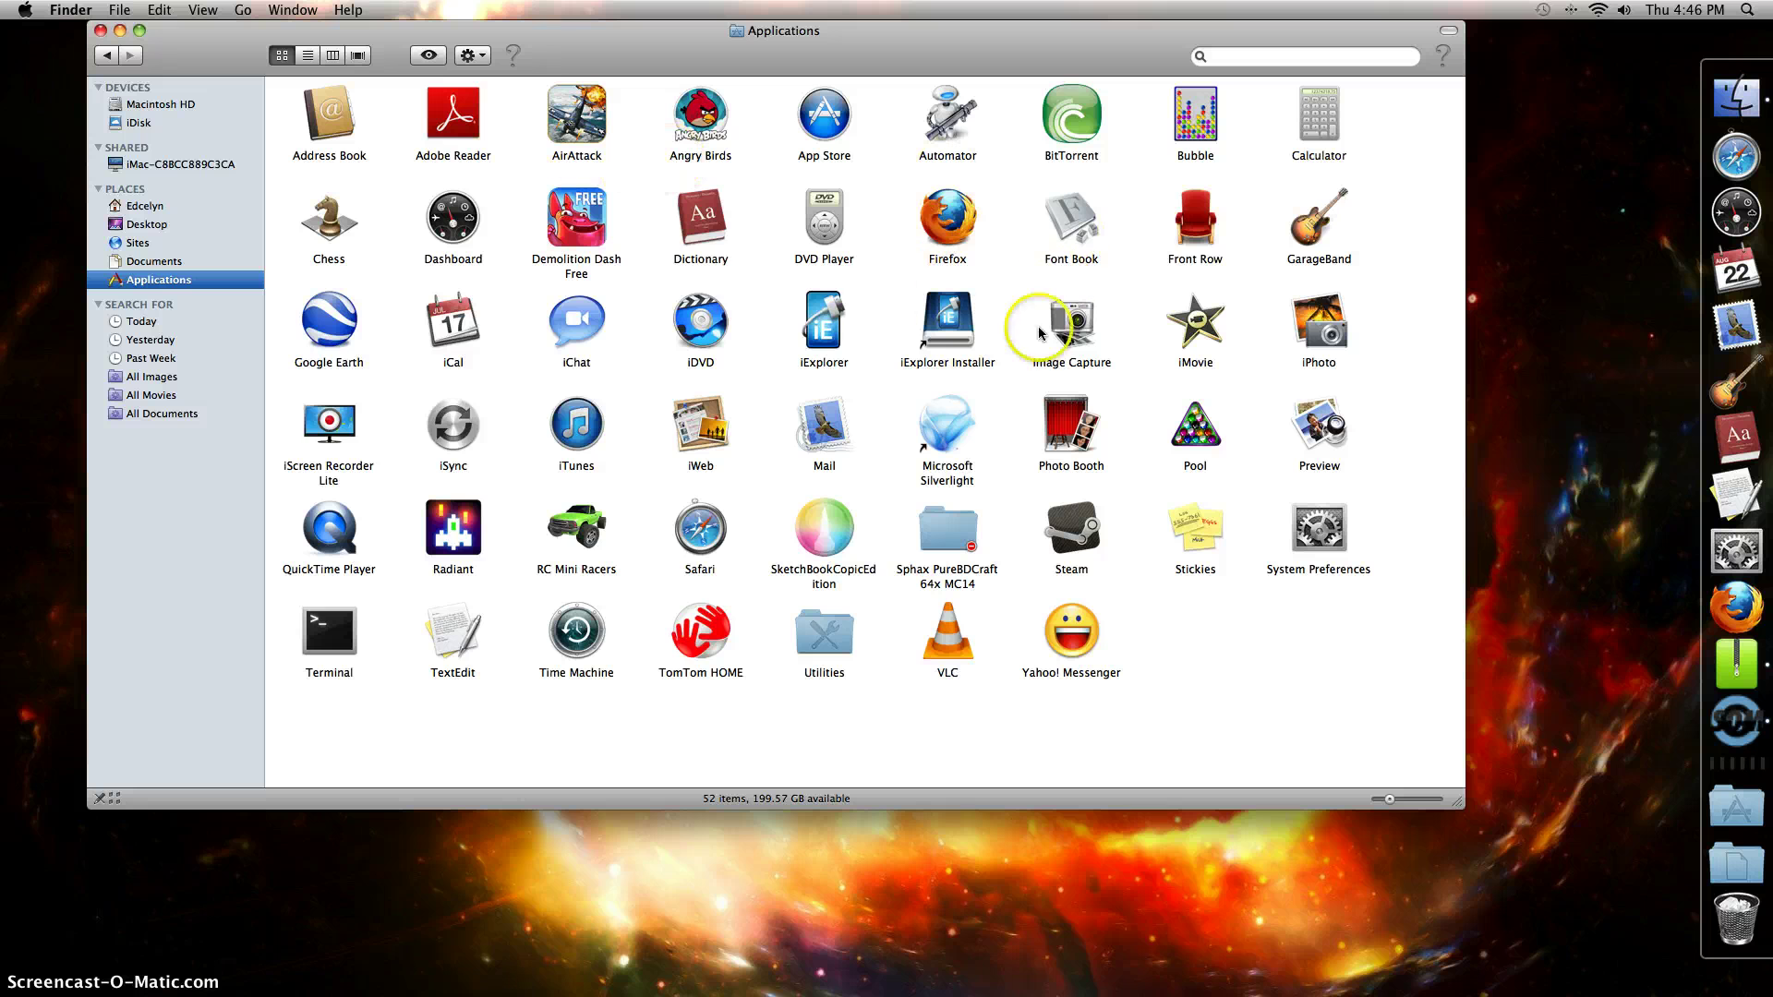
# Step: Scan Today's changed files, including eplus.cfg, then Yesterday and Past Week, and return home
pyautogui.click(136, 321)
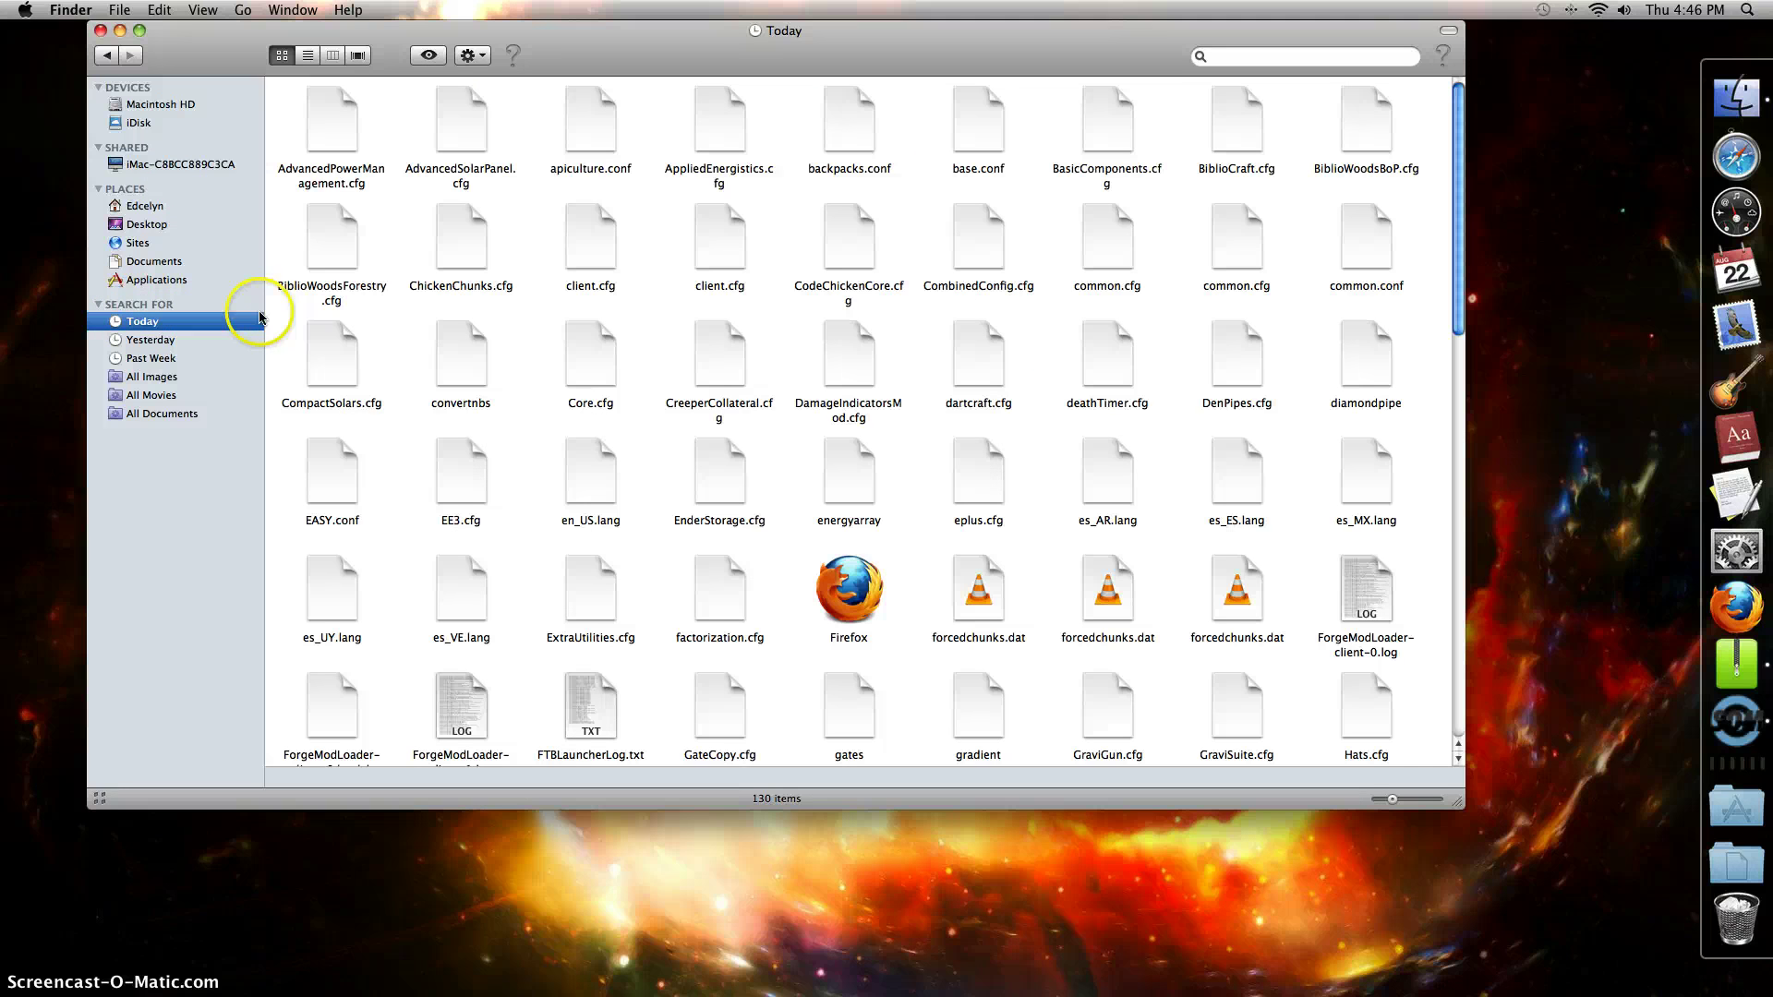
pyautogui.scroll(-5, 1065, 507)
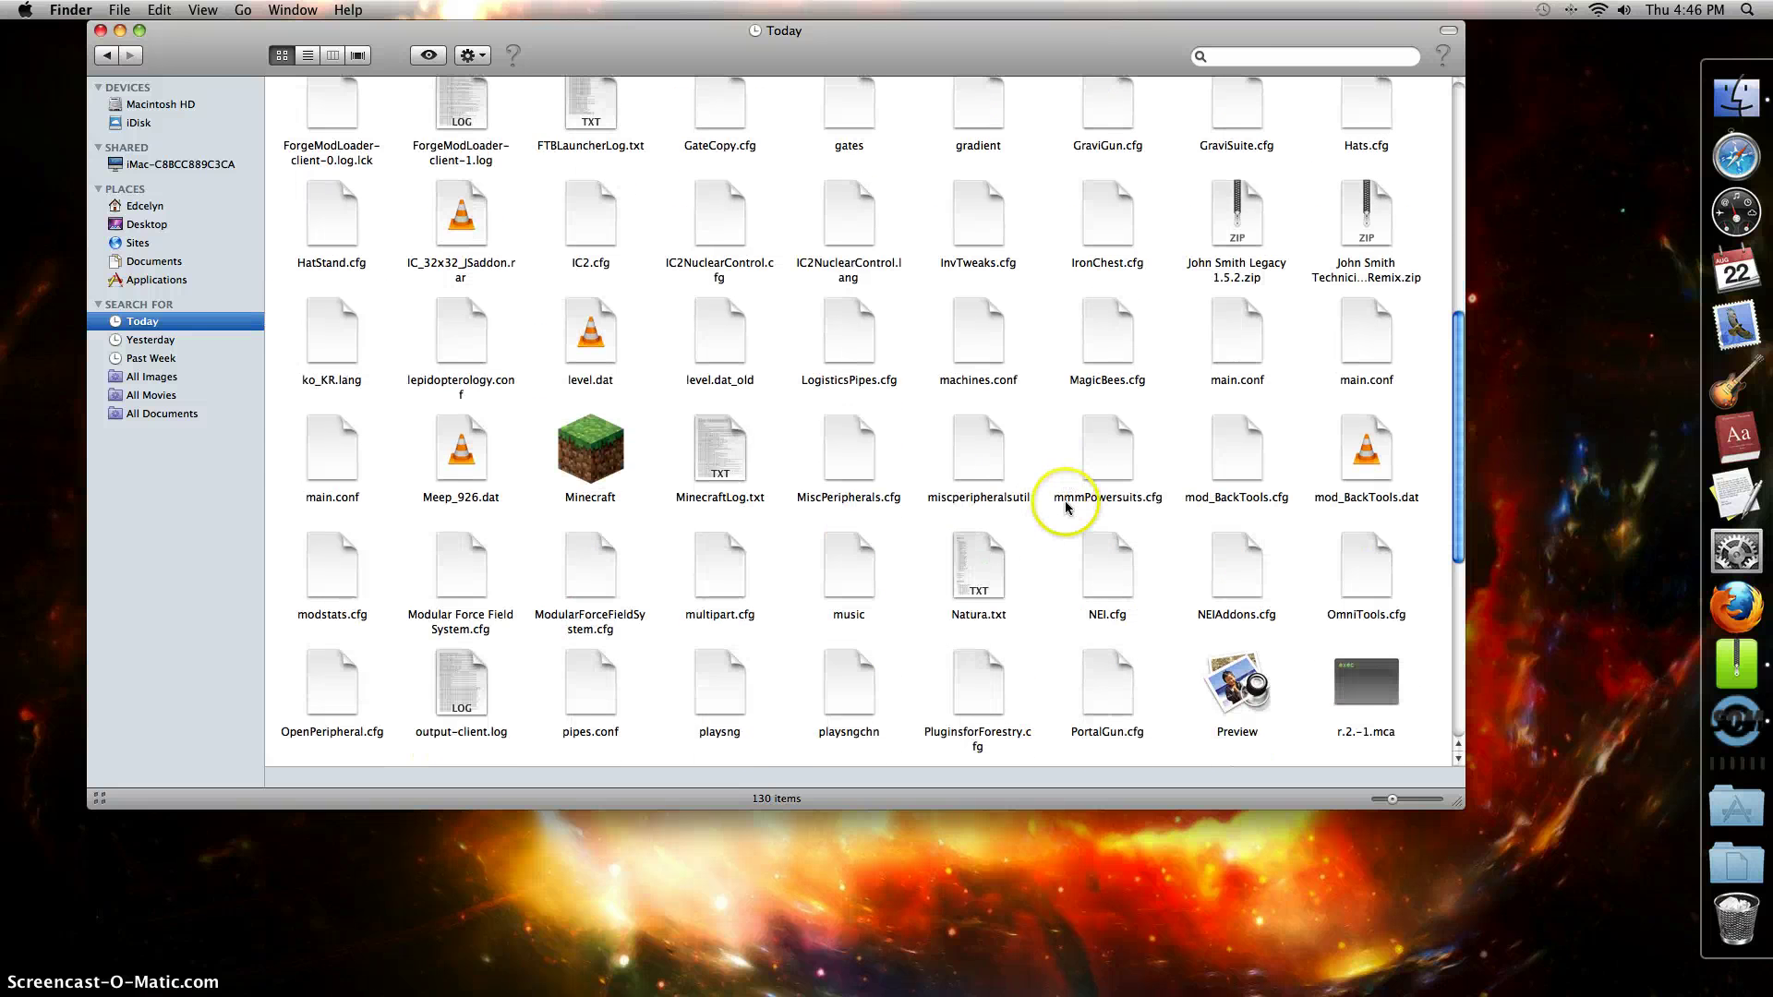
pyautogui.scroll(6, 1064, 499)
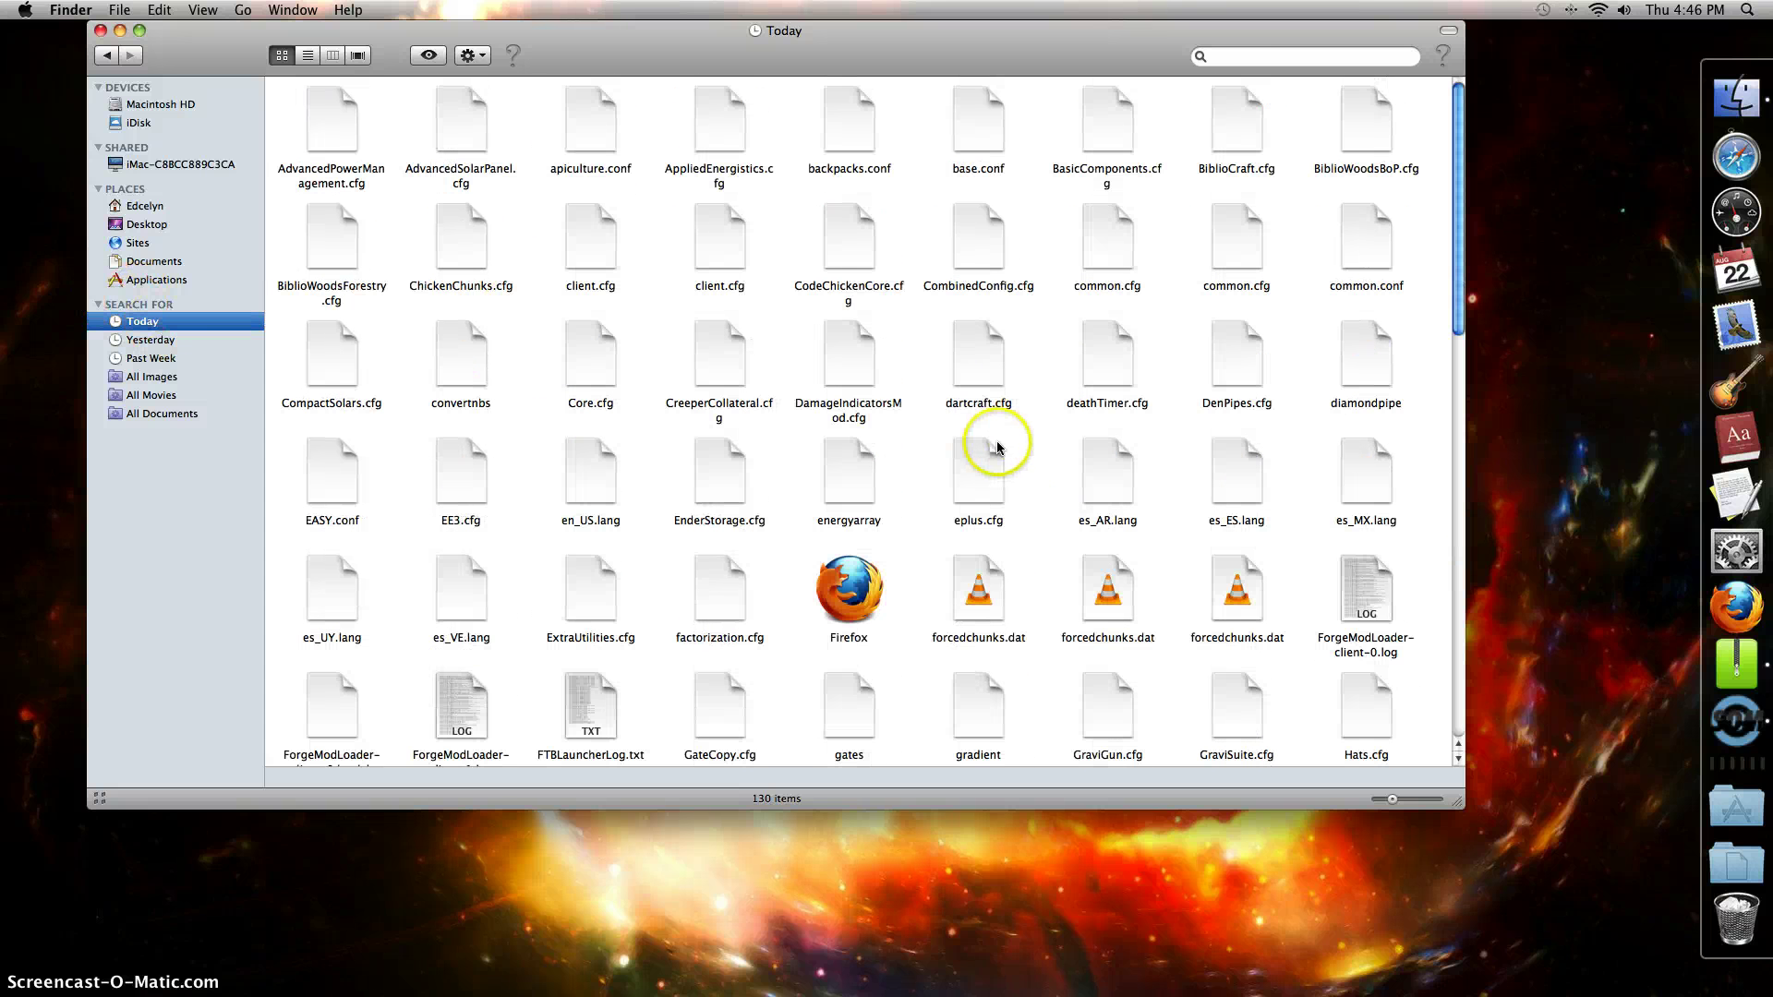
pyautogui.click(983, 450)
pyautogui.click(446, 413)
pyautogui.scroll(-5, 446, 413)
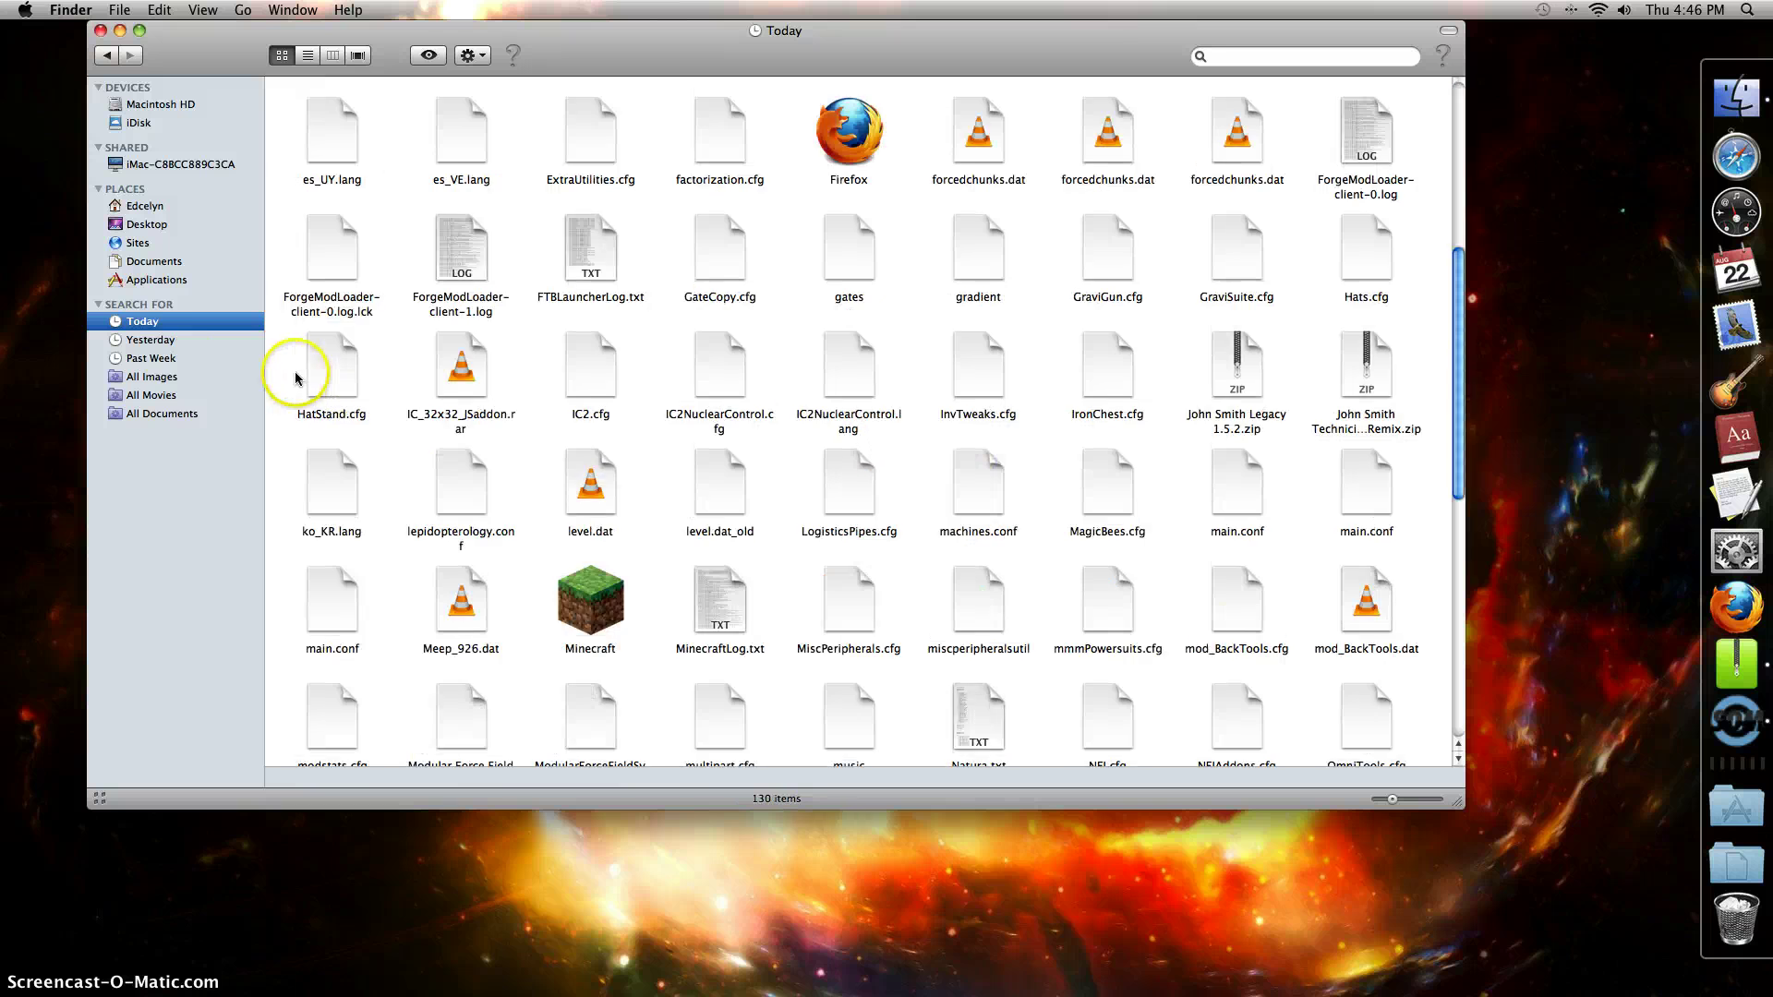
pyautogui.click(152, 340)
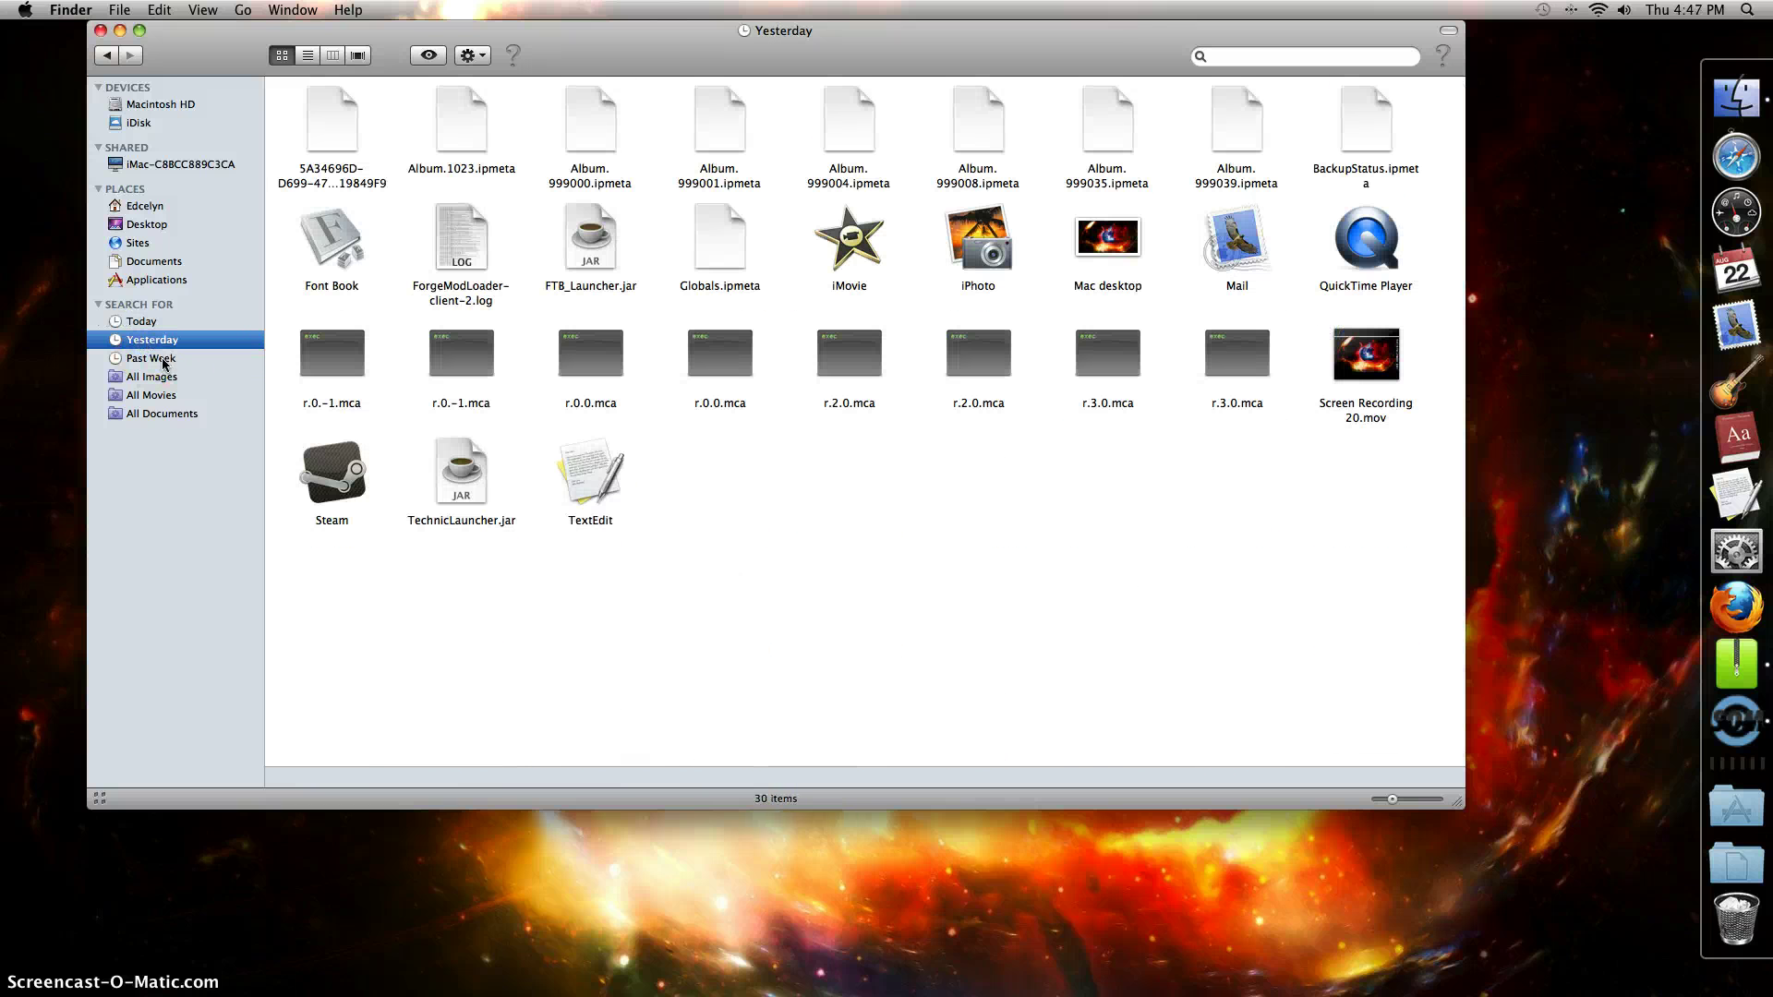
pyautogui.click(159, 363)
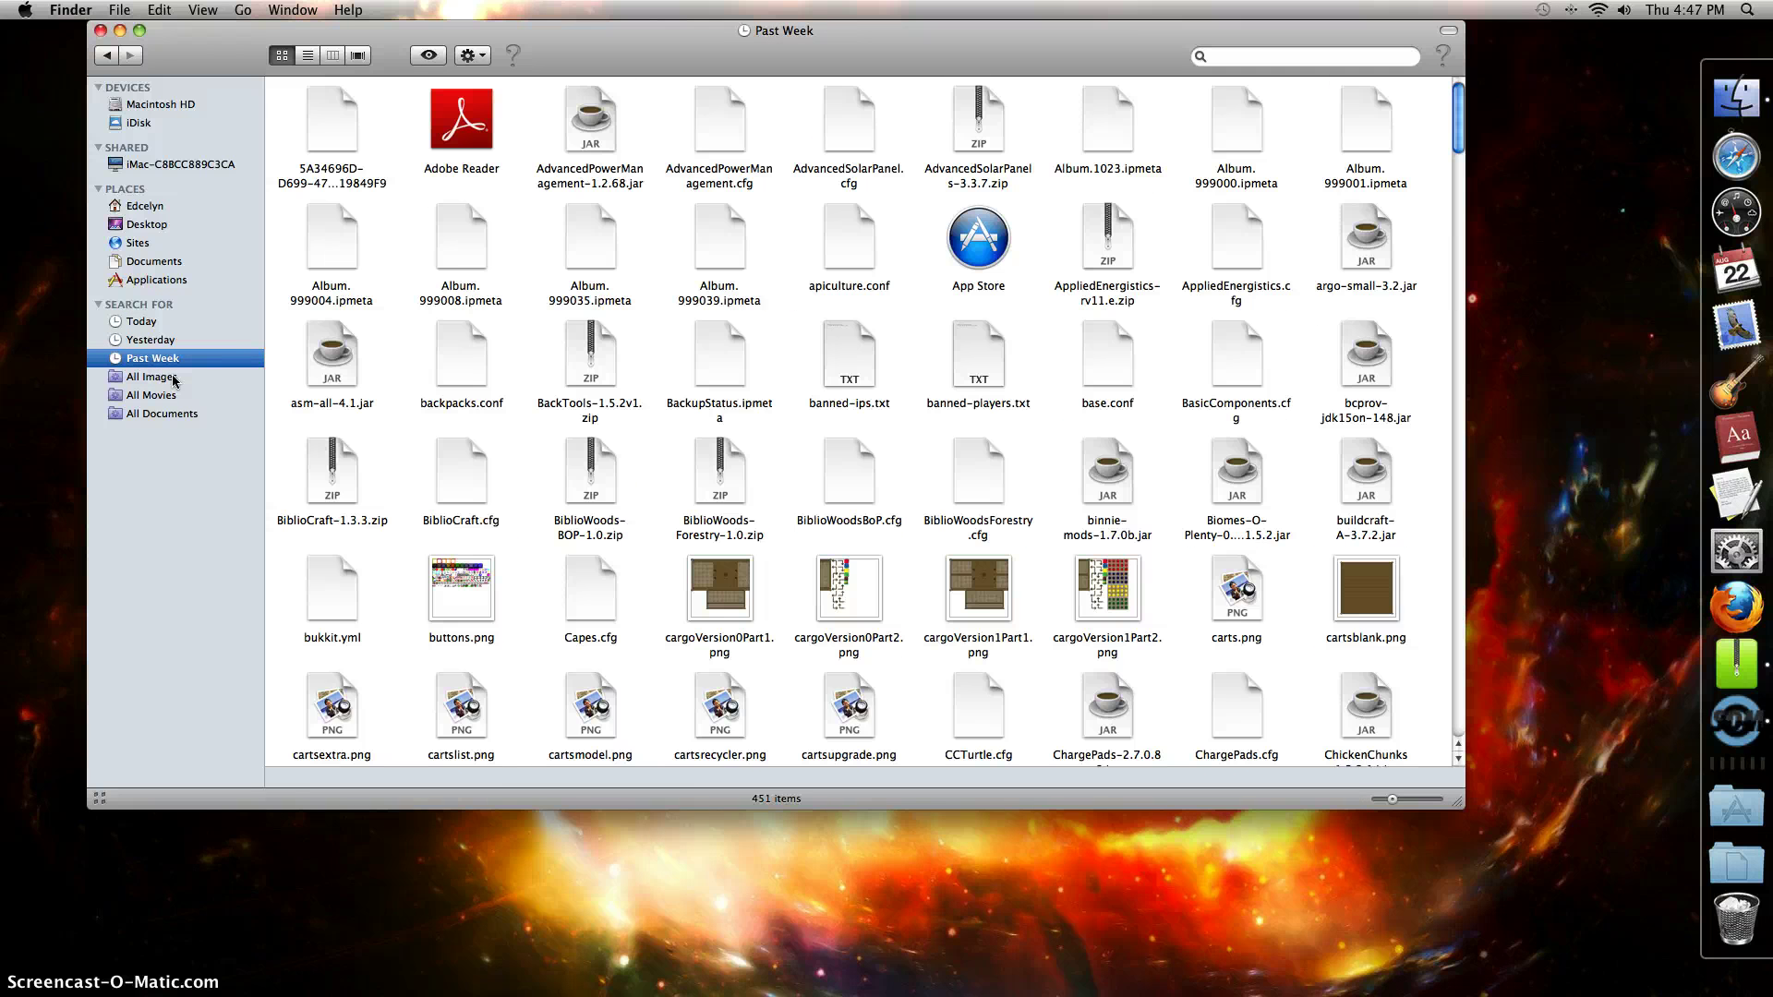
pyautogui.click(186, 207)
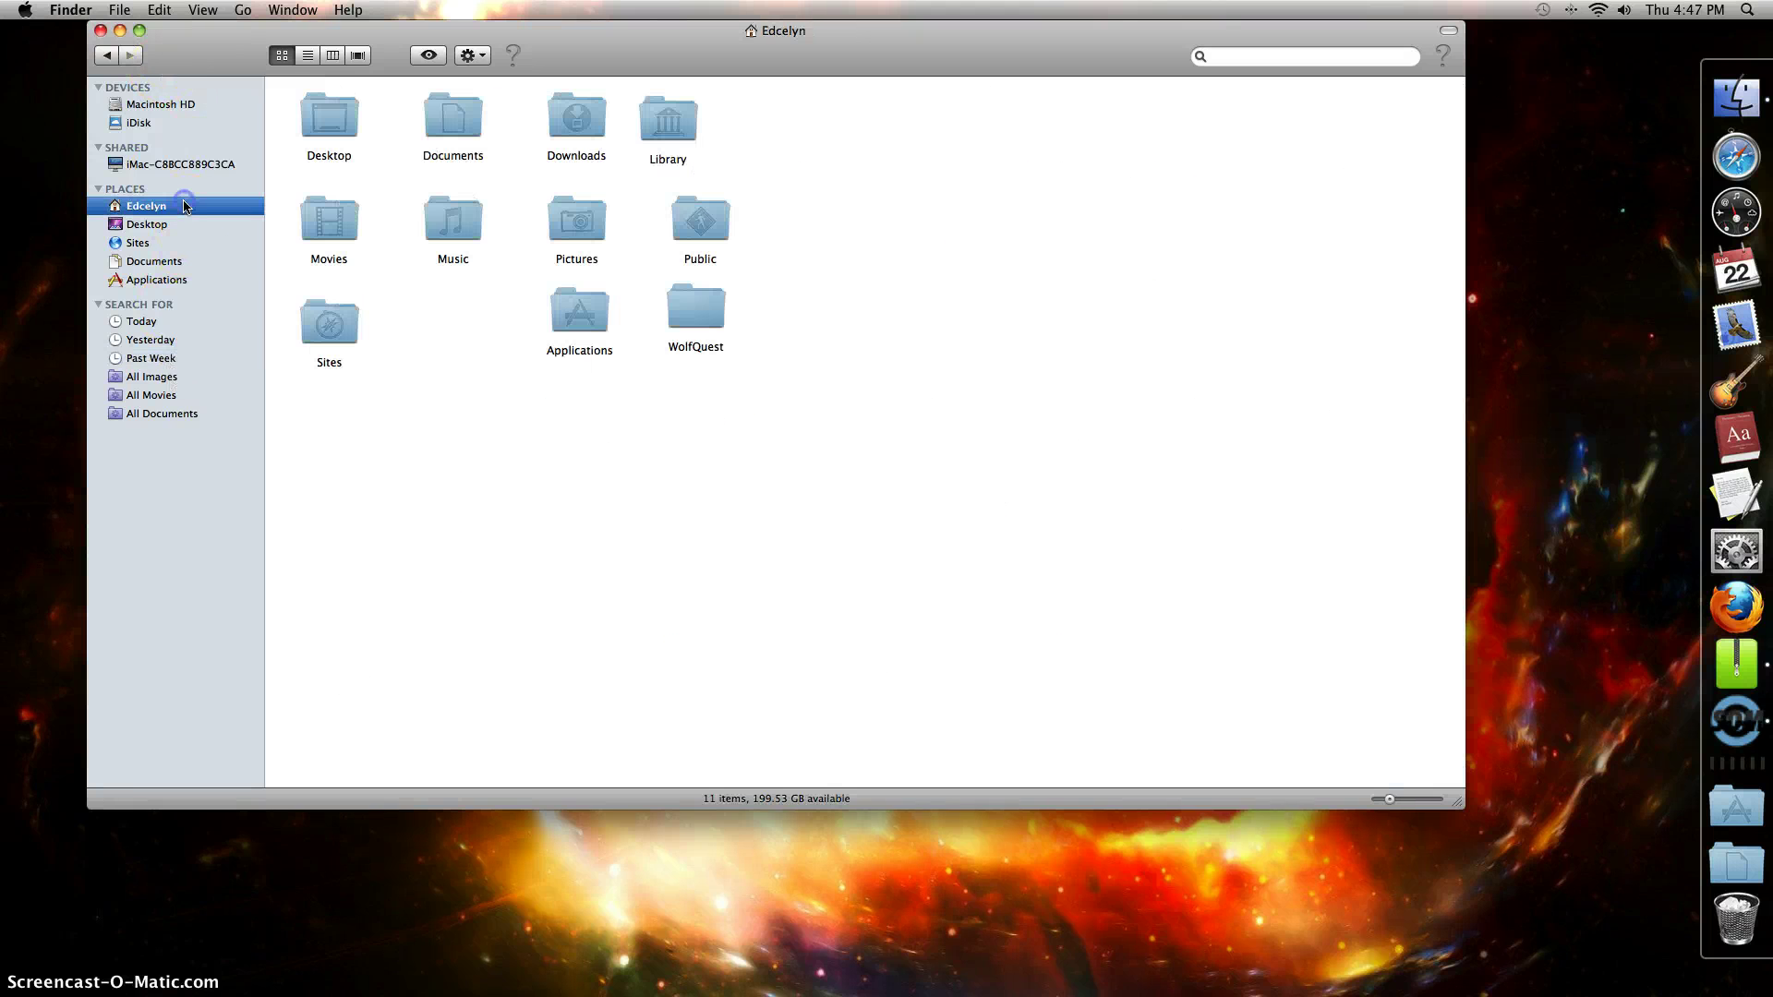
# Step: Open Macintosh HD > Library > Desktop Pictures and browse Art, Black & White, Patterns and Plants
pyautogui.click(148, 105)
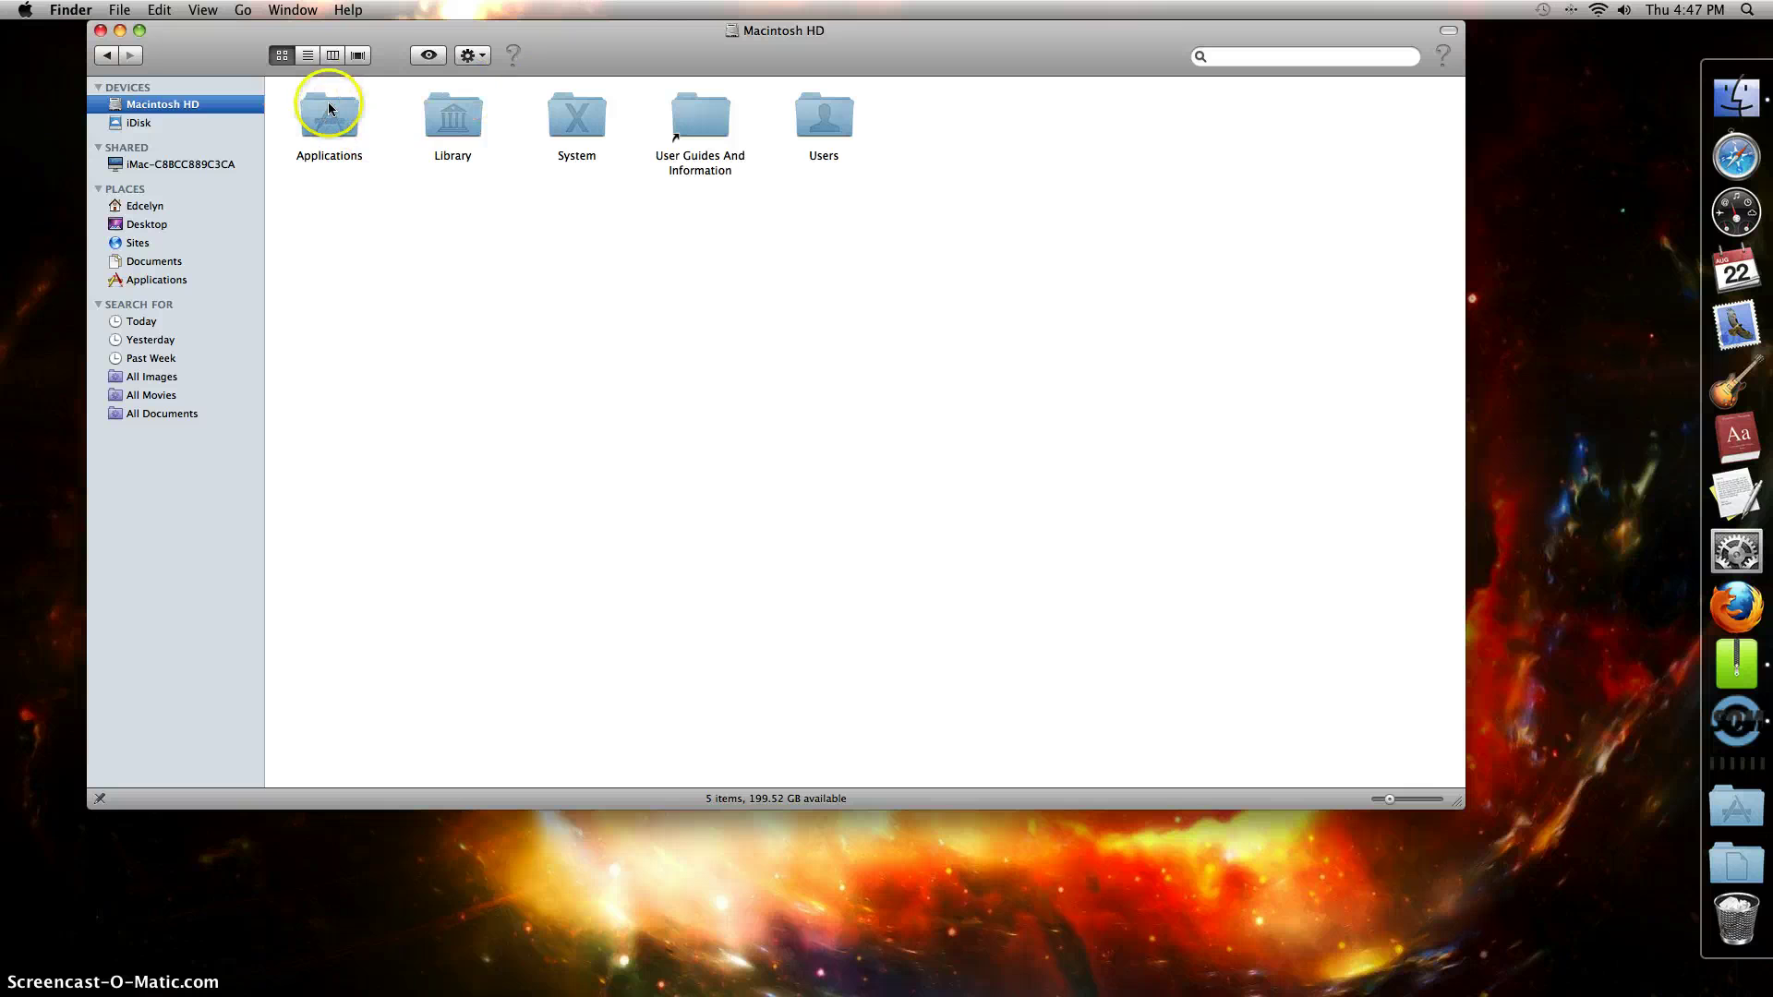
pyautogui.doubleClick(455, 114)
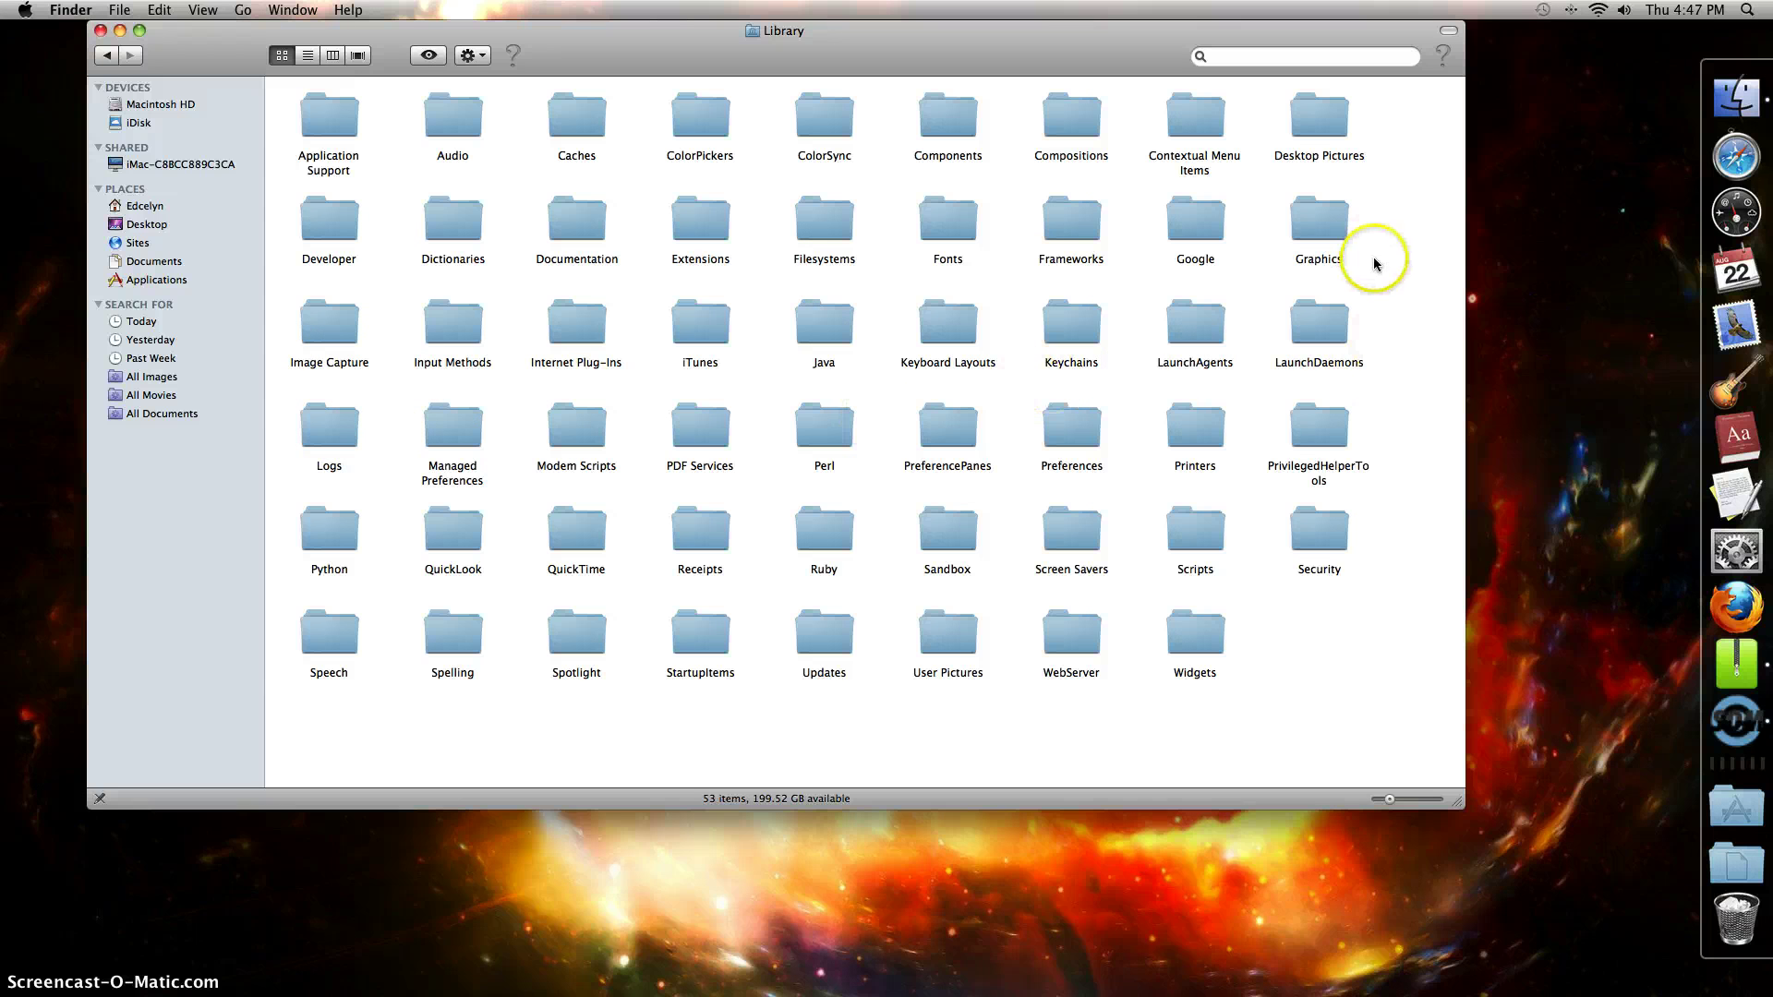
pyautogui.doubleClick(1327, 136)
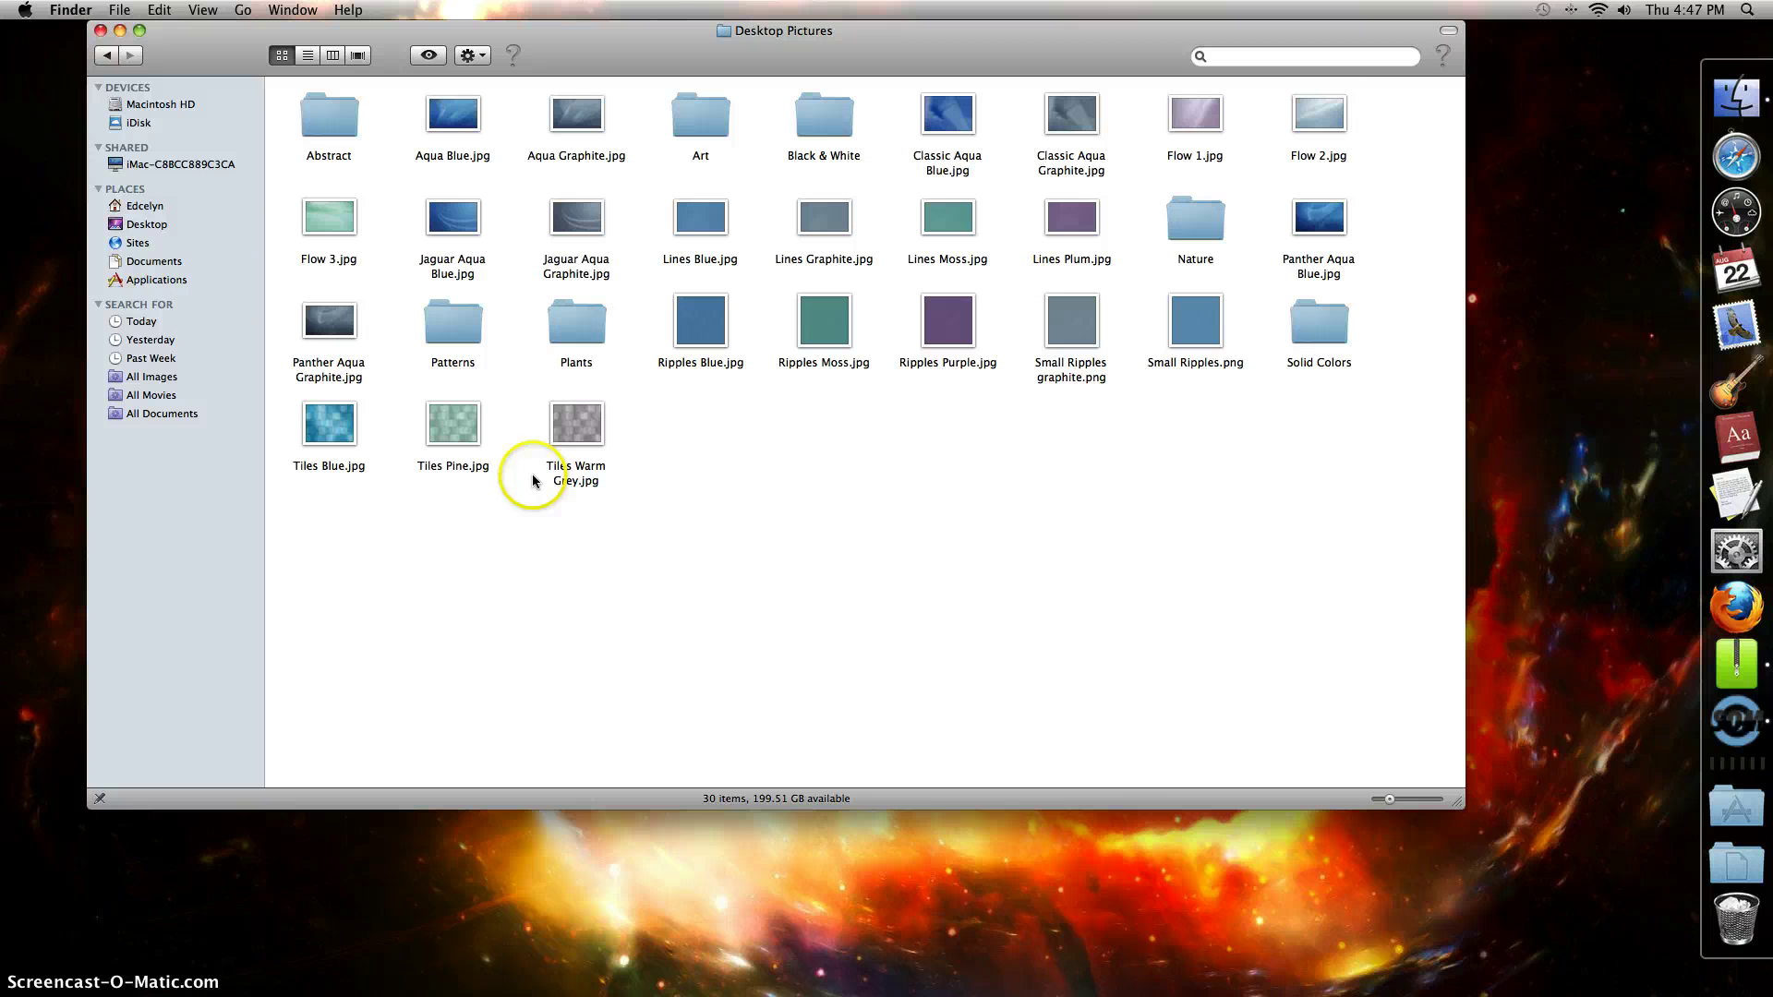
pyautogui.doubleClick(679, 109)
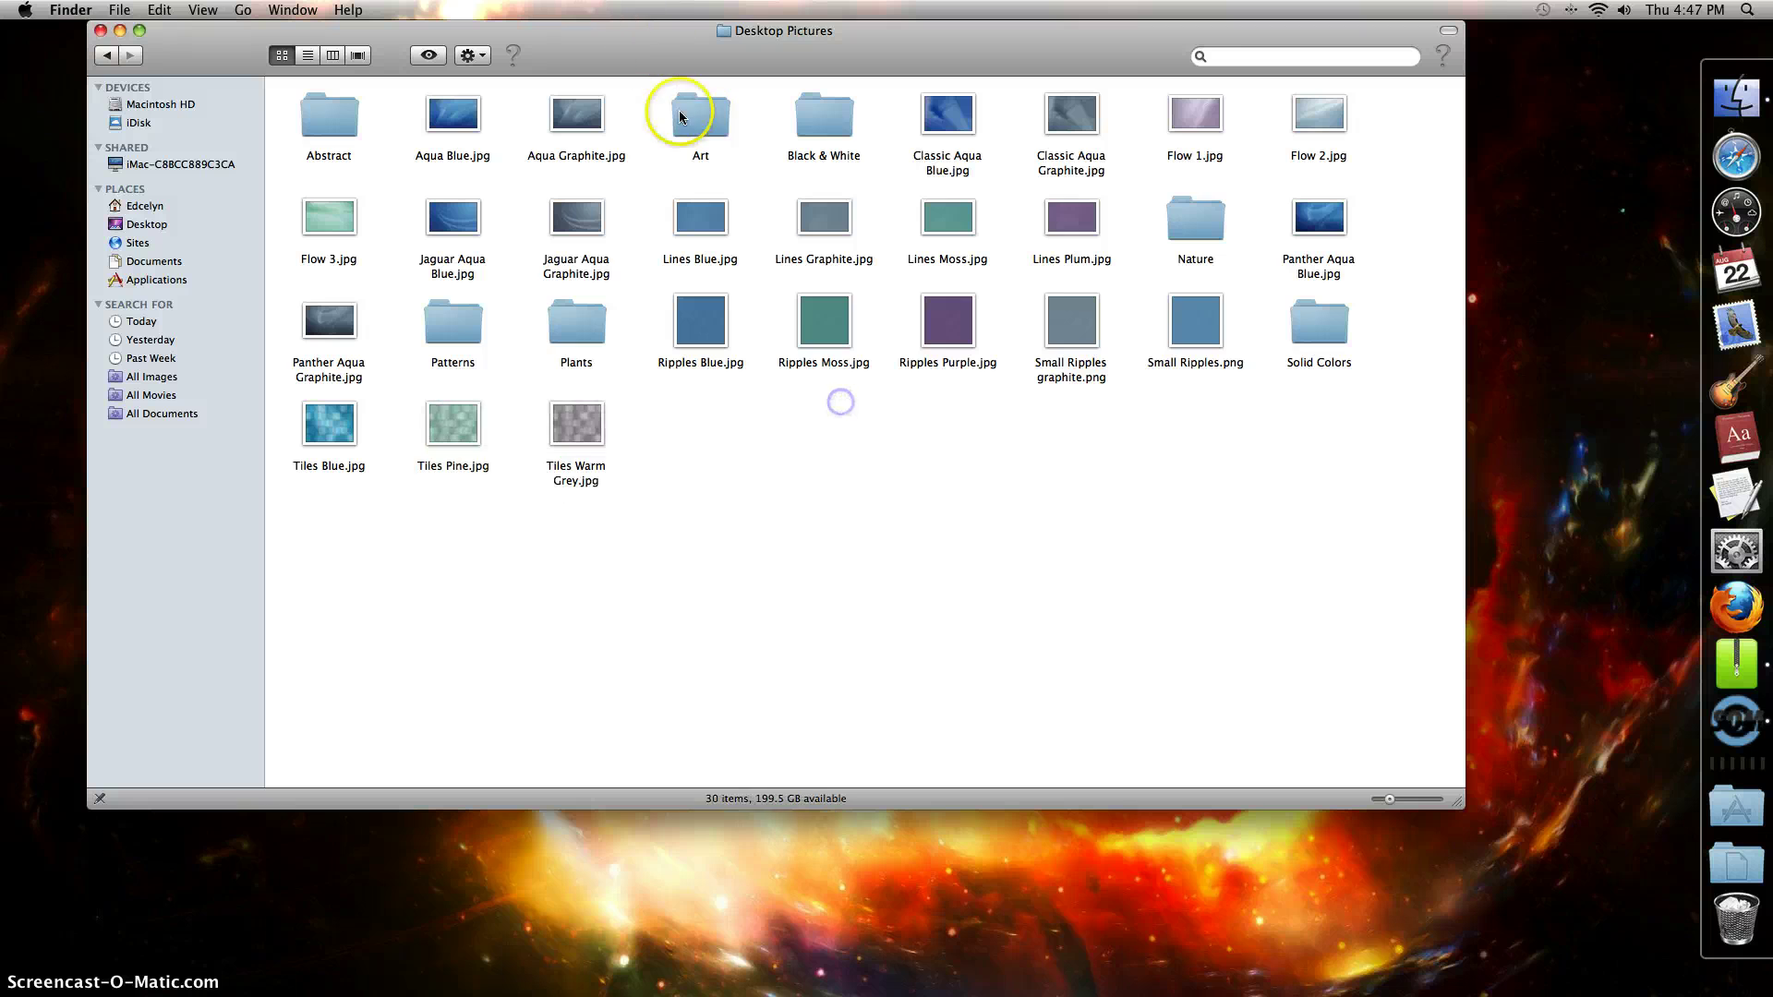
pyautogui.click(106, 57)
pyautogui.doubleClick(825, 116)
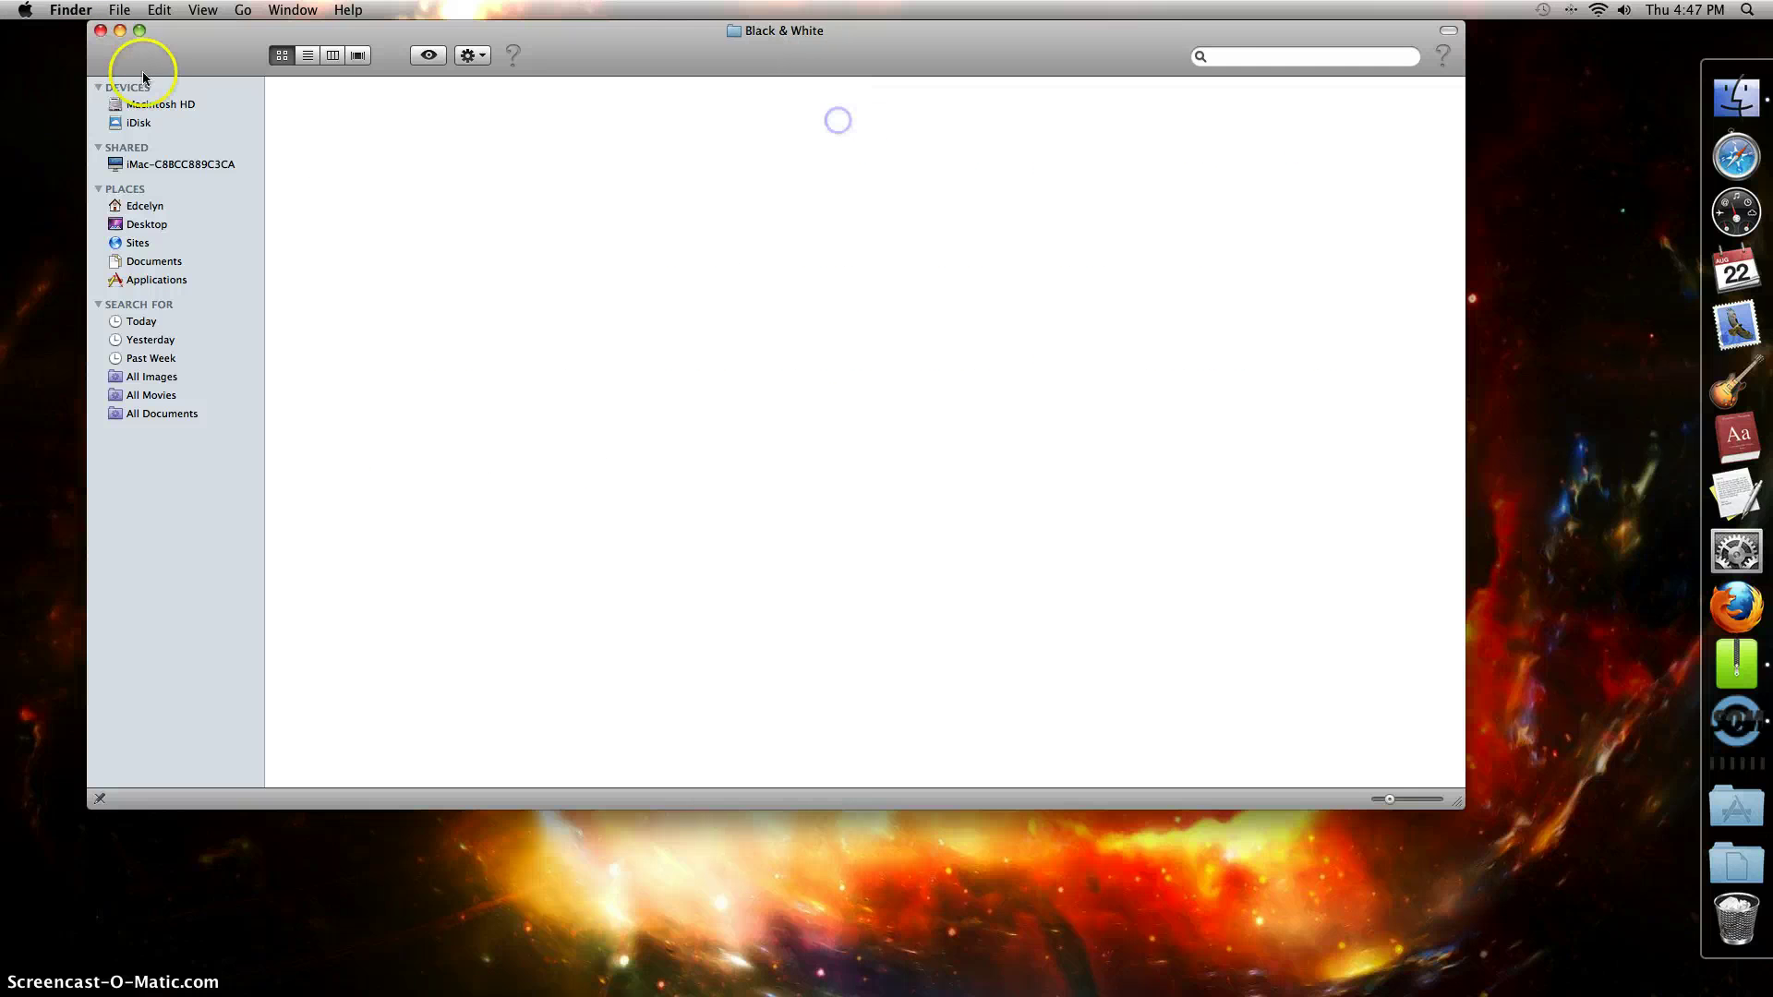
pyautogui.press('super+bracketleft')
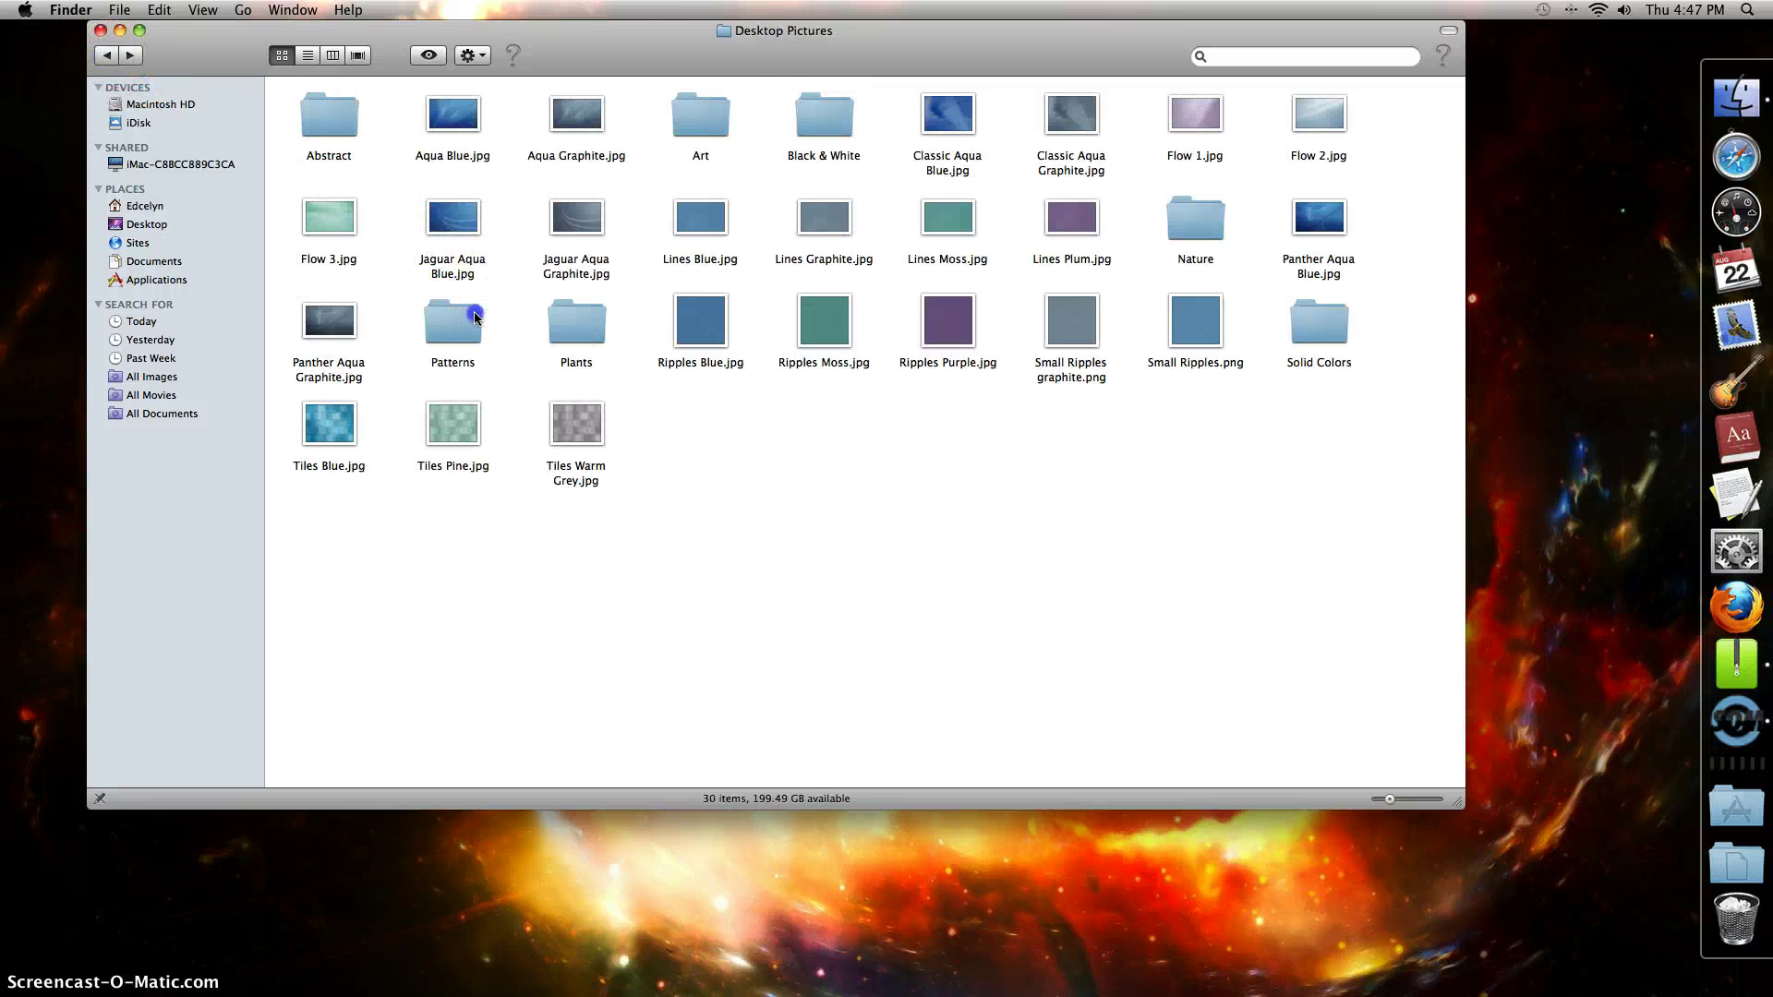
pyautogui.doubleClick(475, 317)
pyautogui.click(107, 56)
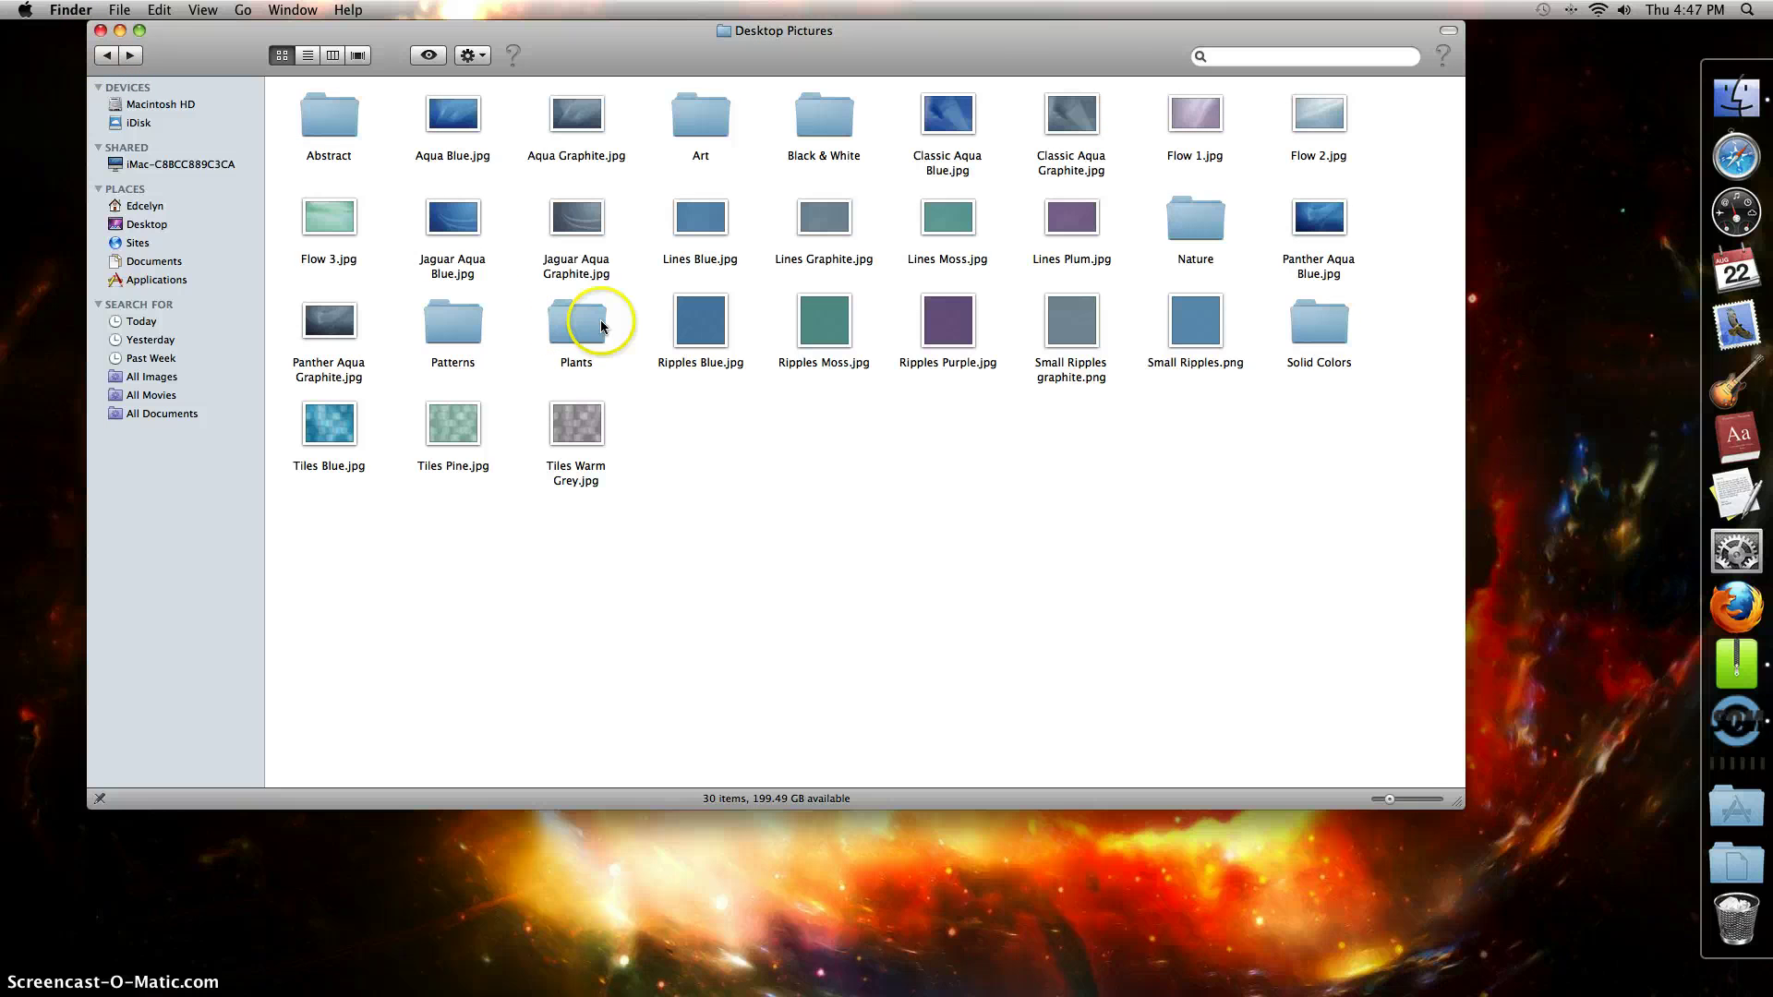
pyautogui.doubleClick(584, 317)
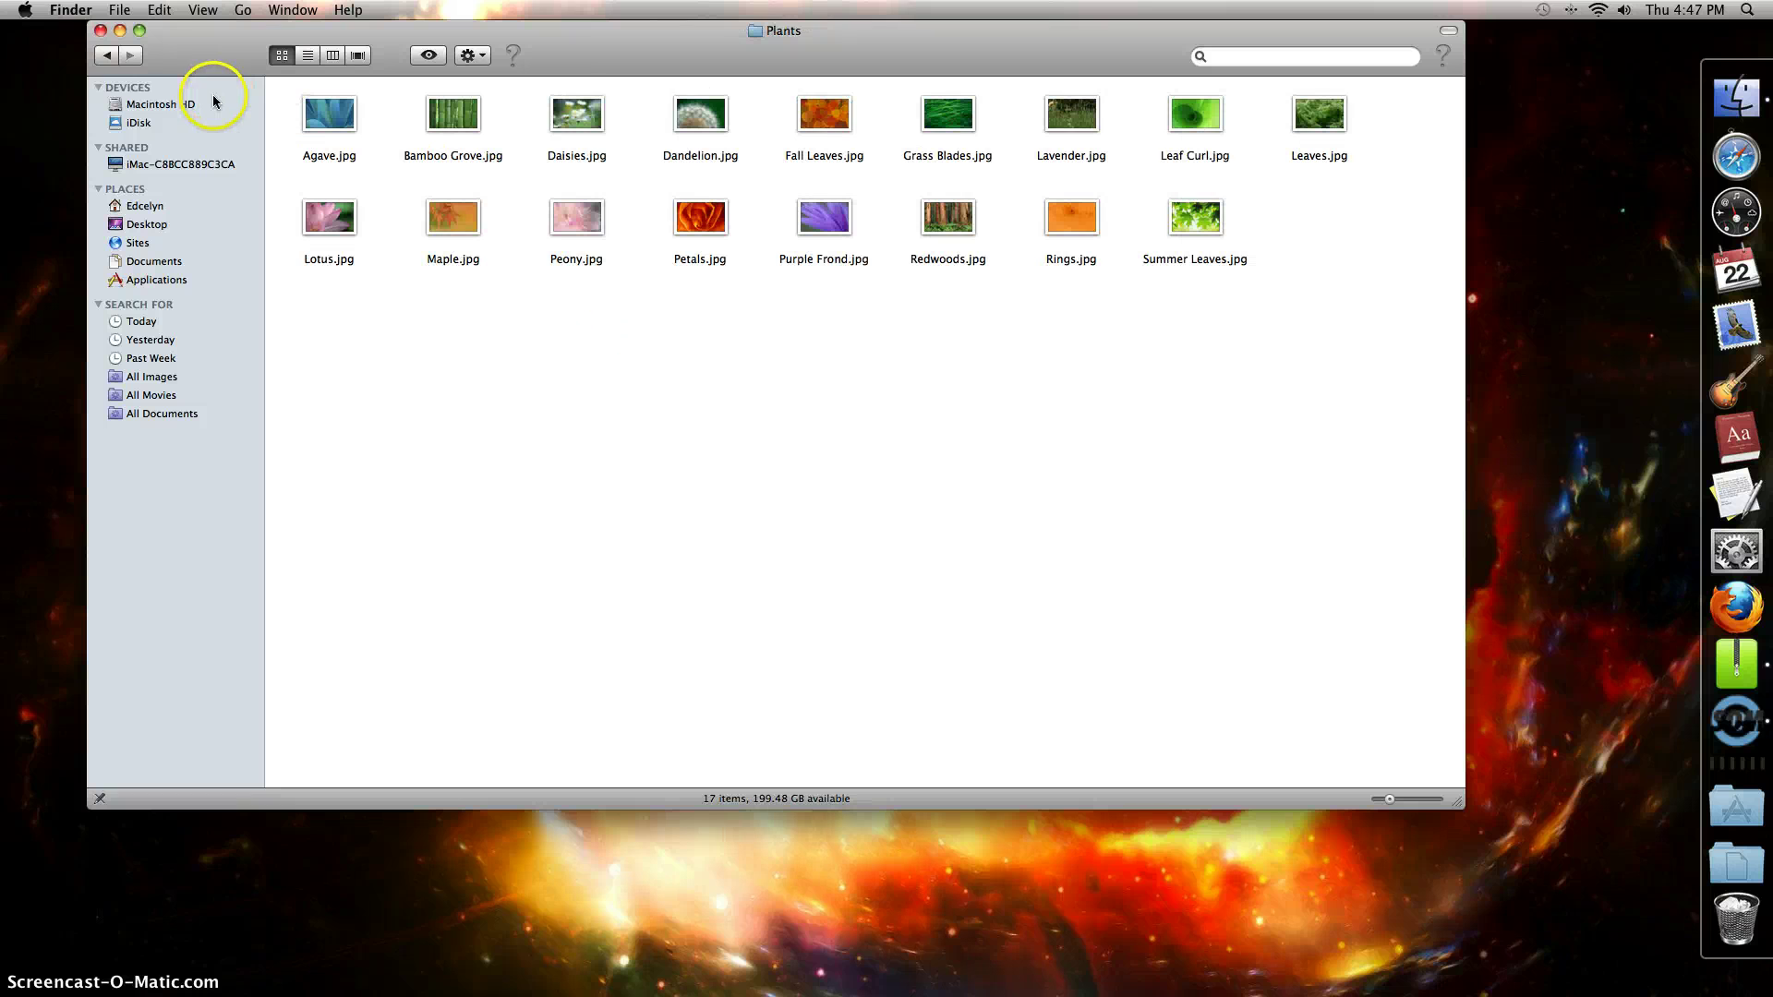
pyautogui.click(103, 55)
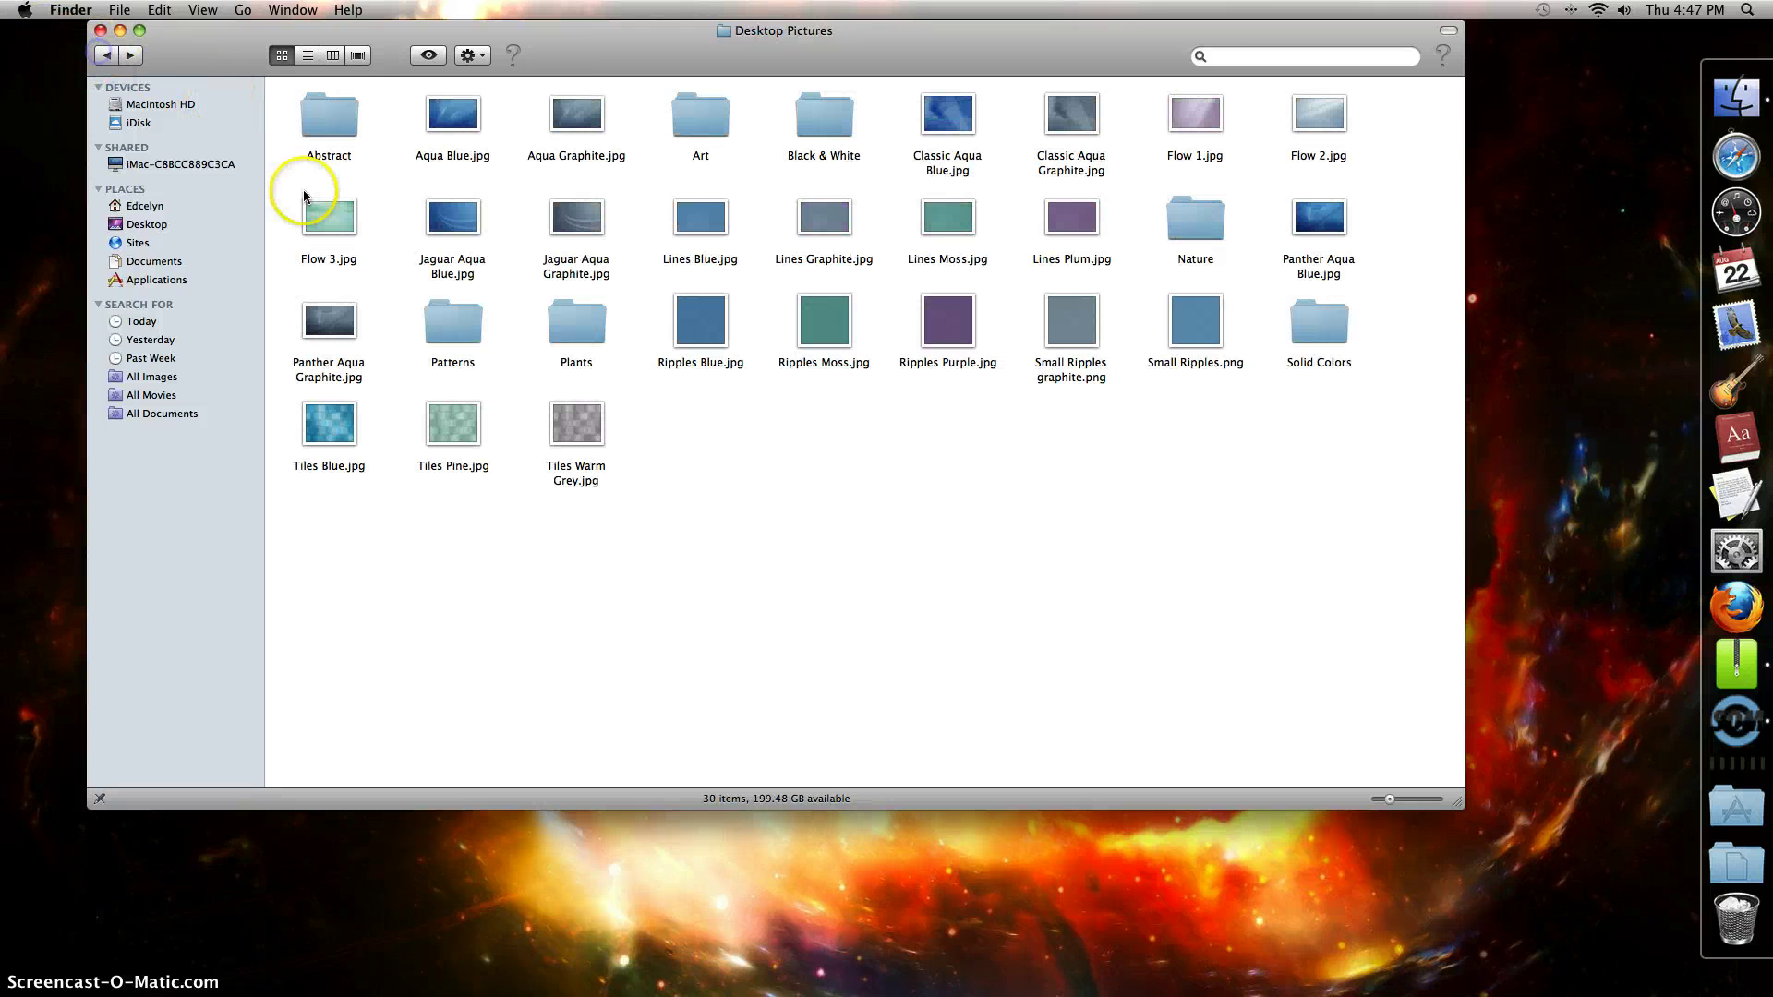
# Step: Check the Abstract folder, dismiss the iDisk MobileMe alert, and show Macintosh HD
pyautogui.doubleClick(326, 129)
pyautogui.click(113, 57)
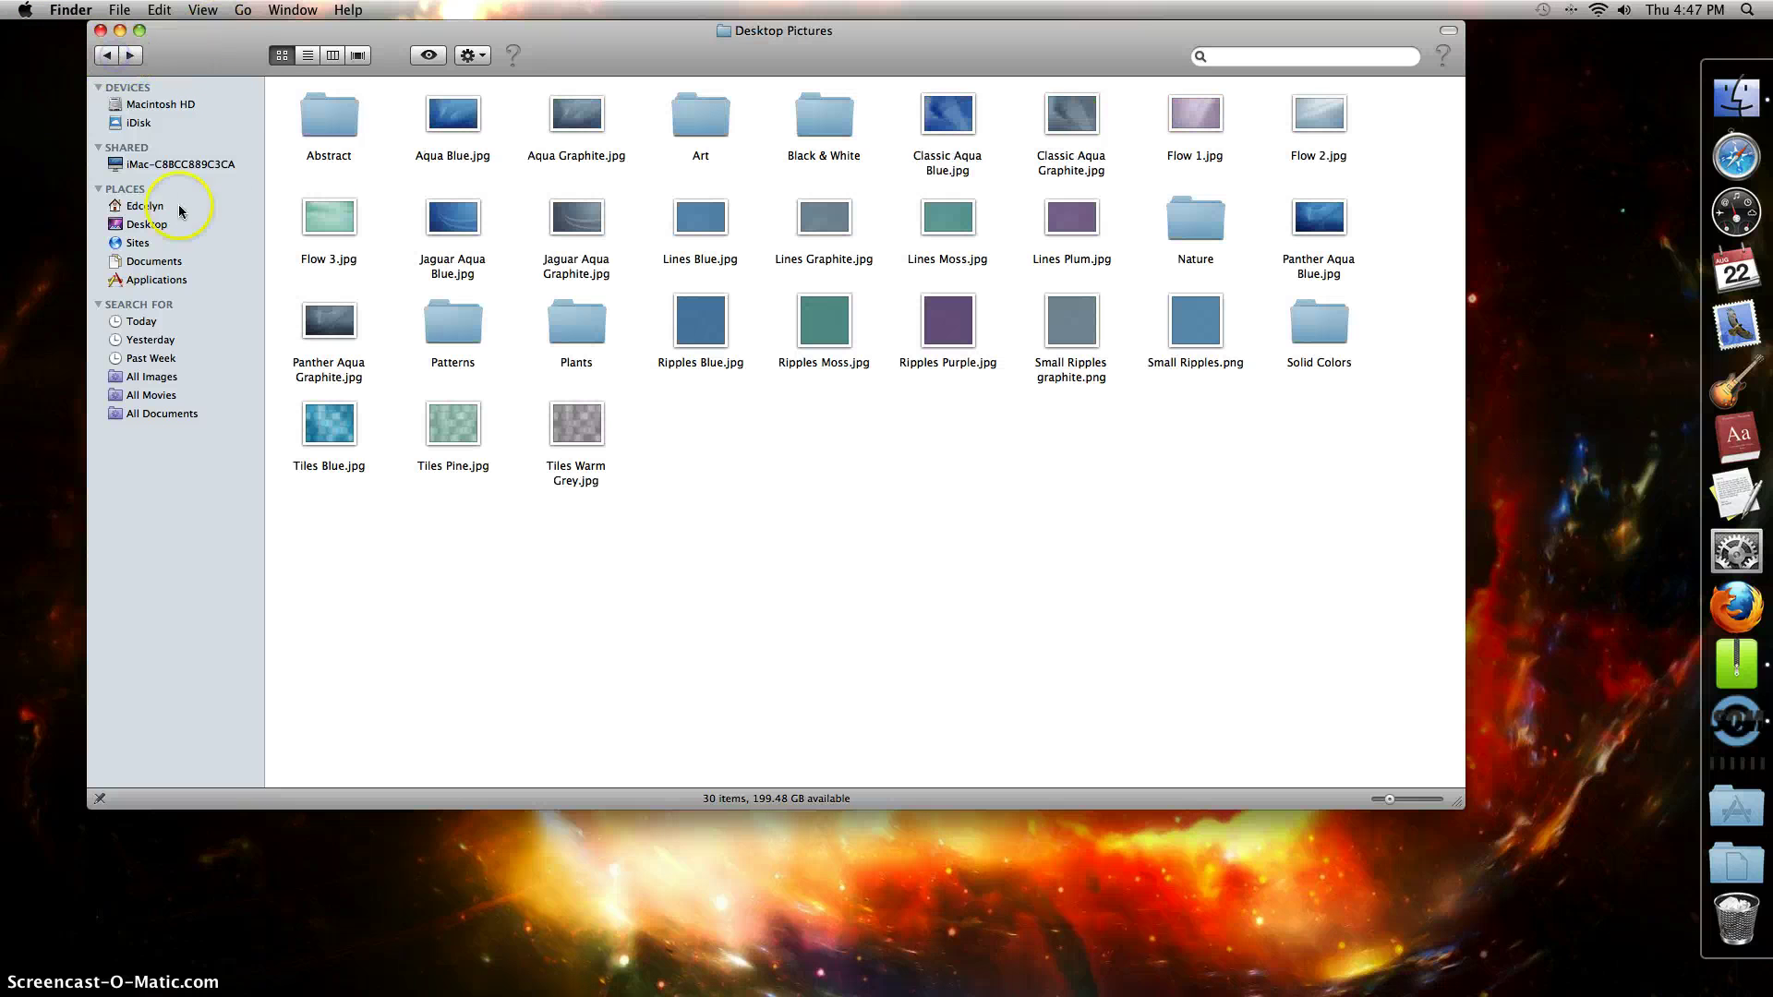
pyautogui.click(131, 132)
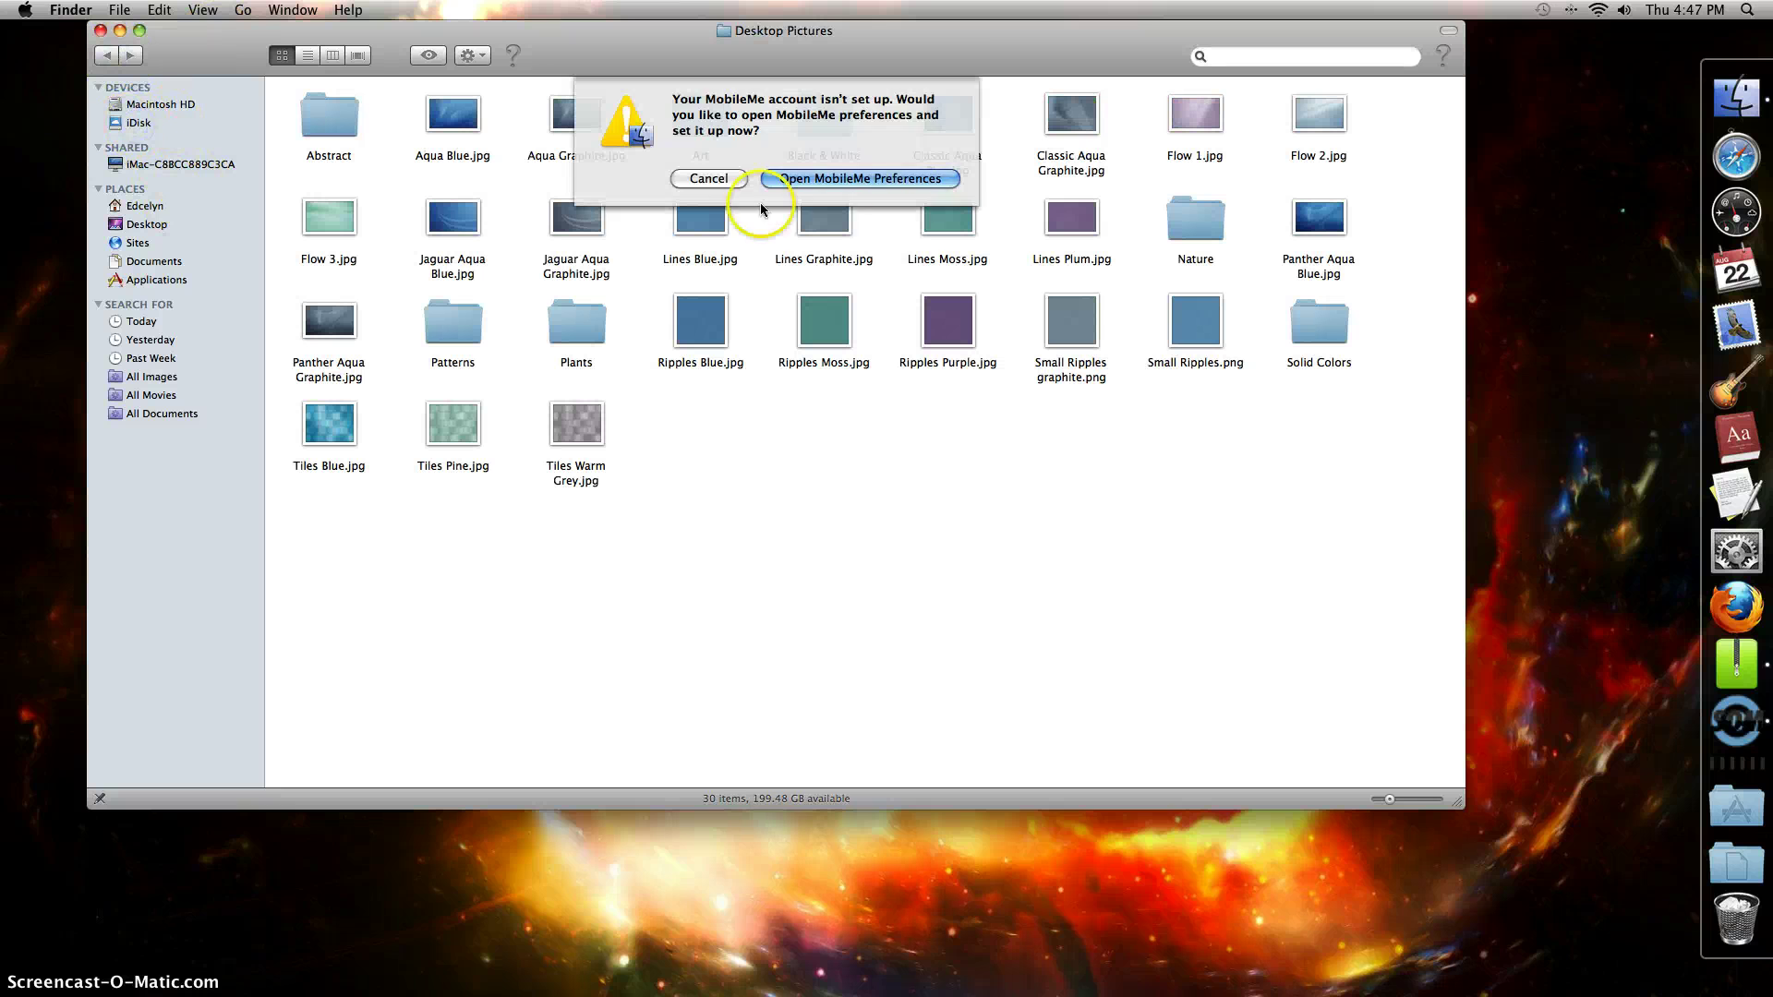
pyautogui.click(708, 179)
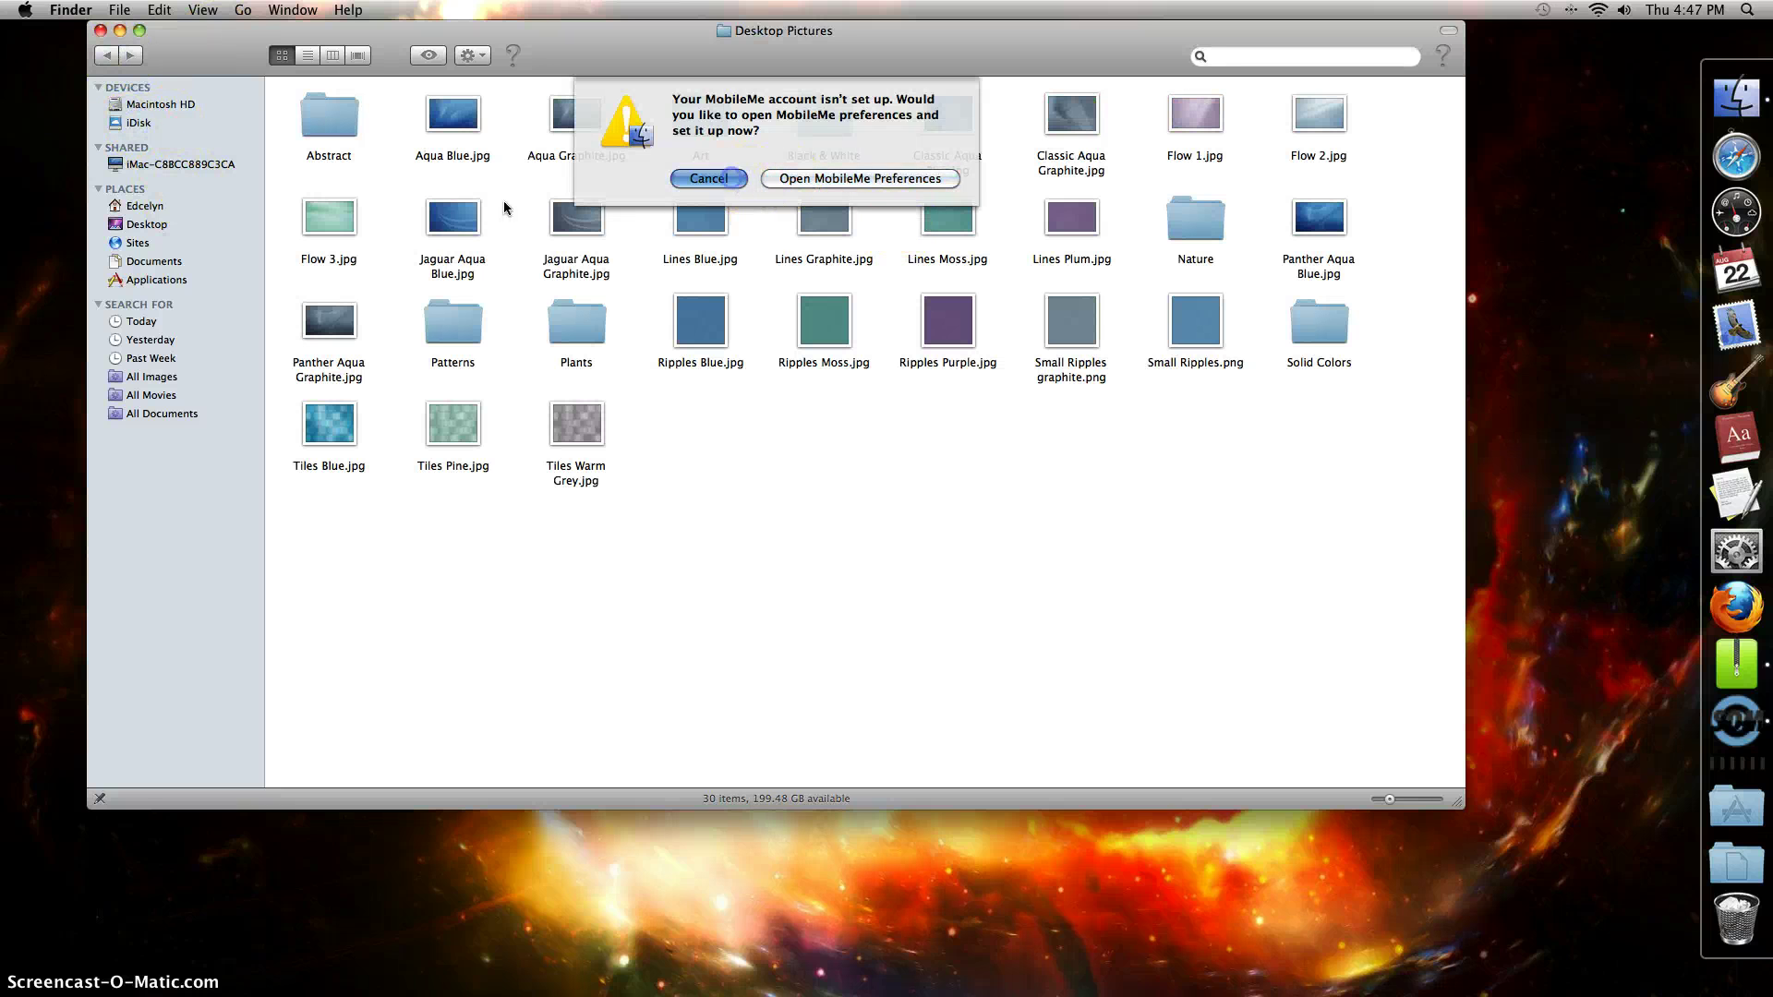
pyautogui.click(194, 107)
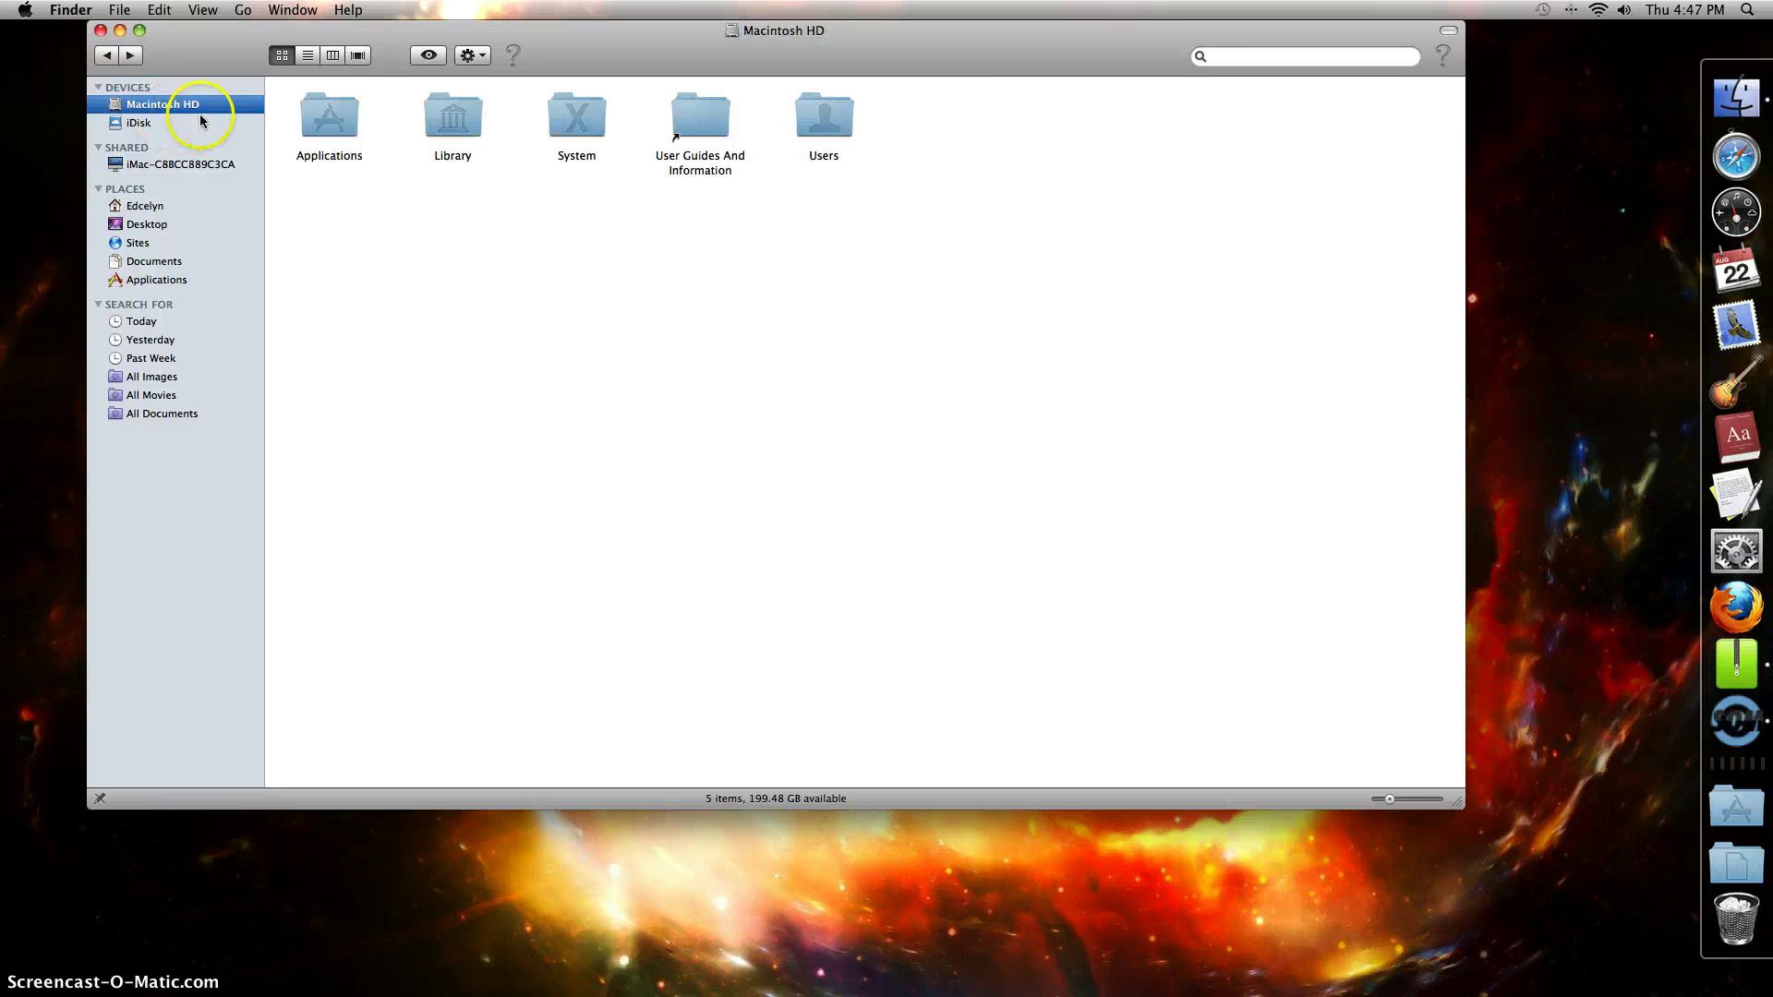
# Step: Open the System > Library > Screen Savers folder
pyautogui.doubleClick(579, 126)
pyautogui.doubleClick(334, 129)
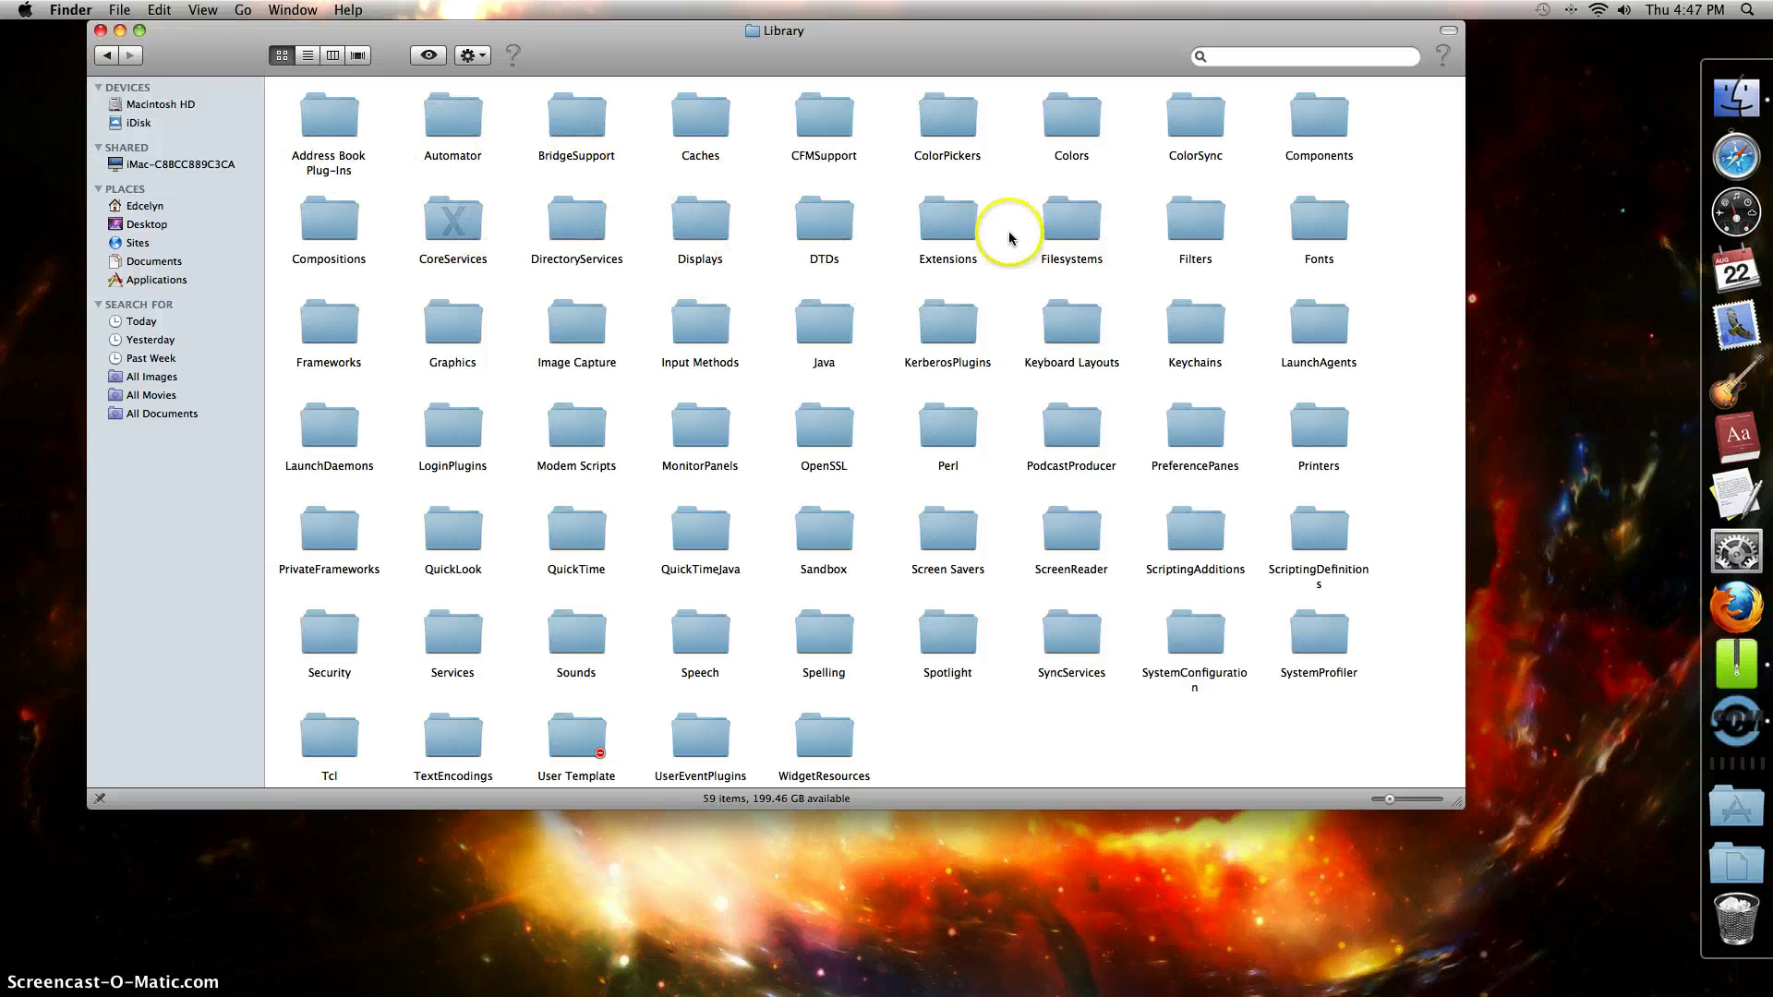
pyautogui.doubleClick(949, 529)
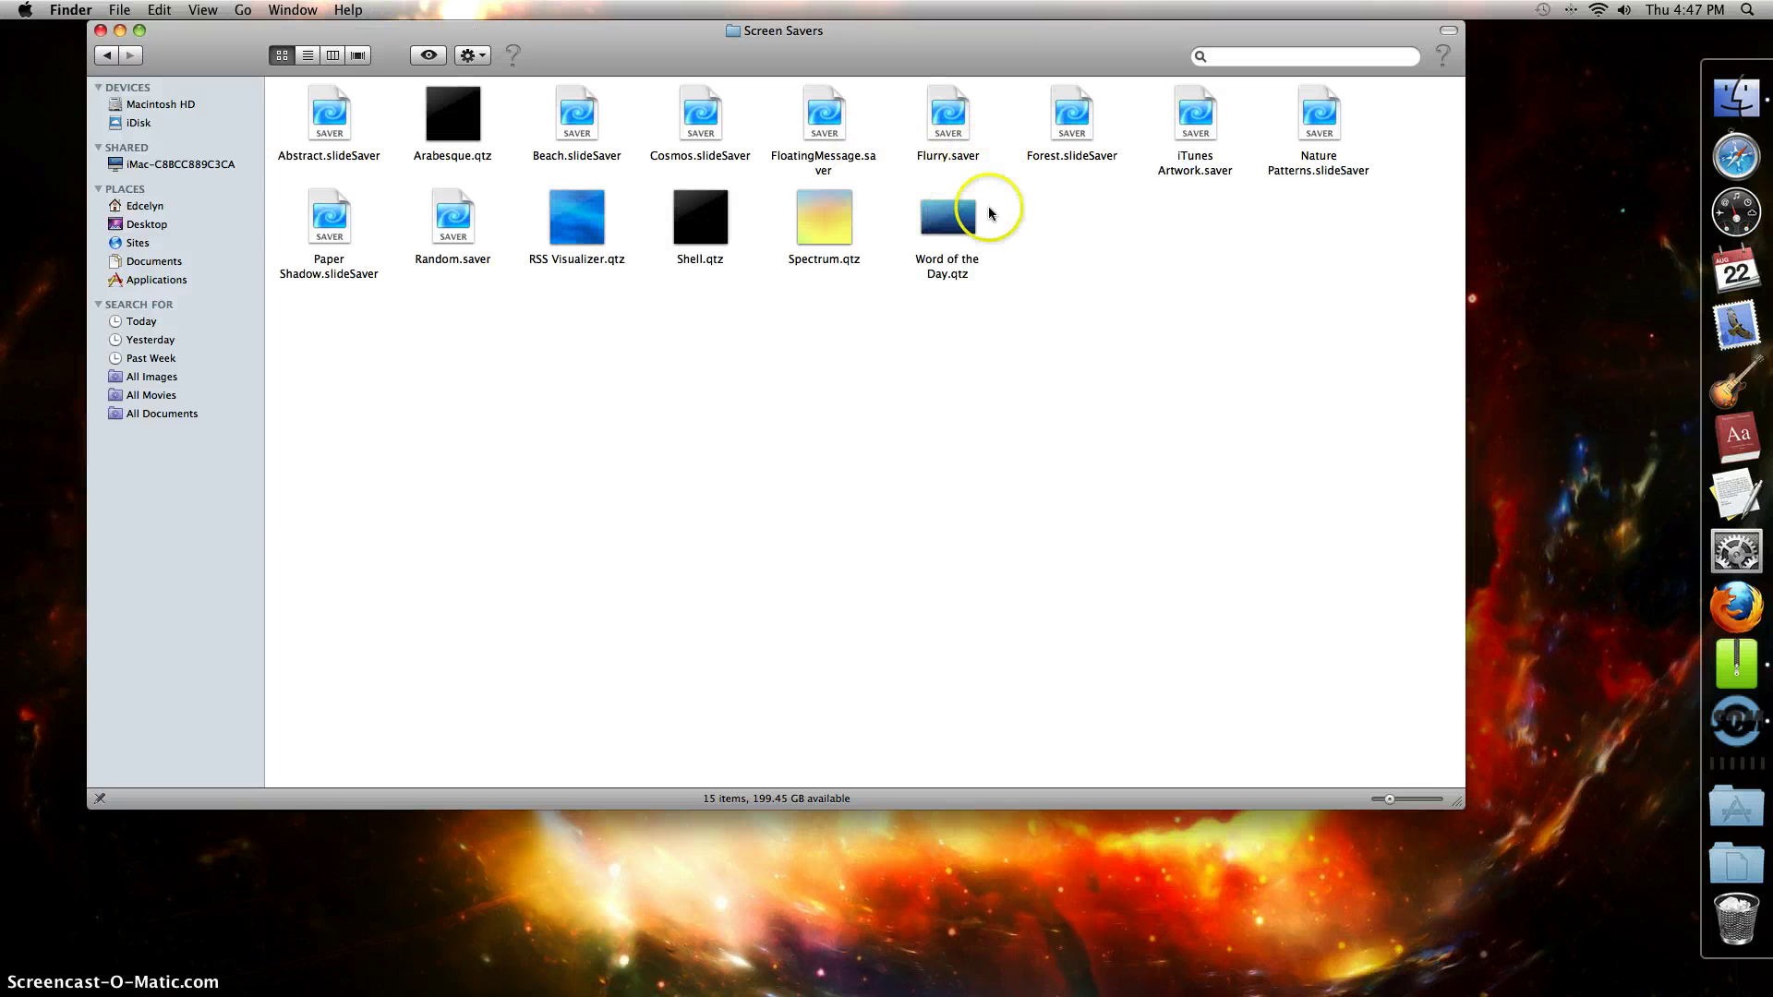
# Step: Step back through Library, System and Macintosh HD to Desktop Pictures, then close the window
pyautogui.click(108, 54)
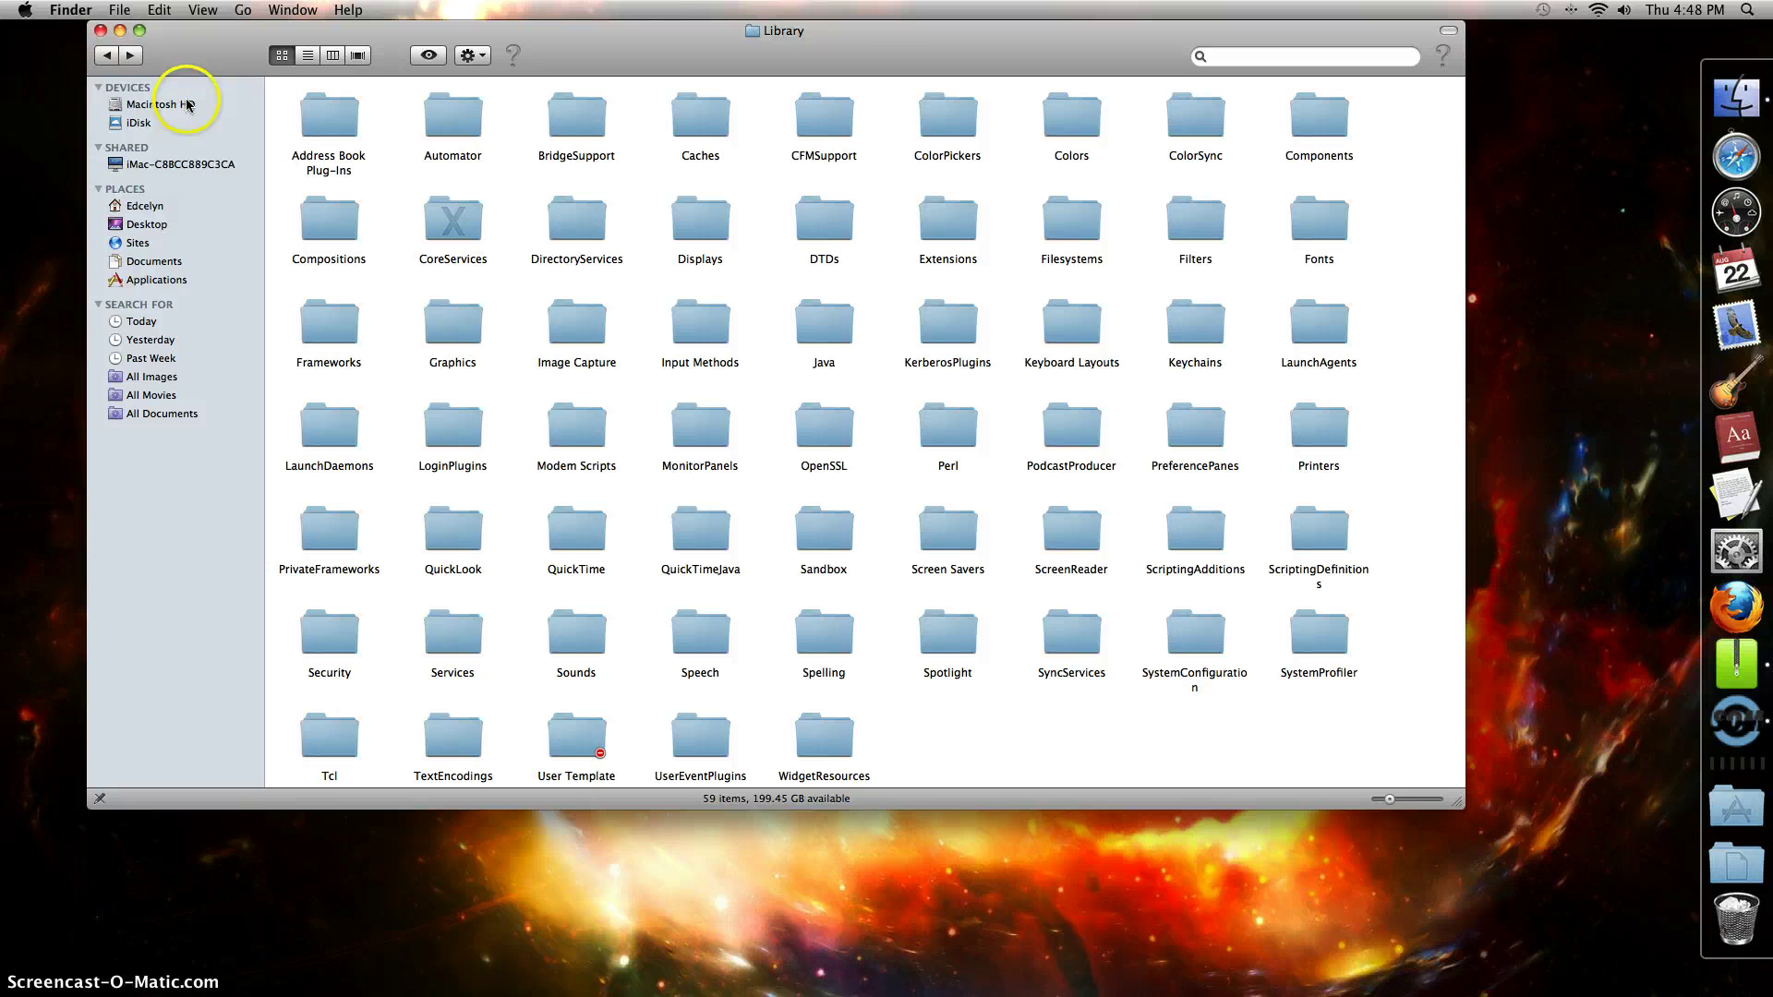
pyautogui.click(115, 56)
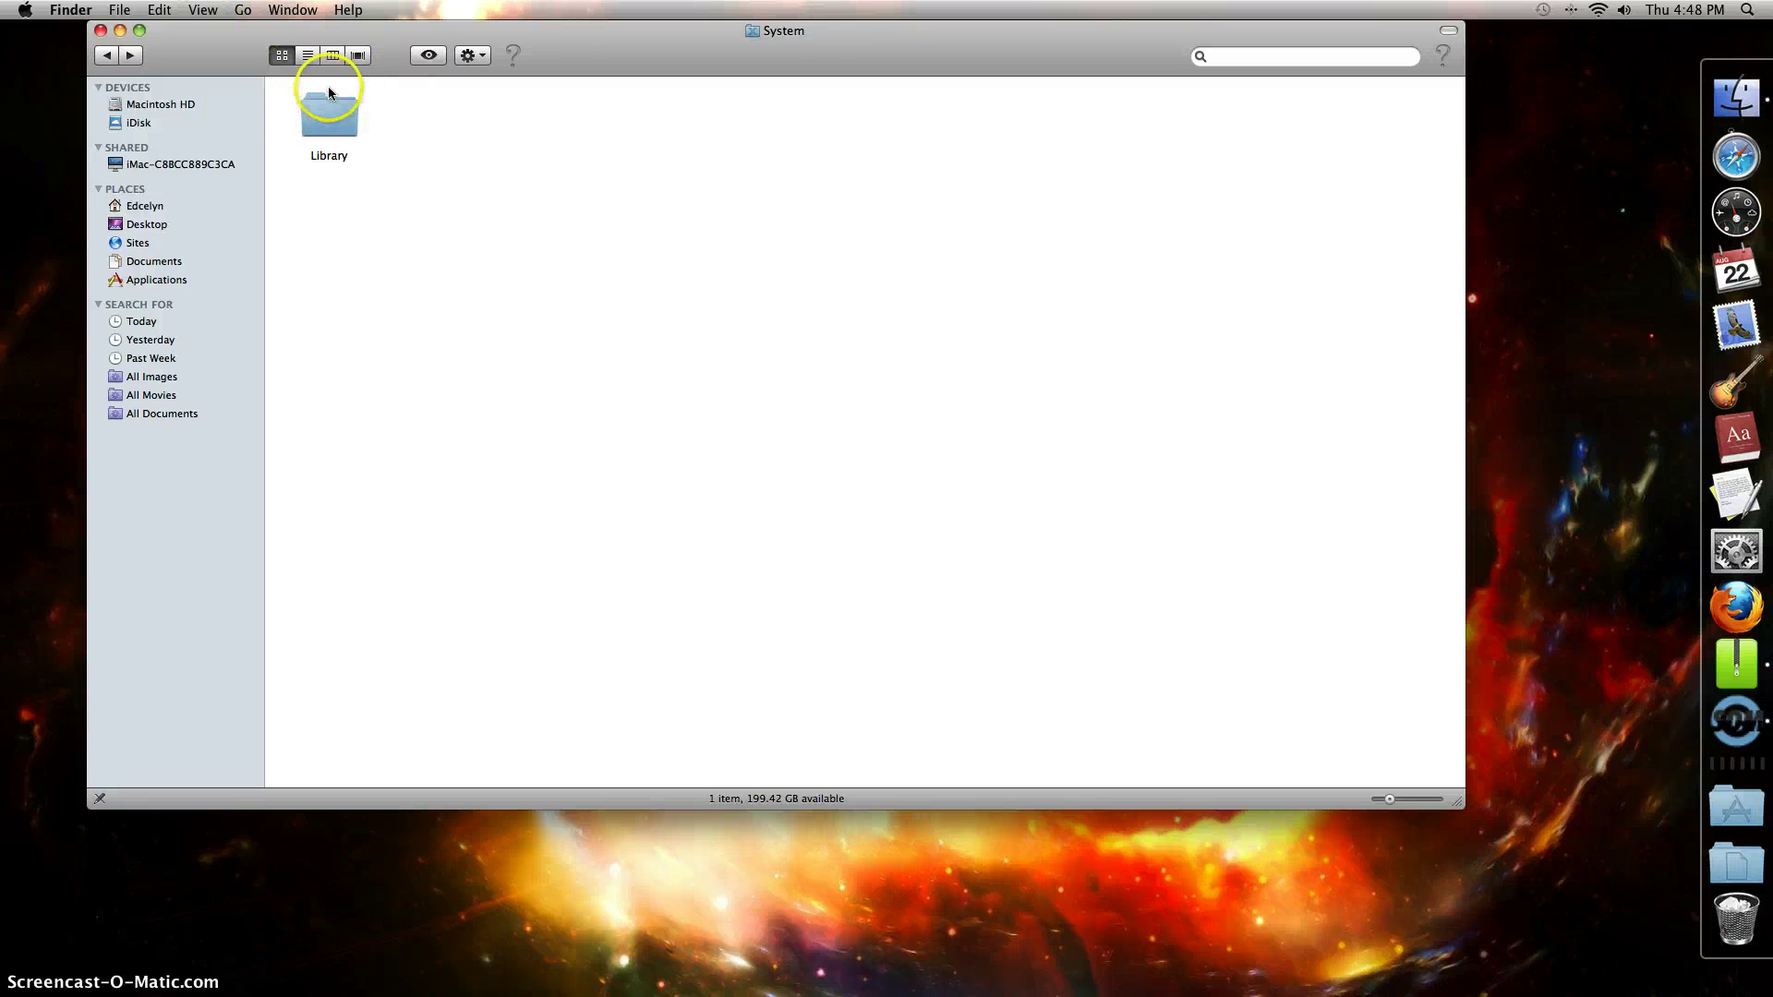
pyautogui.click(99, 54)
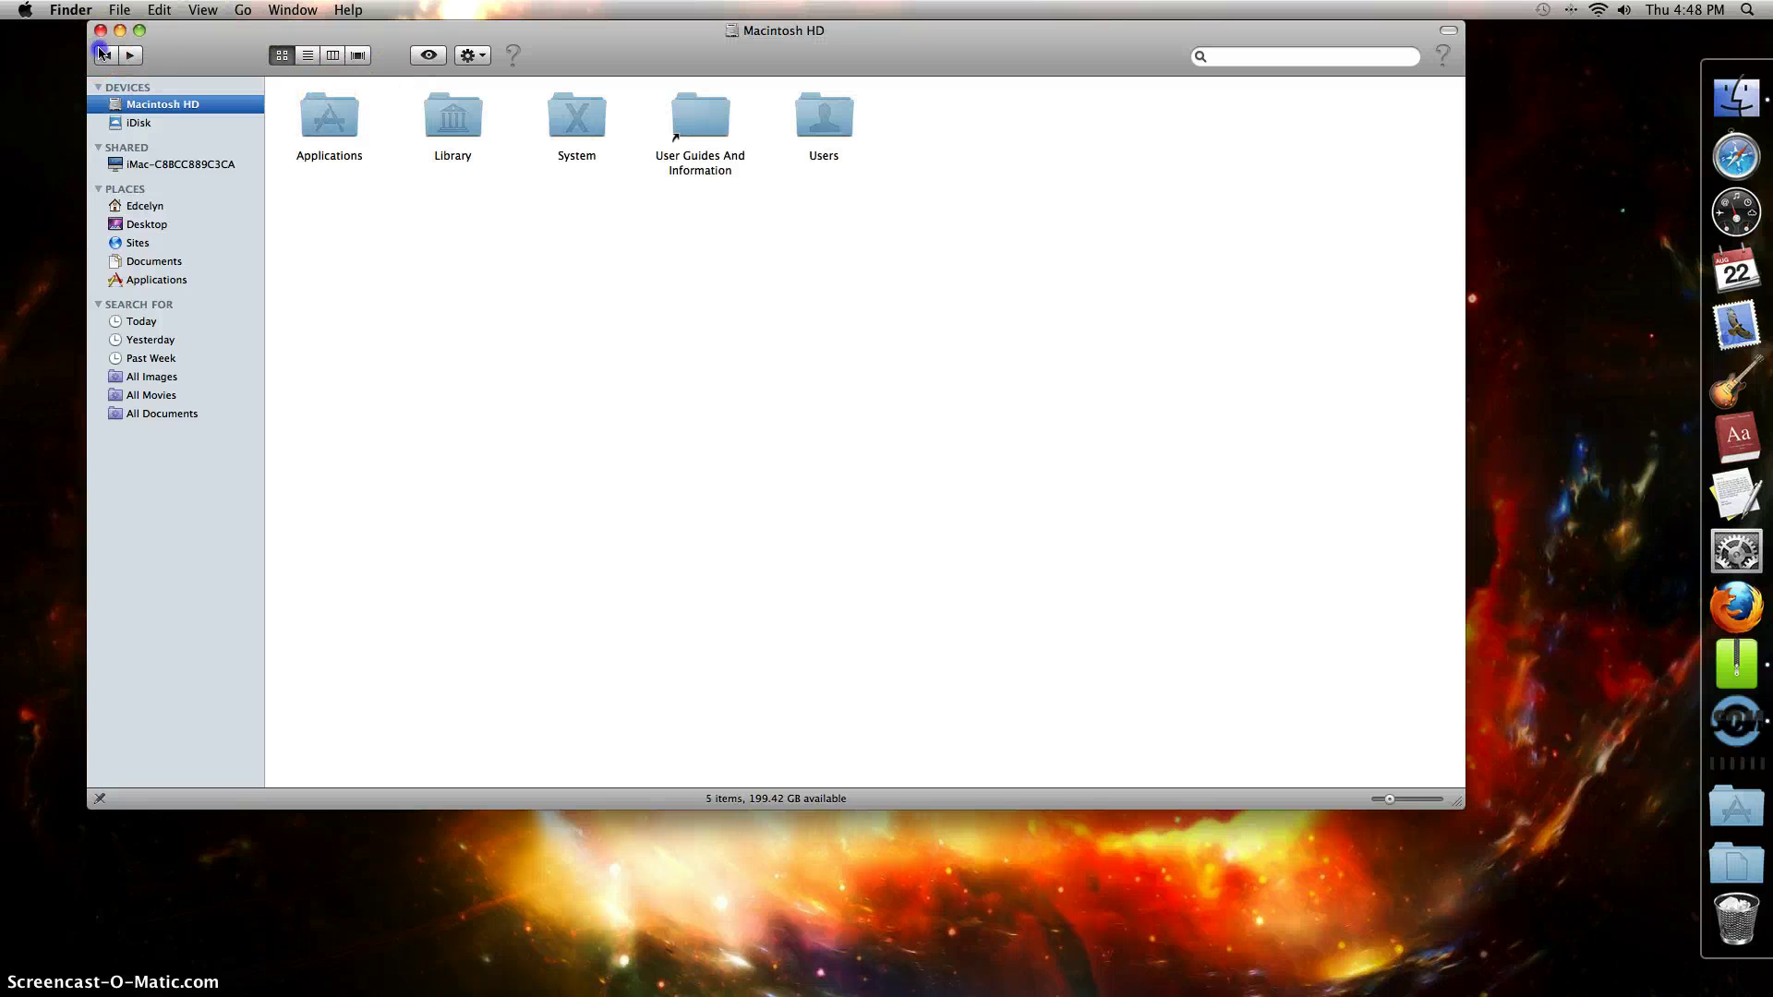
pyautogui.click(102, 53)
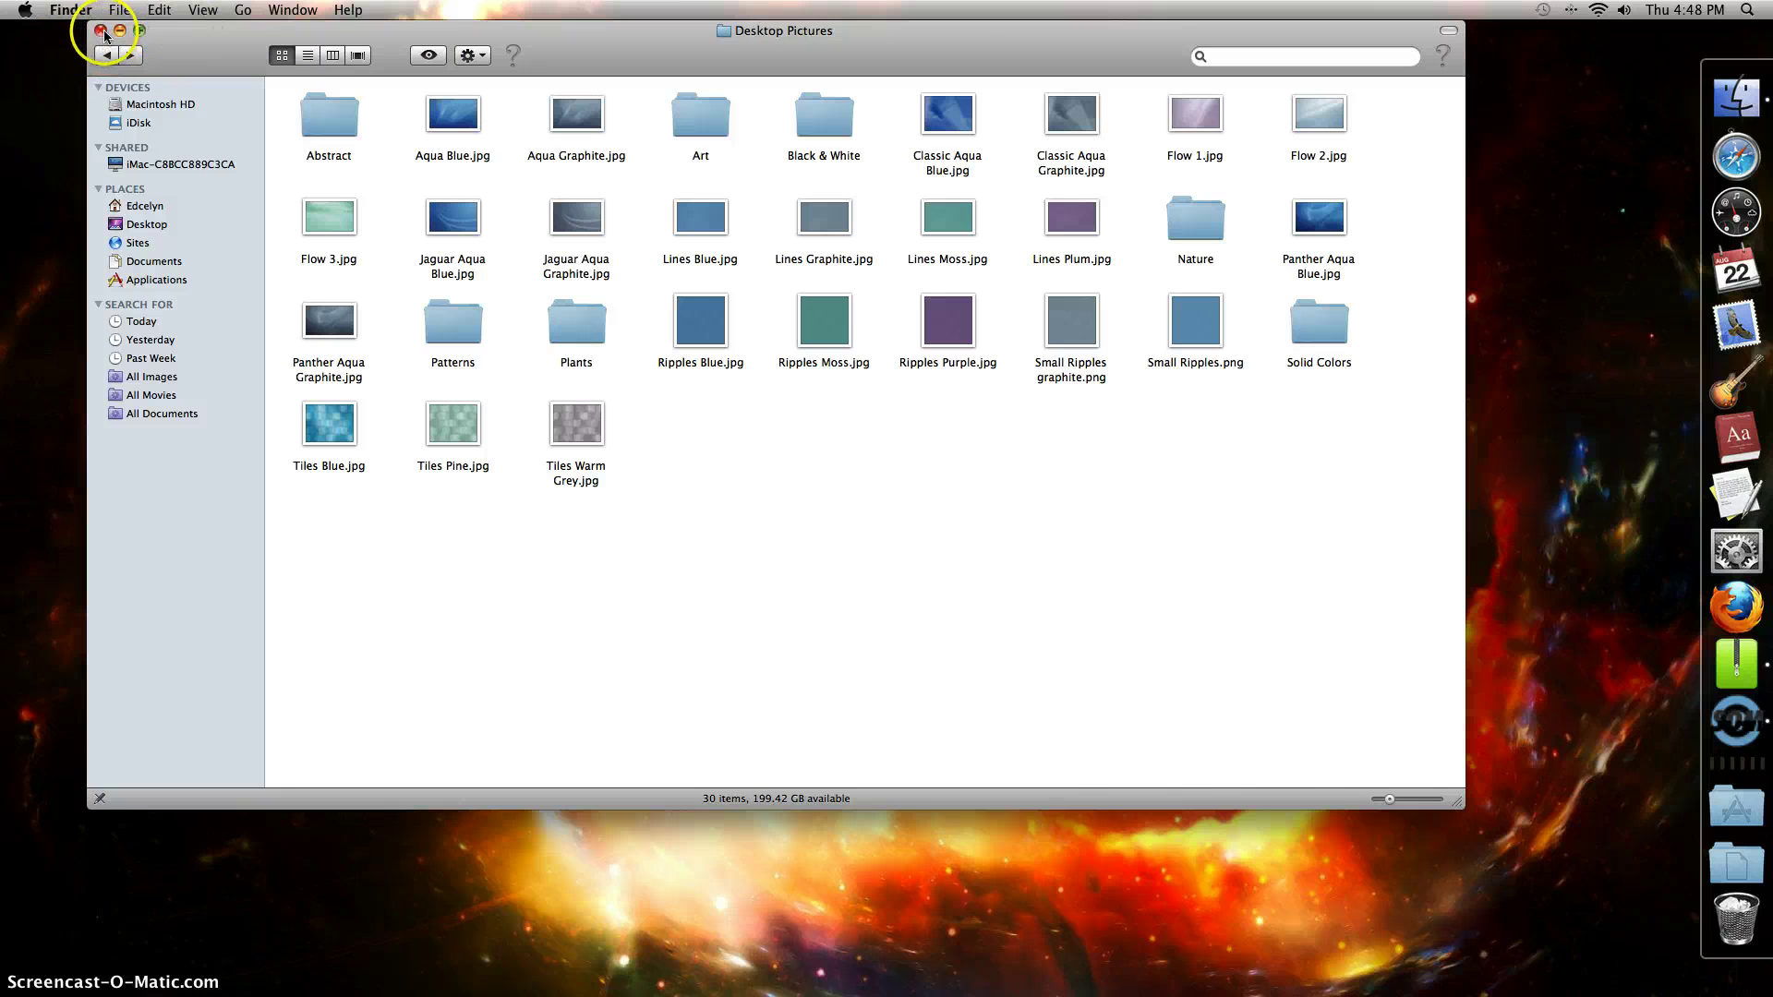
pyautogui.click(100, 31)
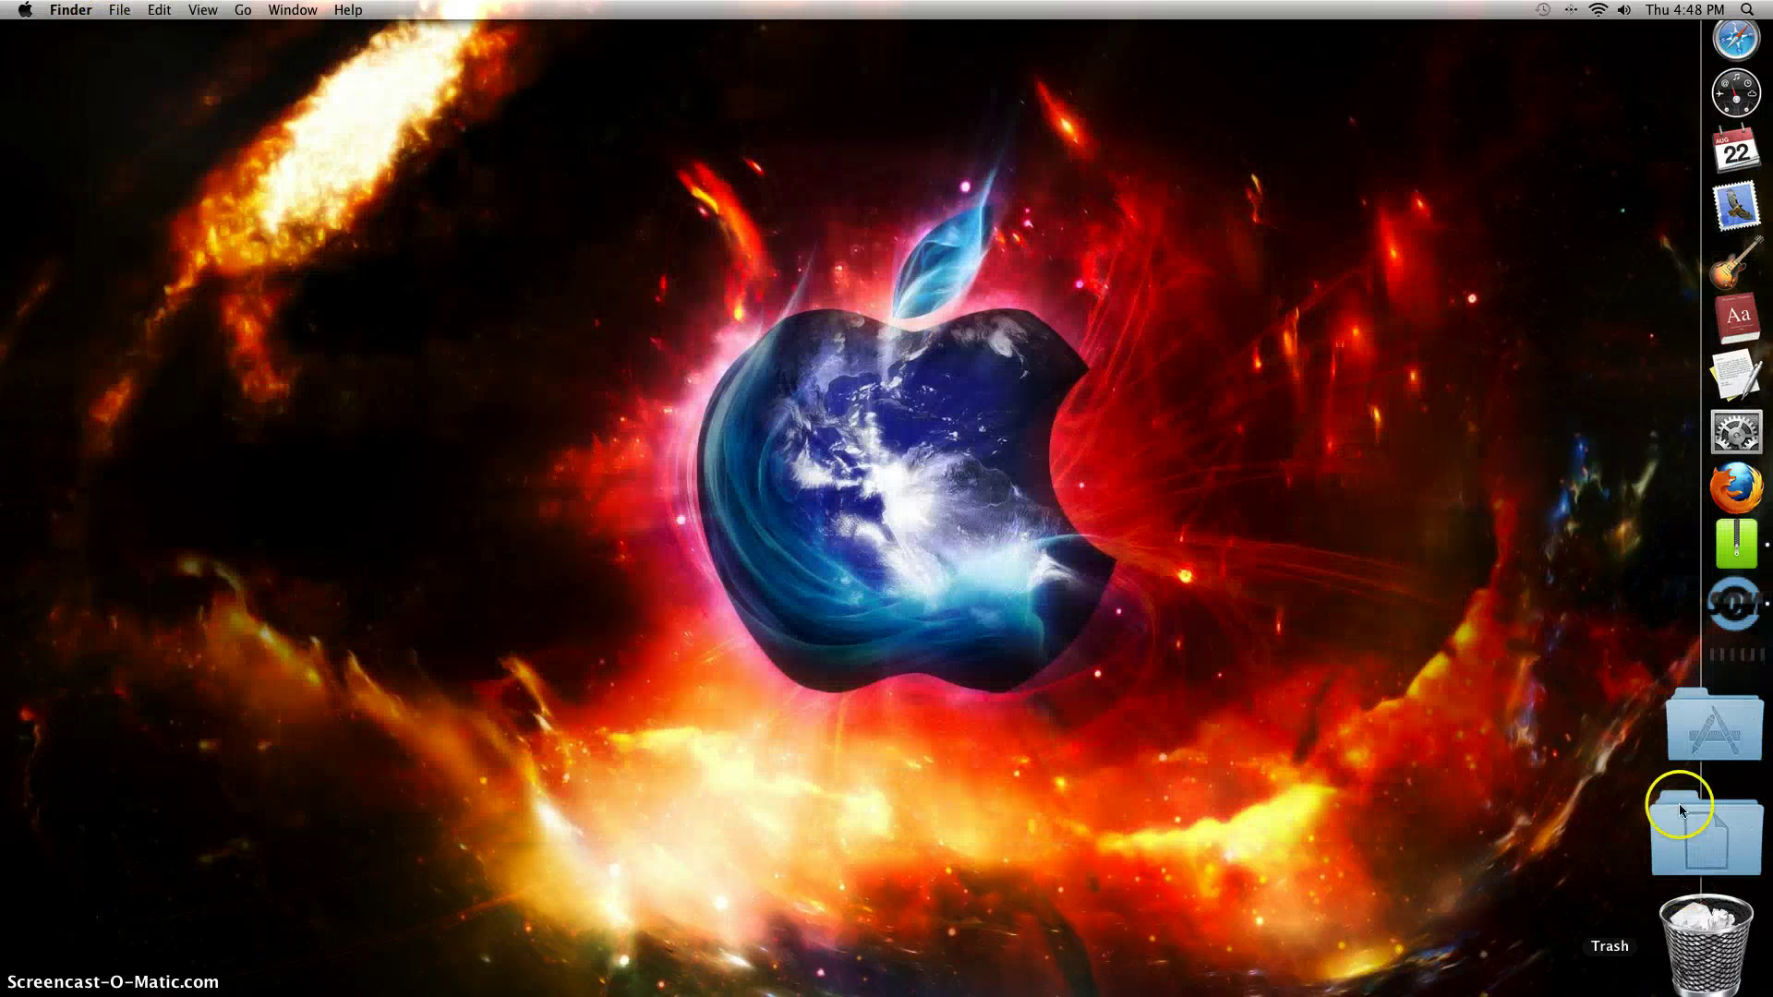
pyautogui.click(1598, 11)
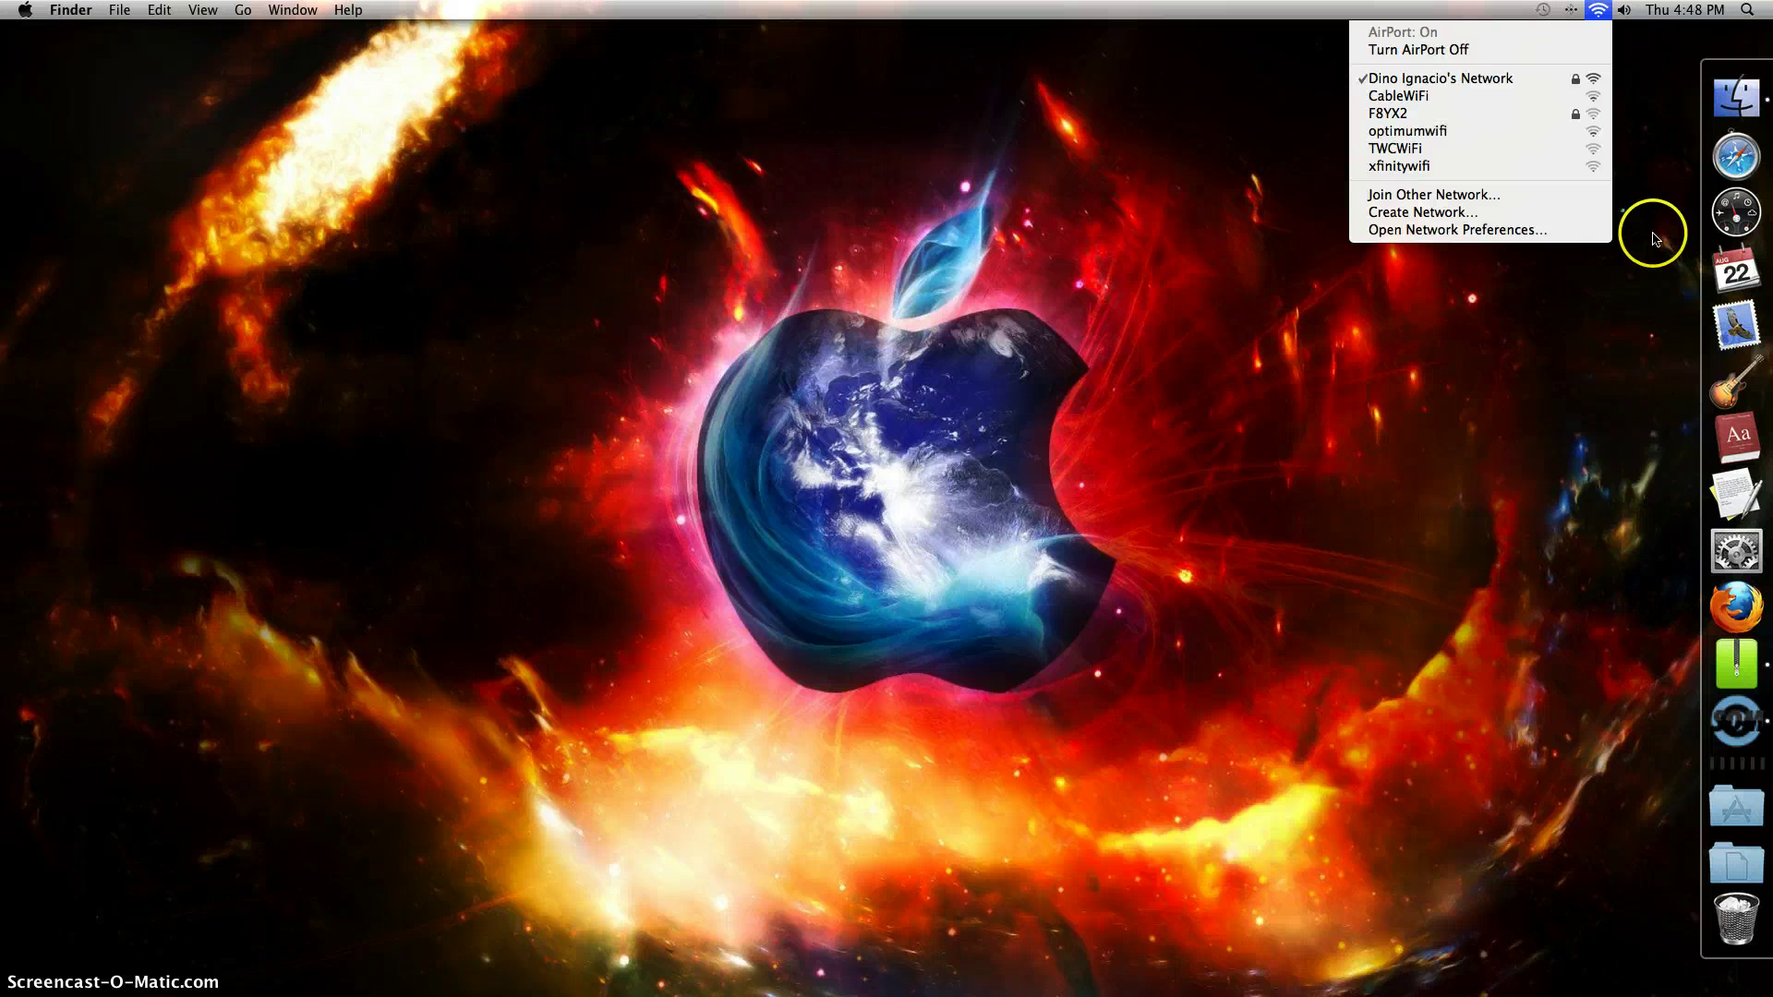
pyautogui.click(1496, 236)
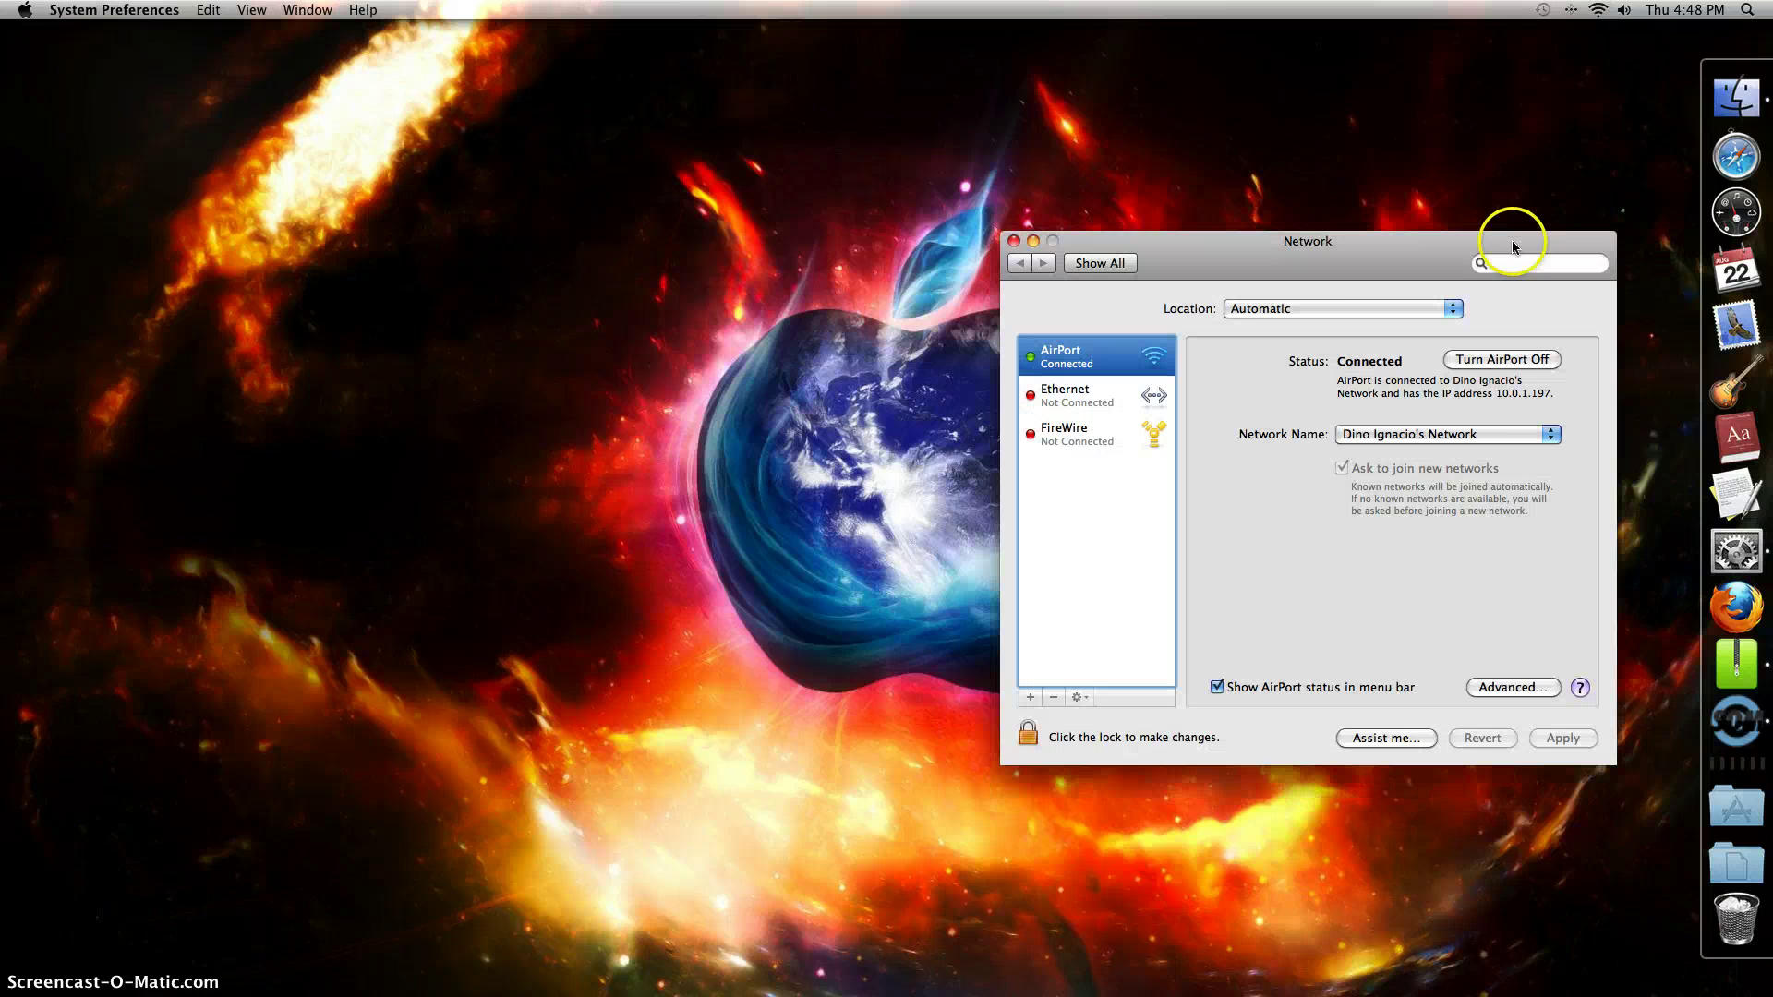
pyautogui.moveTo(1310, 242); pyautogui.dragTo(1024, 127)
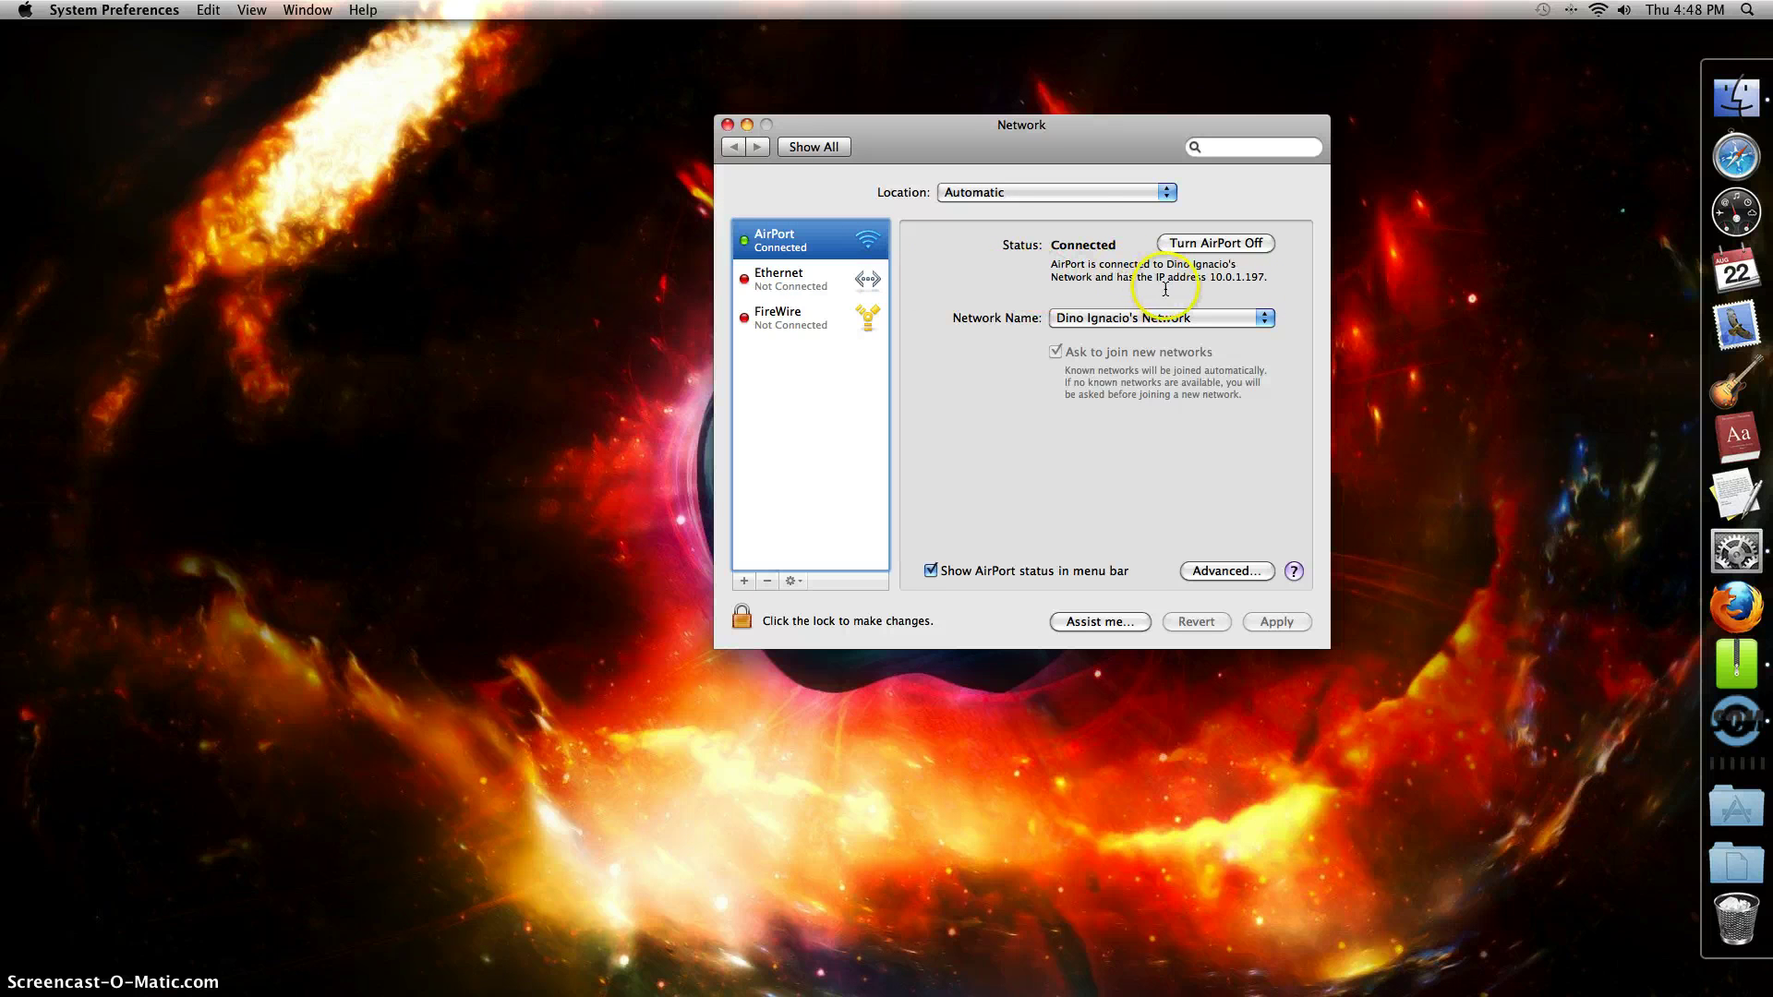
pyautogui.click(1163, 192)
pyautogui.click(1499, 427)
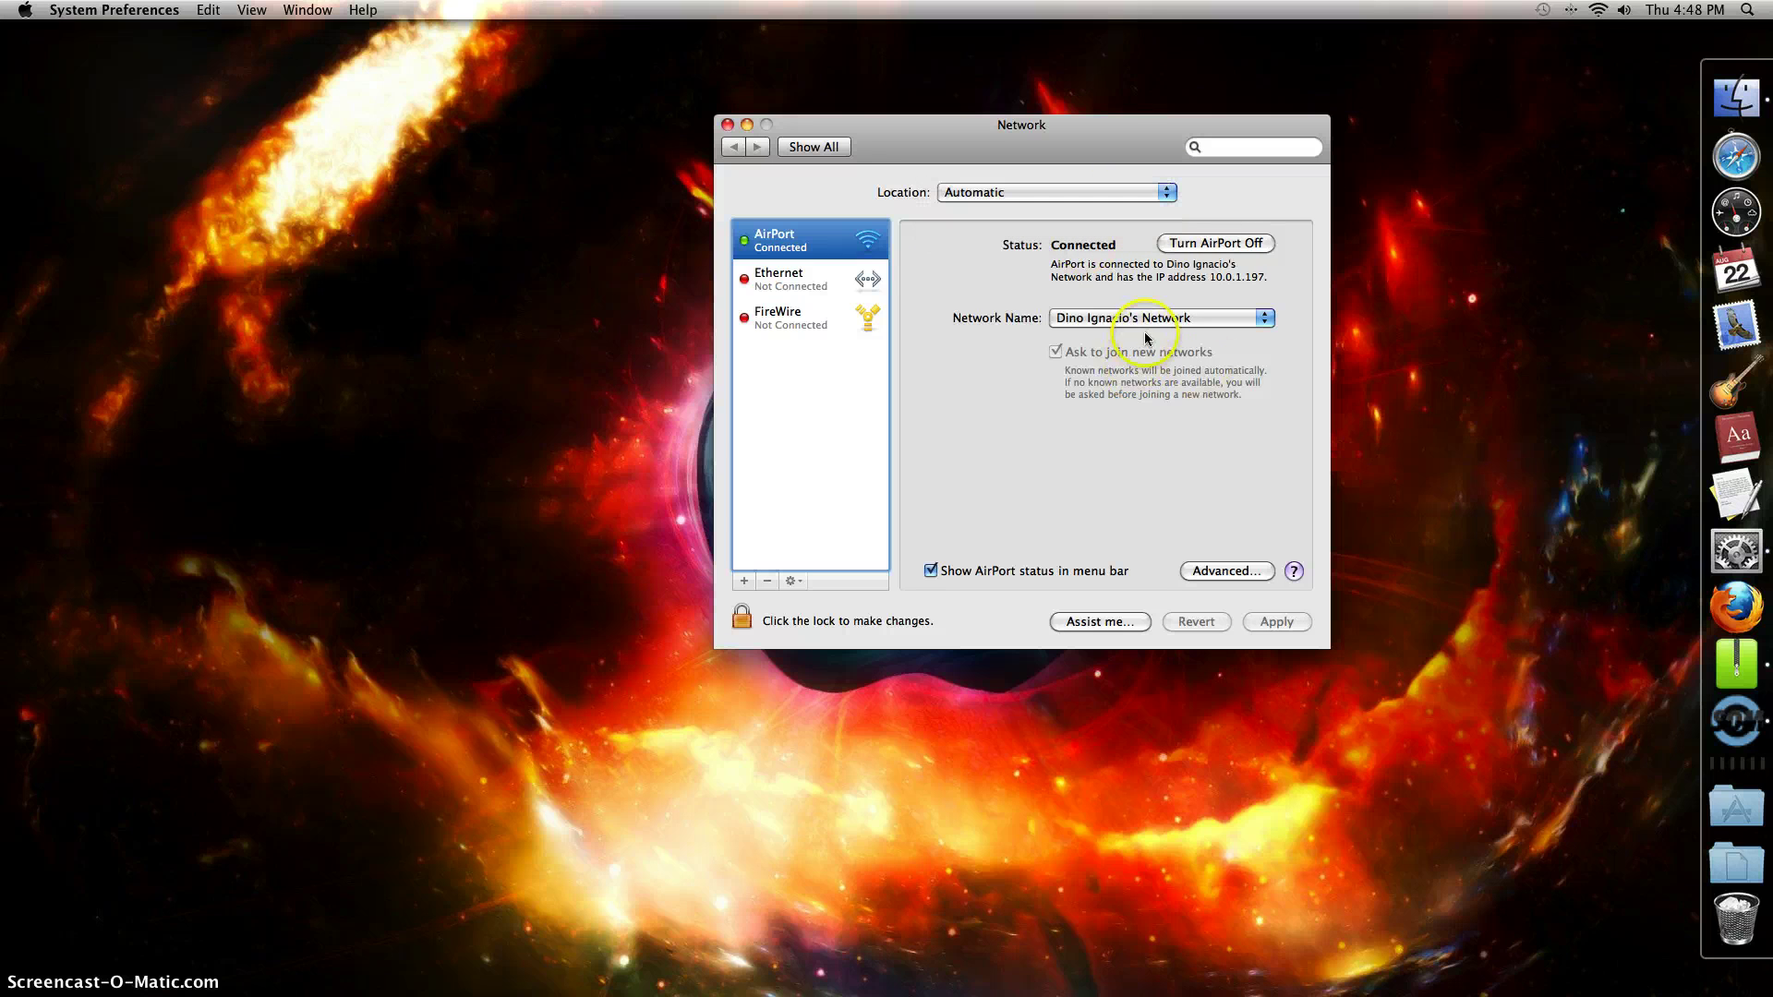
pyautogui.click(1146, 327)
pyautogui.click(1270, 640)
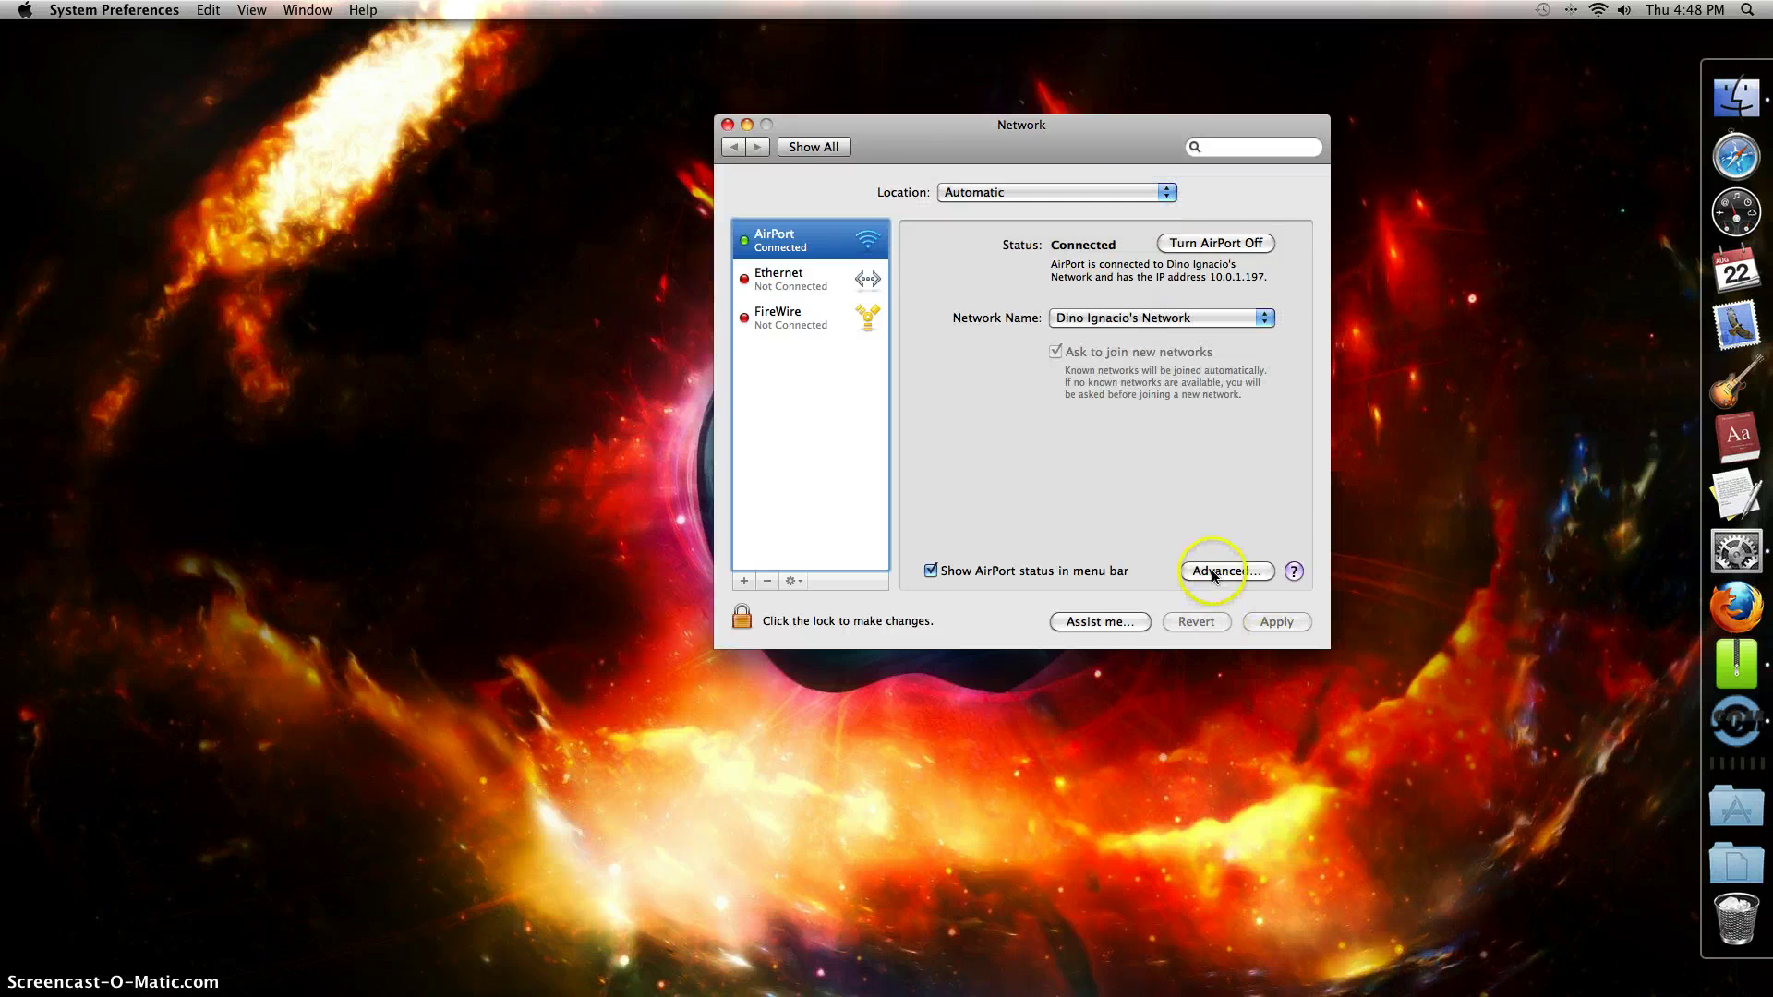
pyautogui.click(1223, 573)
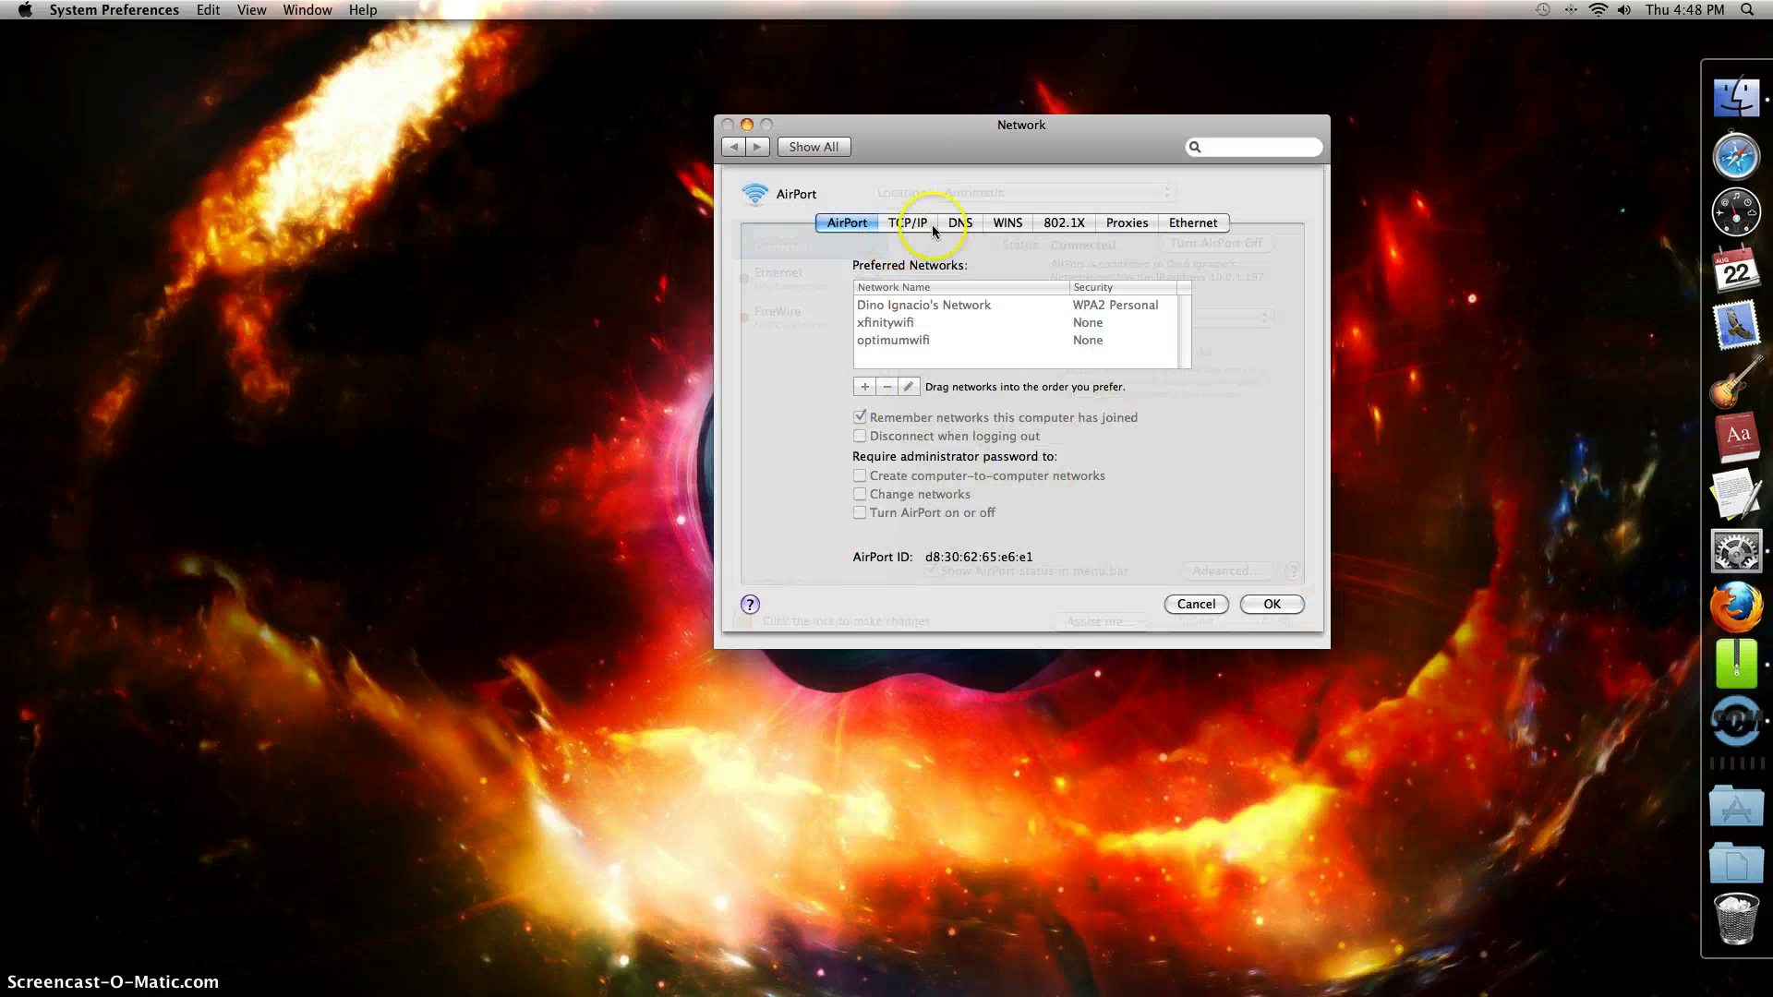
pyautogui.click(929, 224)
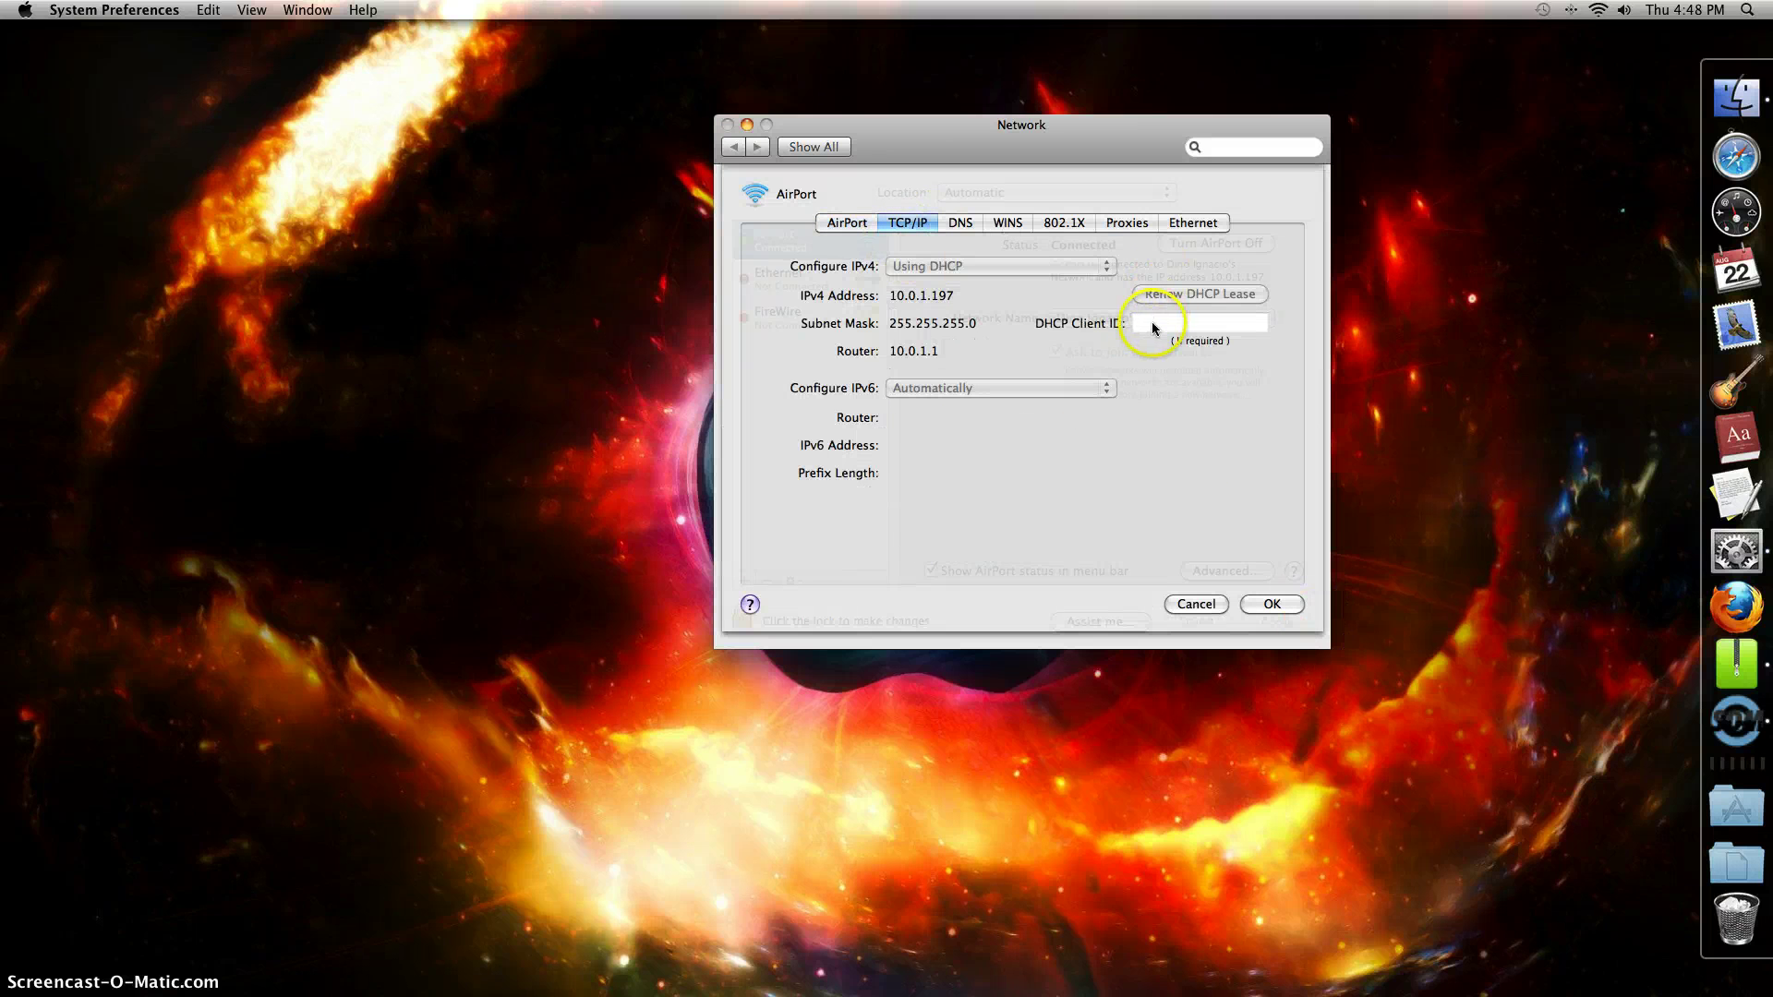
pyautogui.click(959, 224)
pyautogui.click(1008, 222)
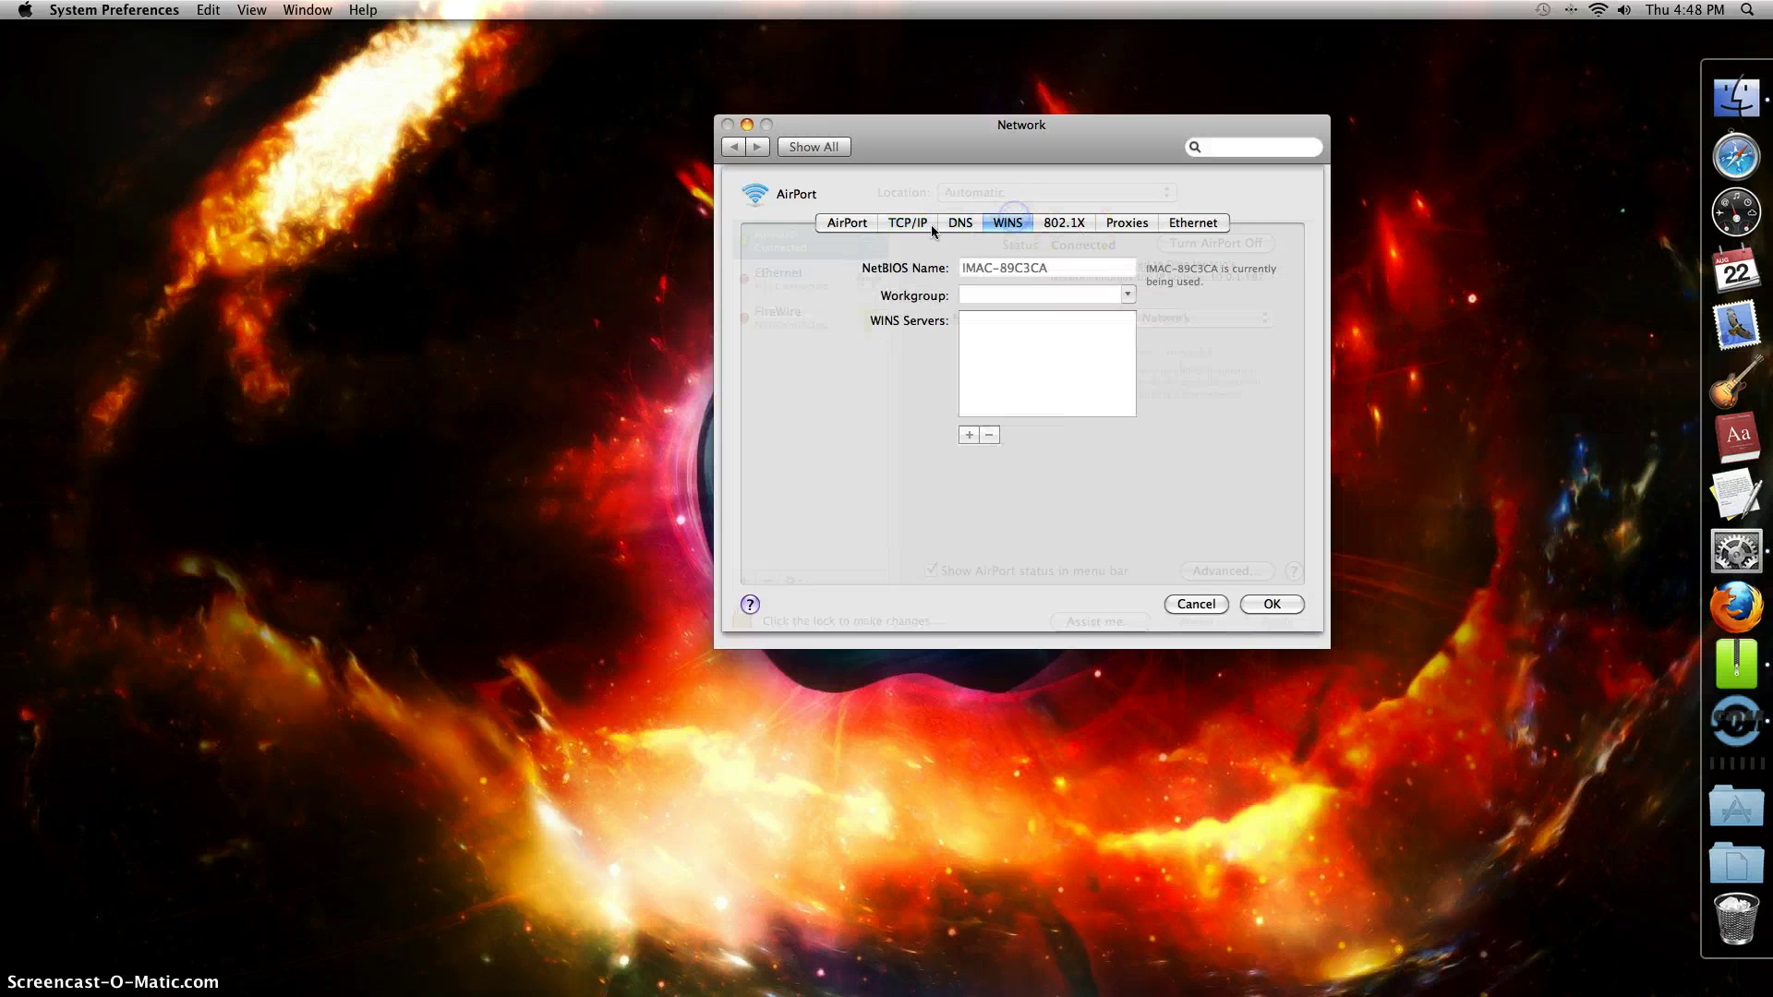
pyautogui.click(908, 226)
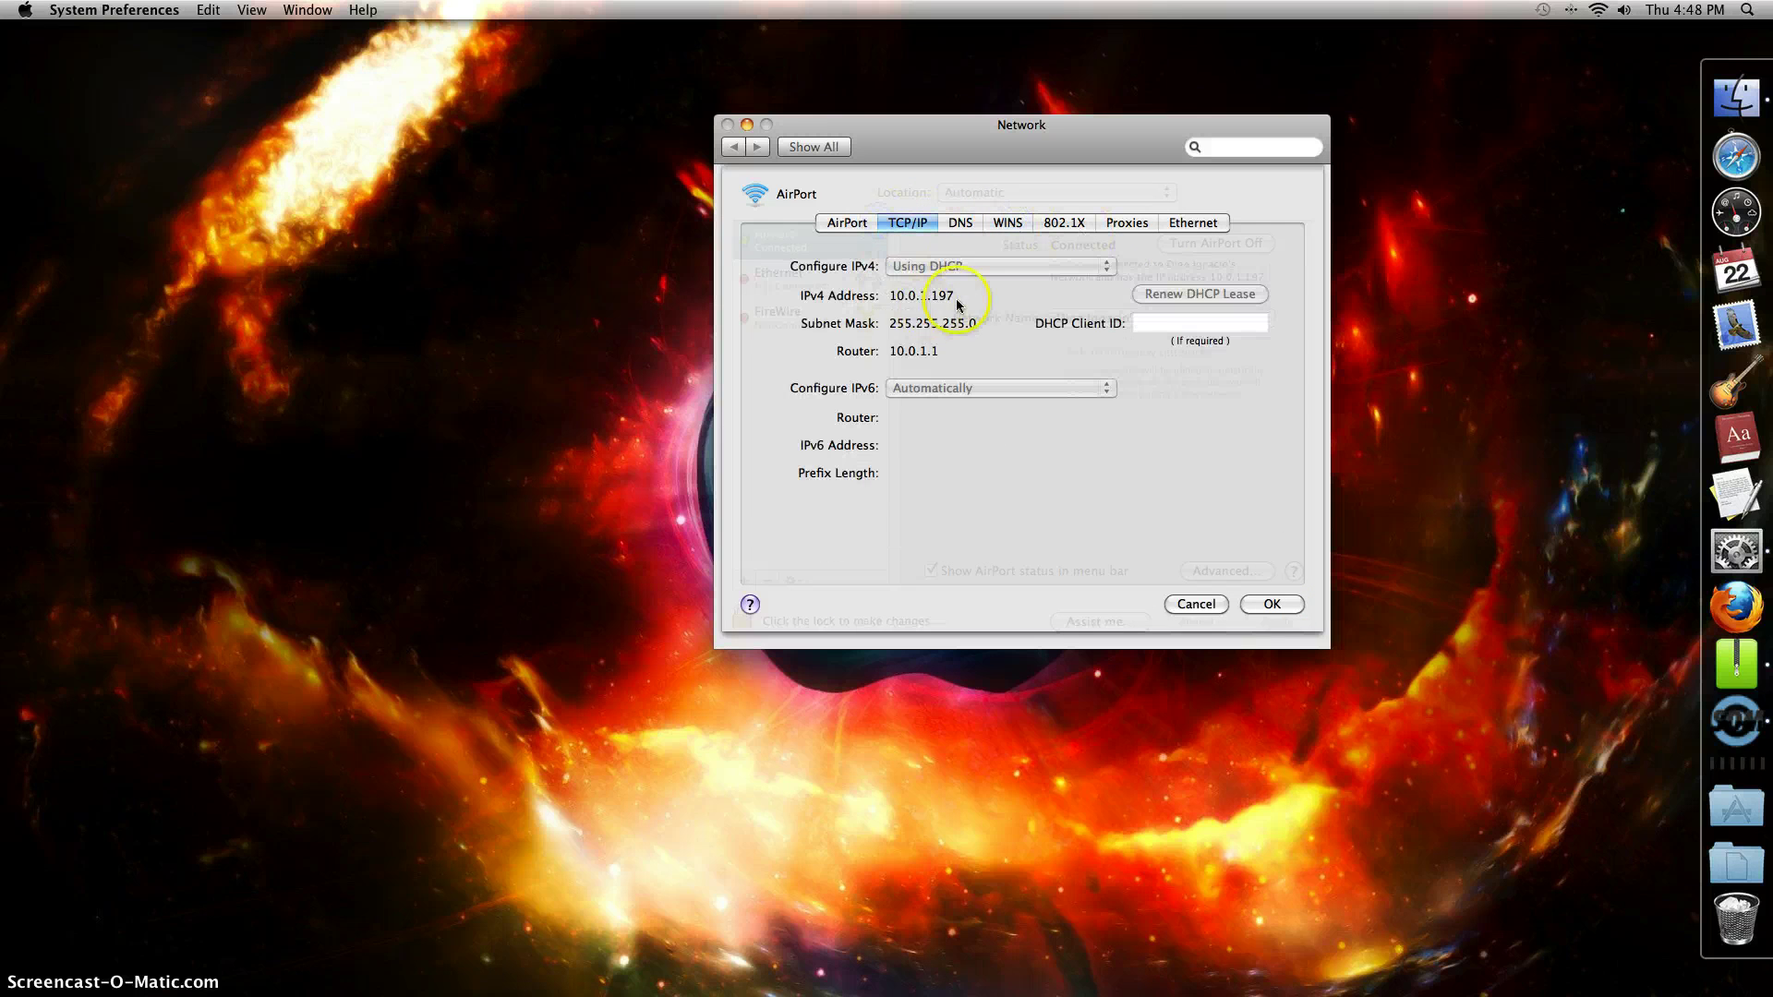
pyautogui.click(1064, 223)
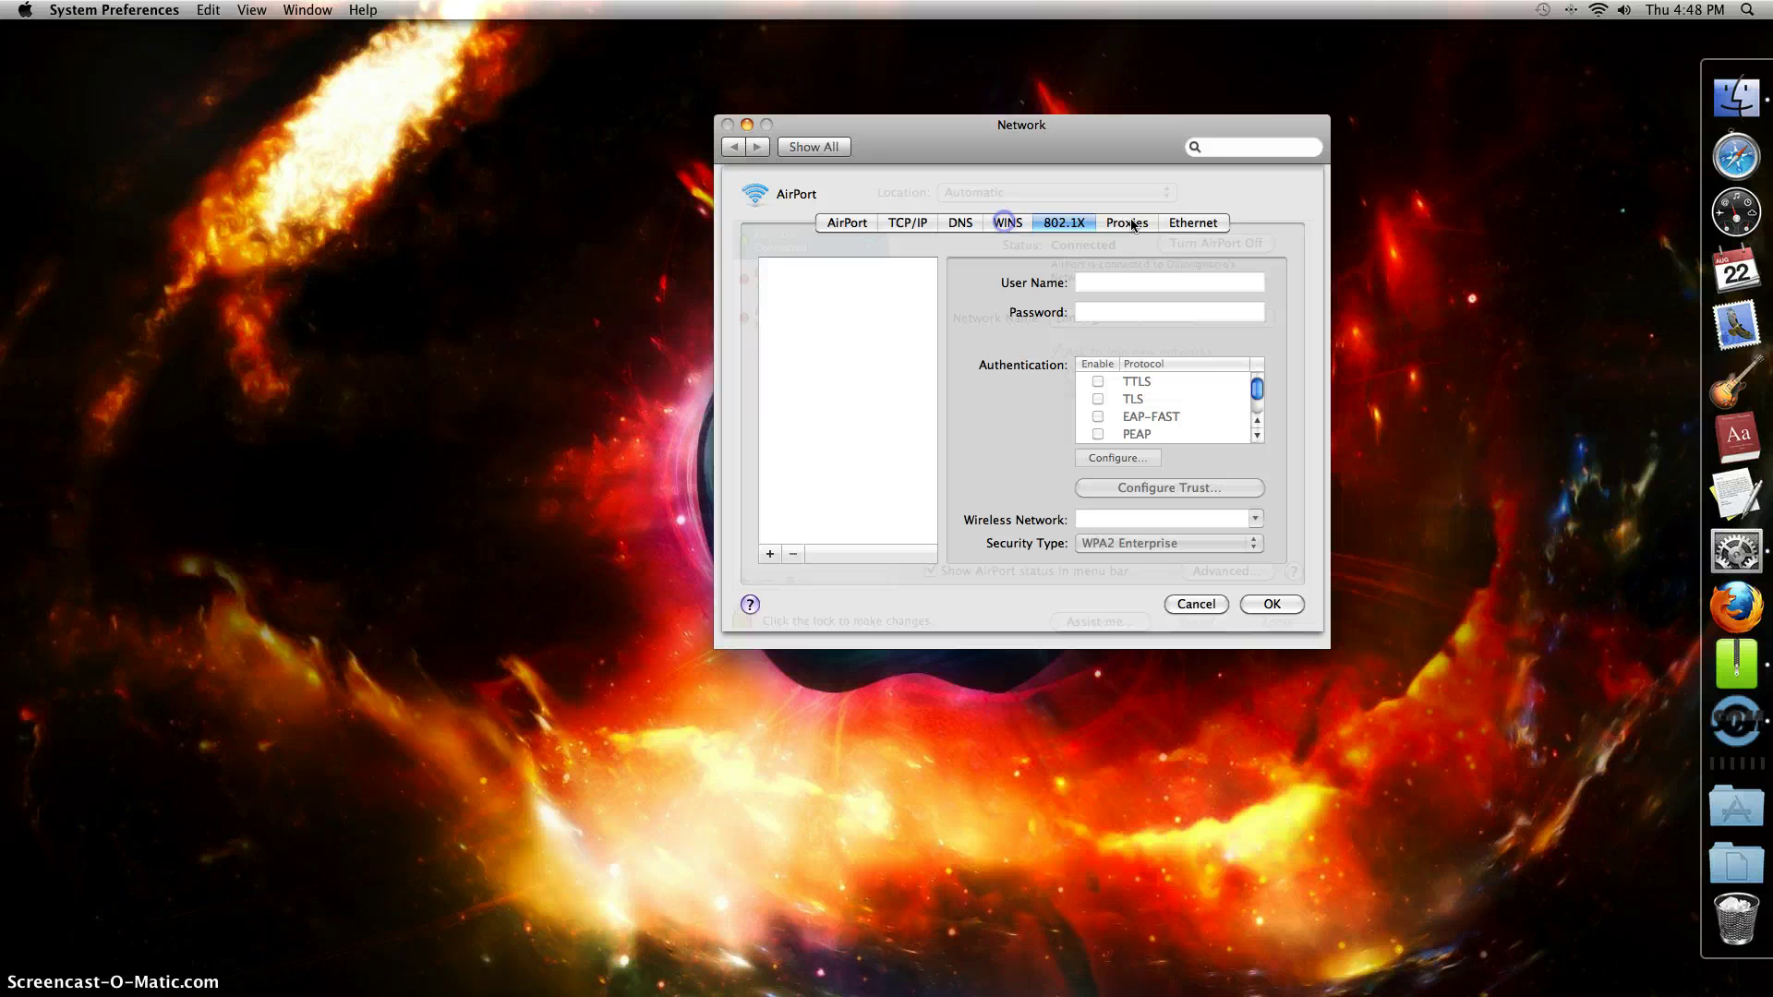
pyautogui.click(1202, 223)
pyautogui.click(1206, 224)
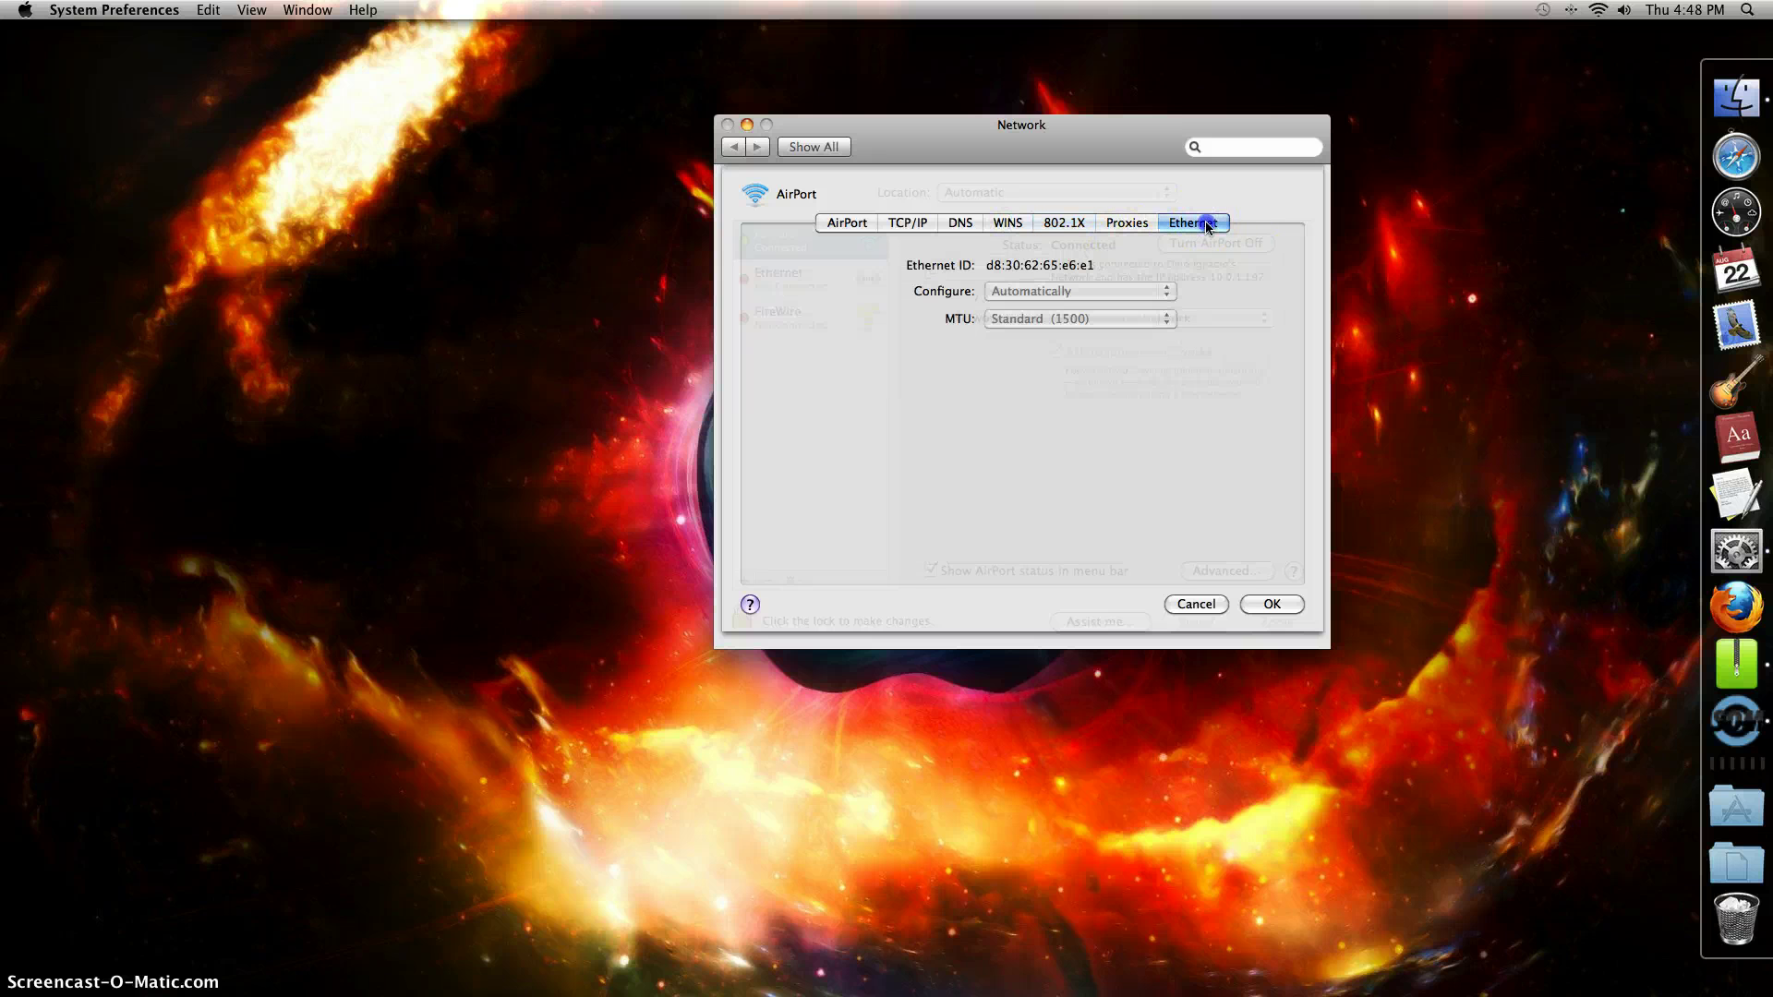
pyautogui.click(858, 221)
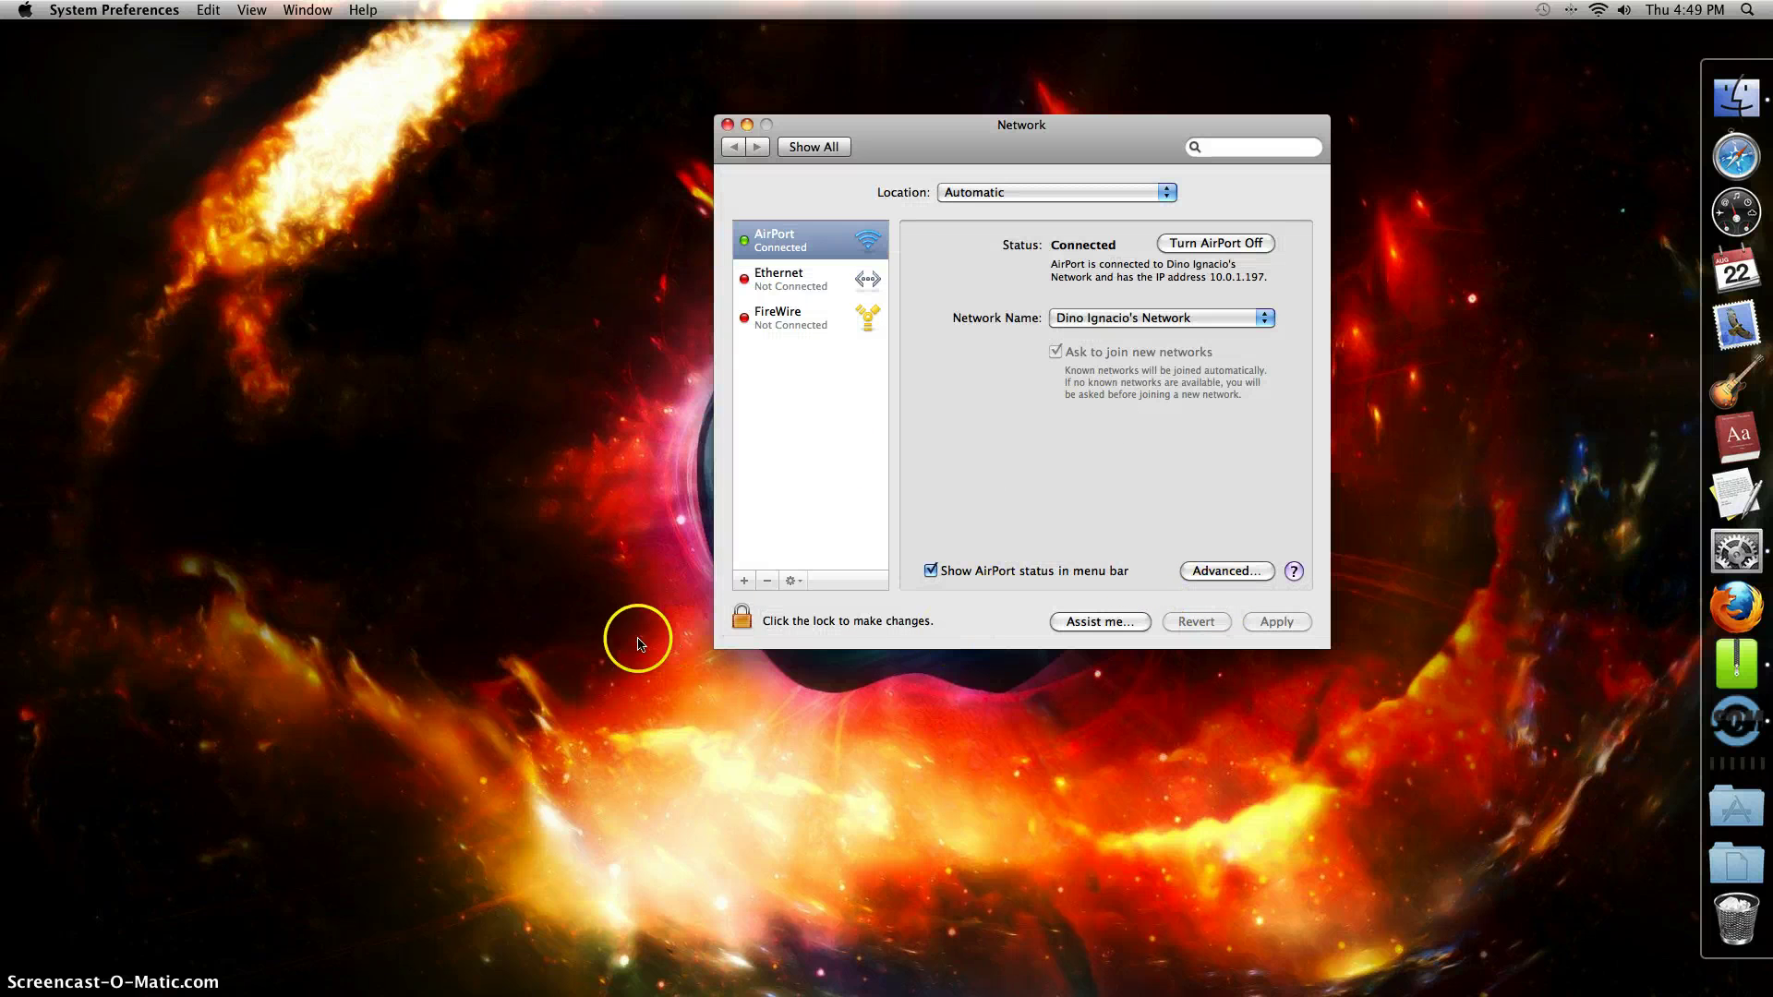
pyautogui.click(727, 124)
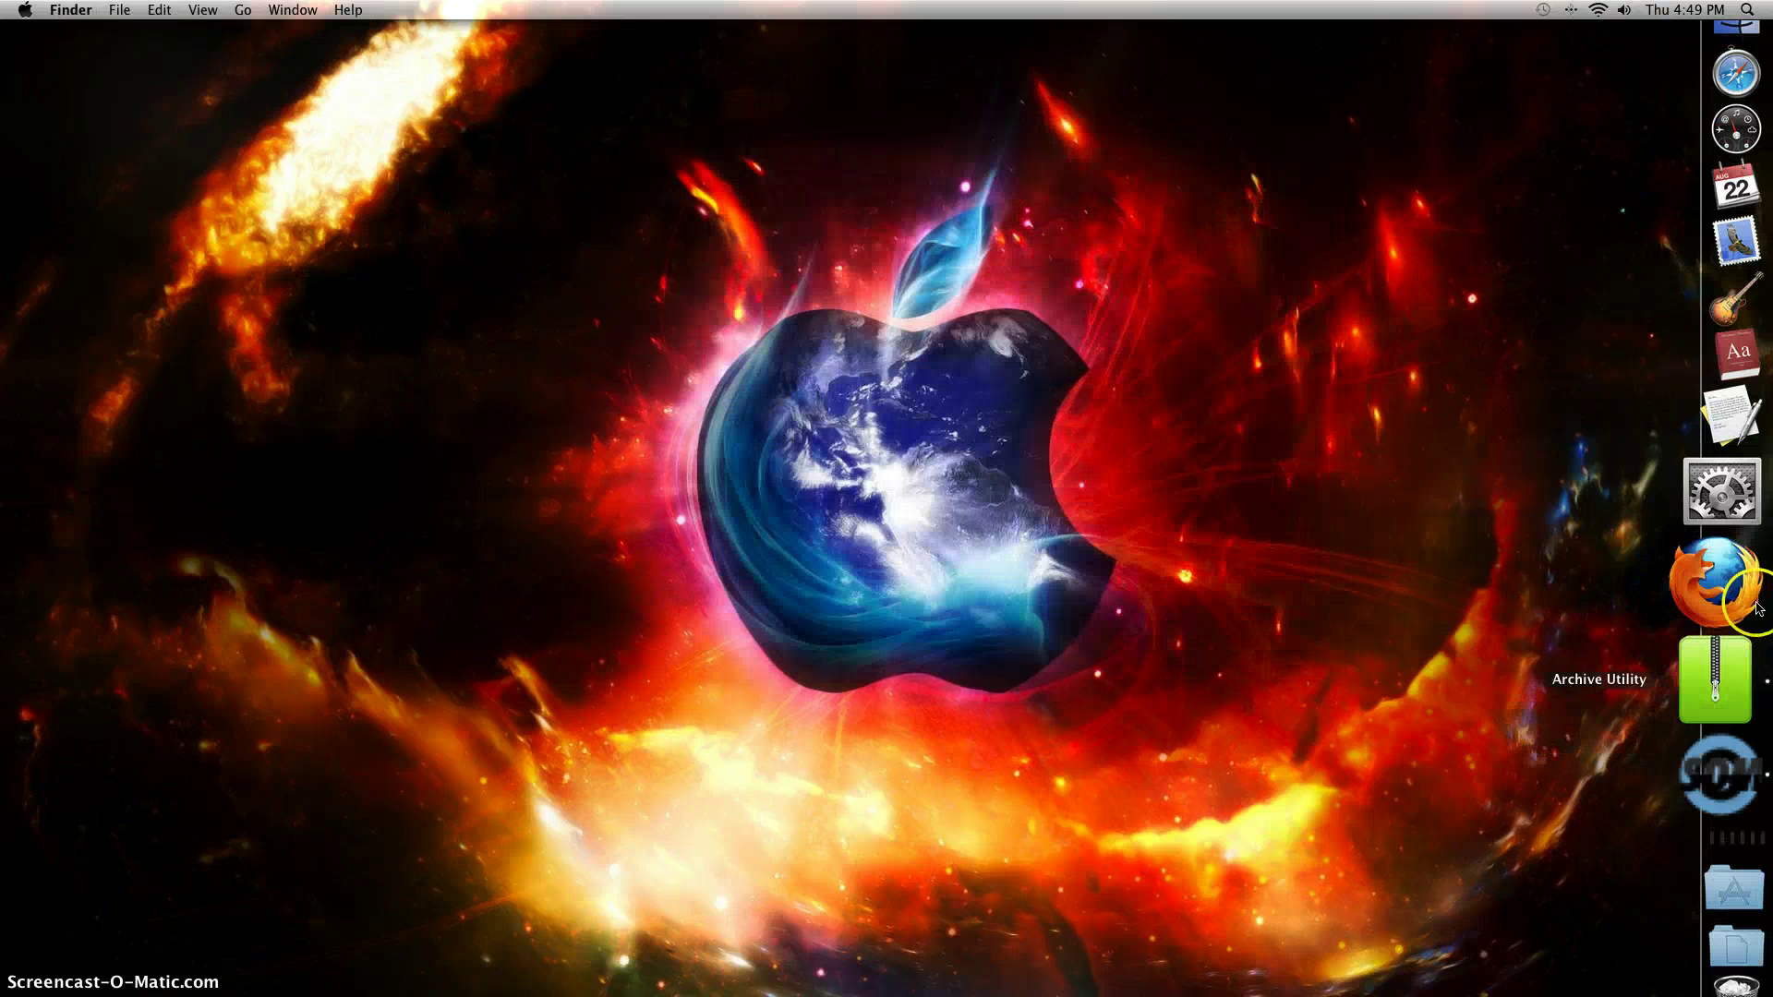
# Step: Open System Preferences and glance at the Network pane
pyautogui.click(1741, 563)
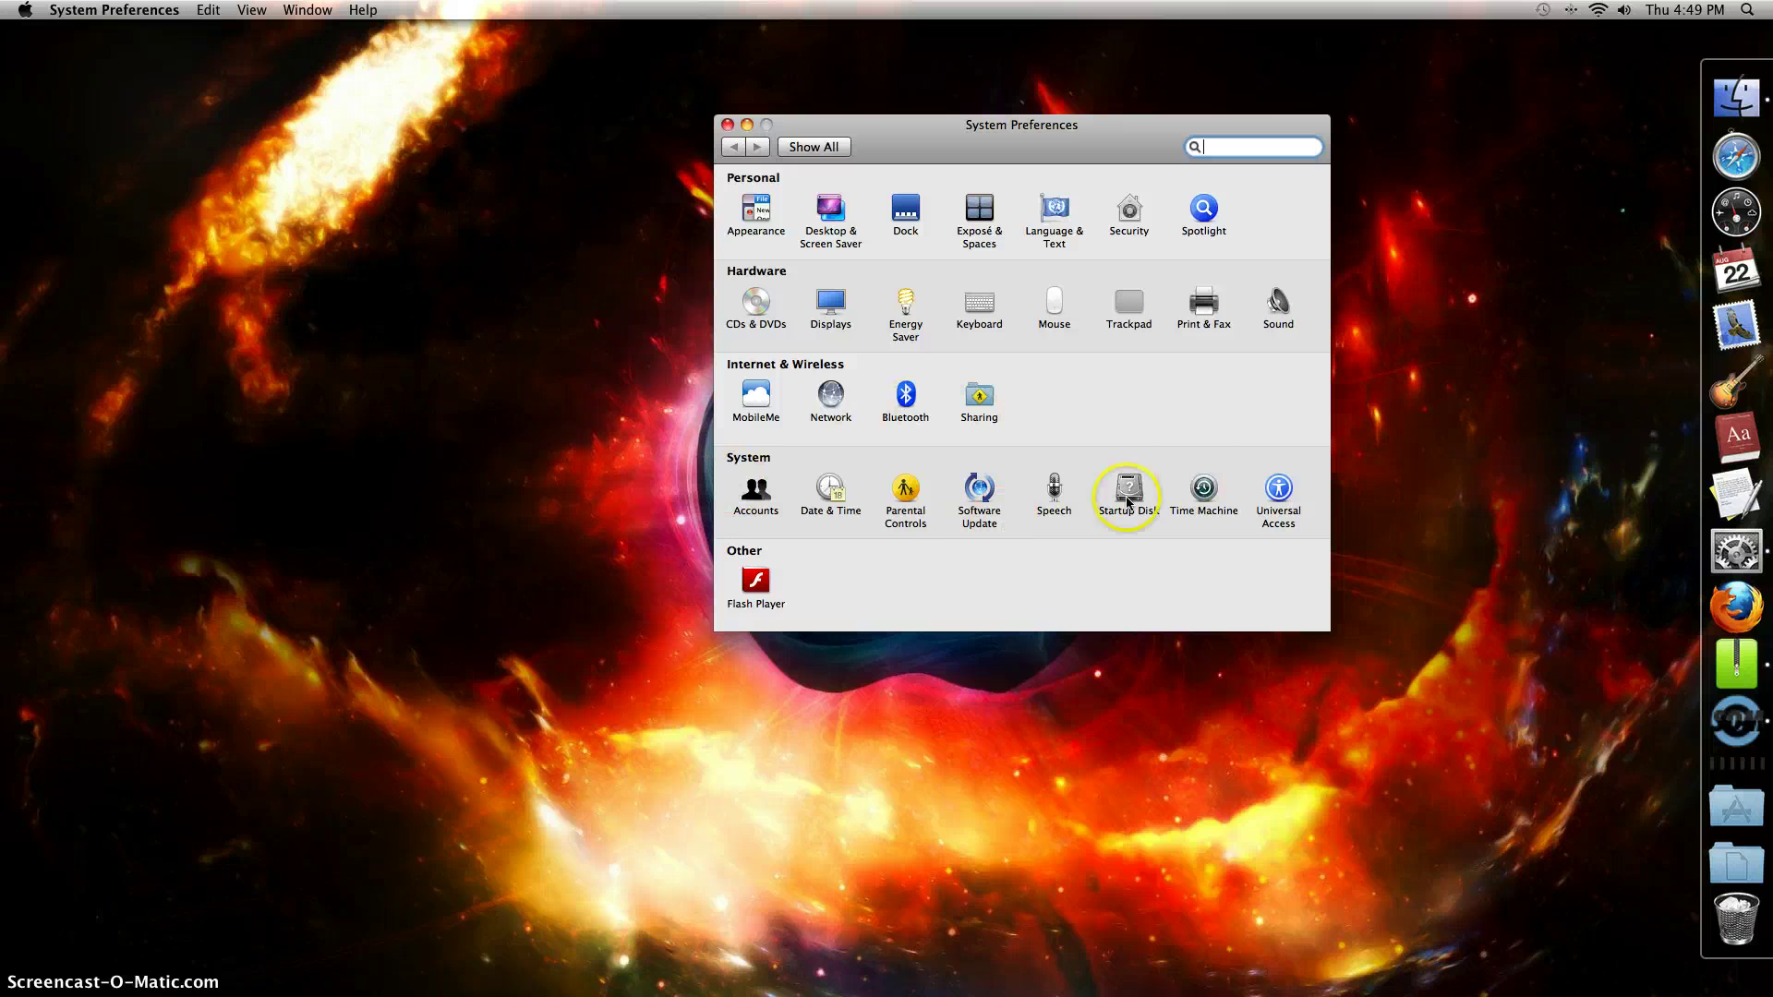
pyautogui.click(832, 395)
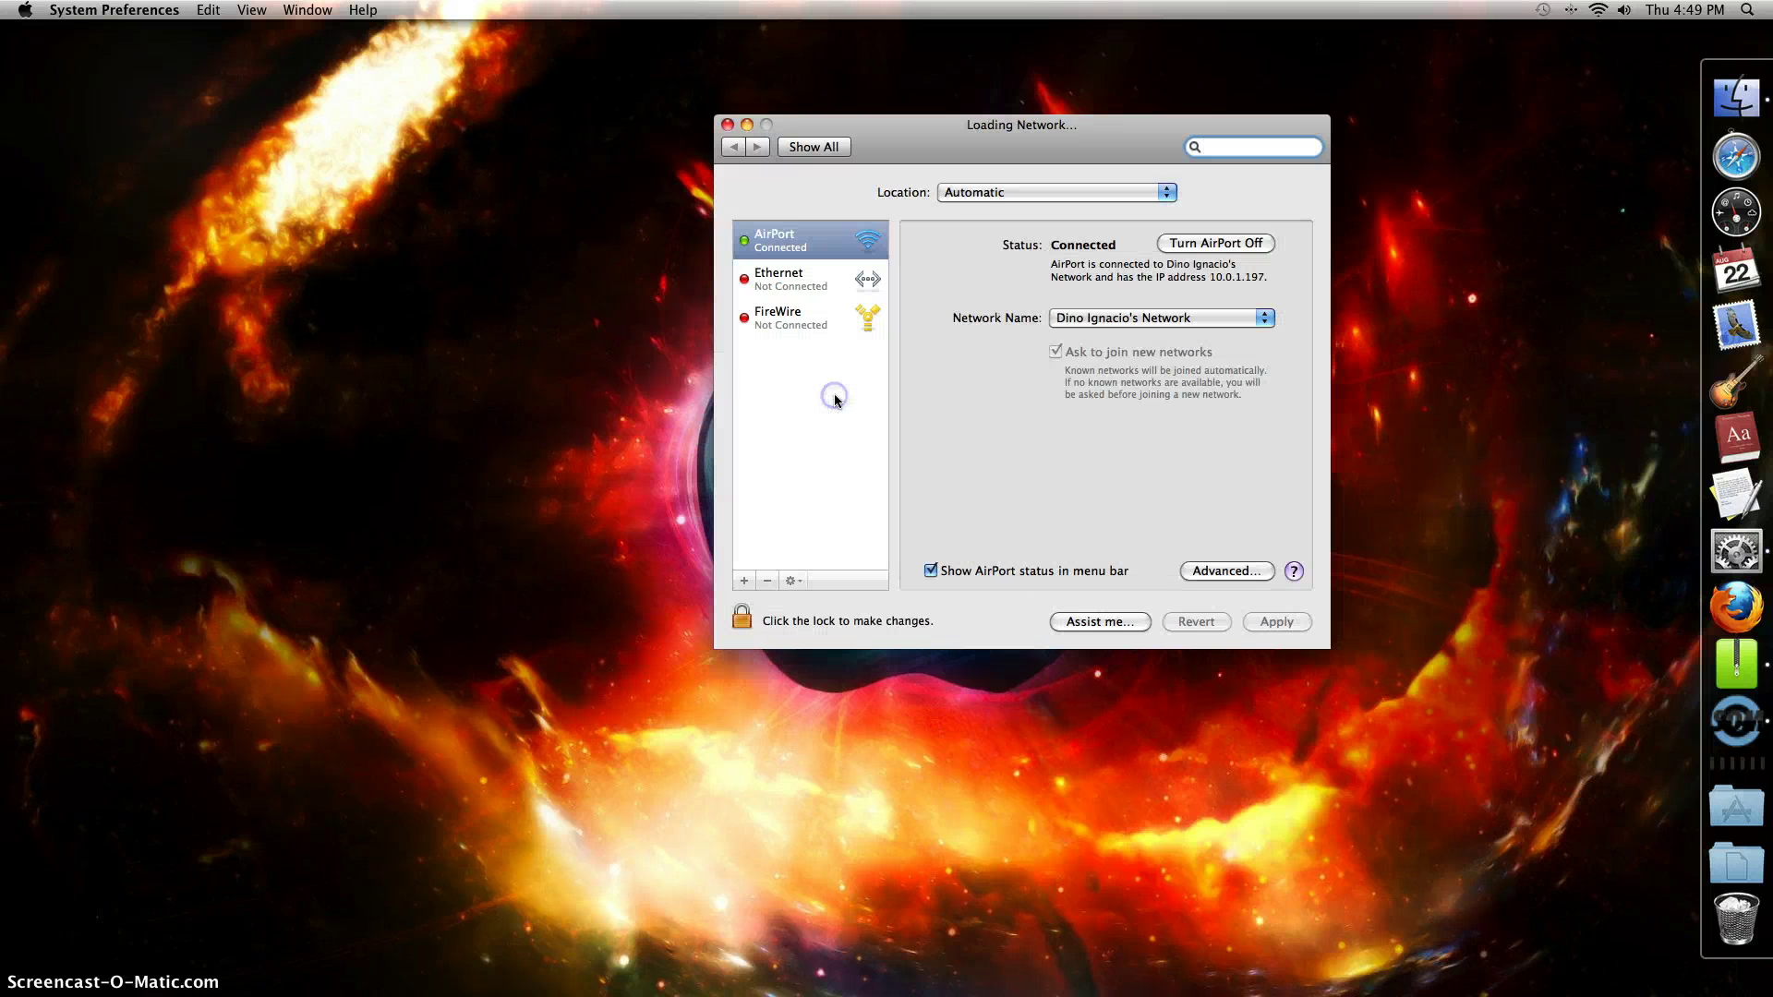
pyautogui.click(733, 149)
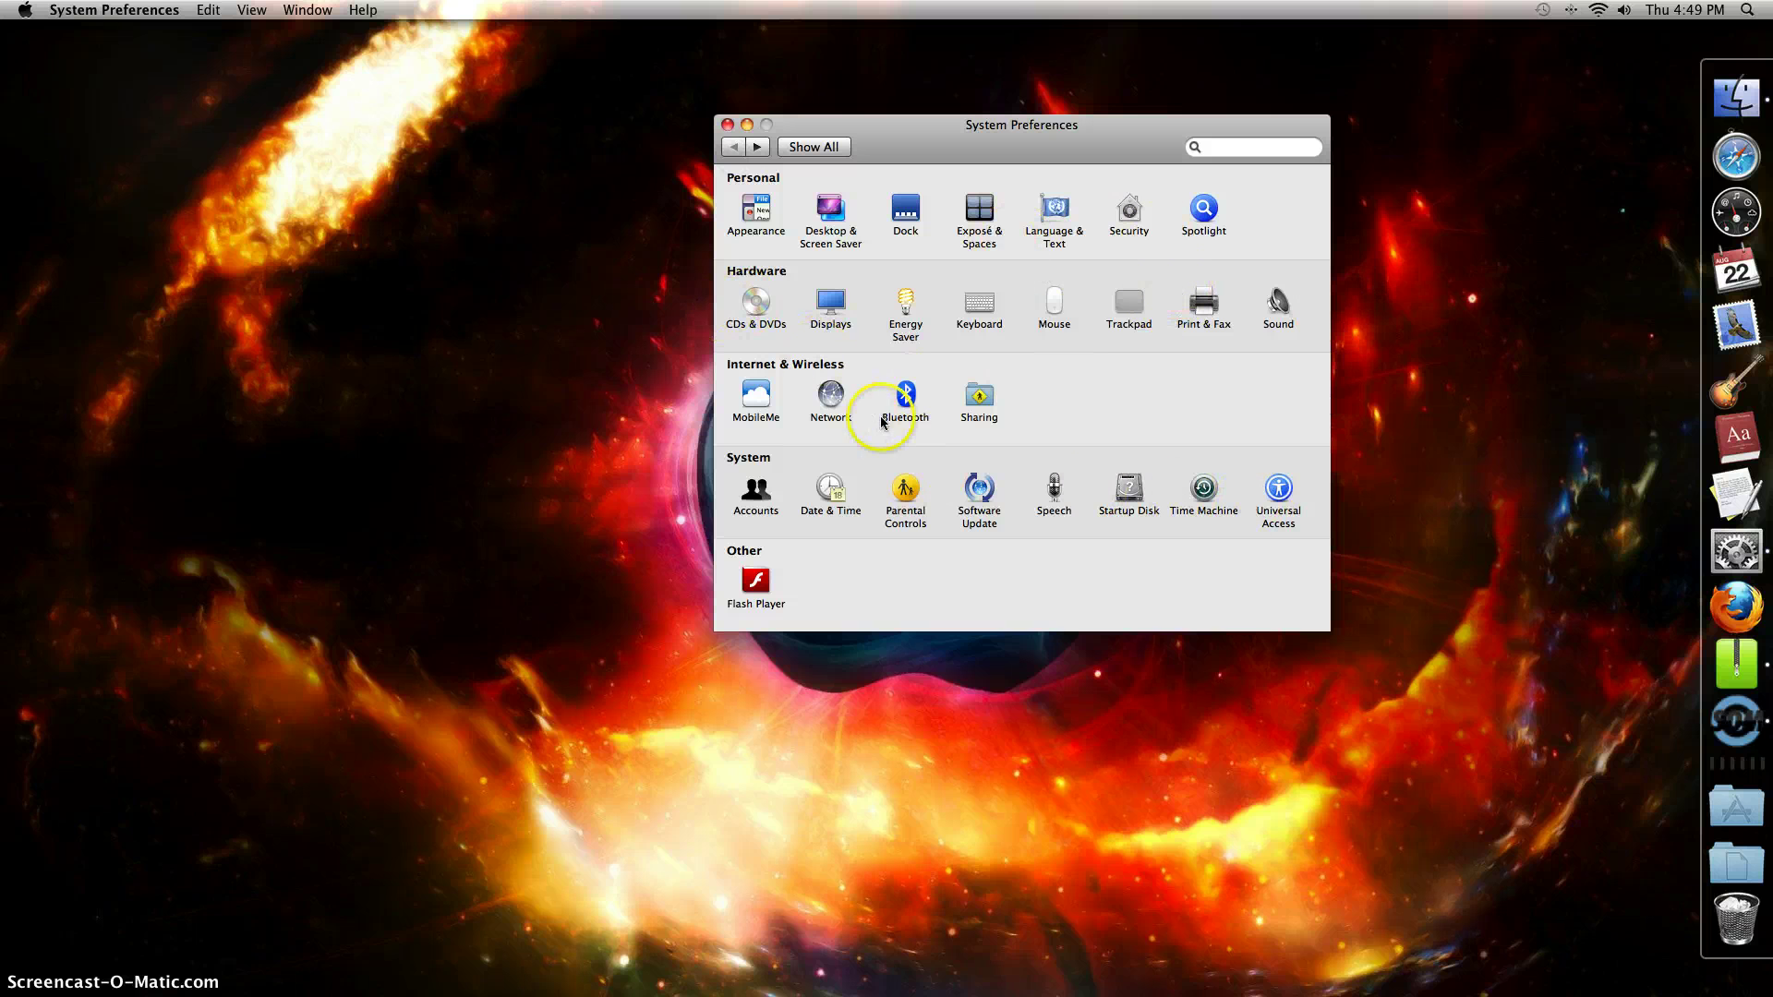
# Step: In Software Update, keep Daily checks and leave automatic downloads as they were
pyautogui.click(981, 499)
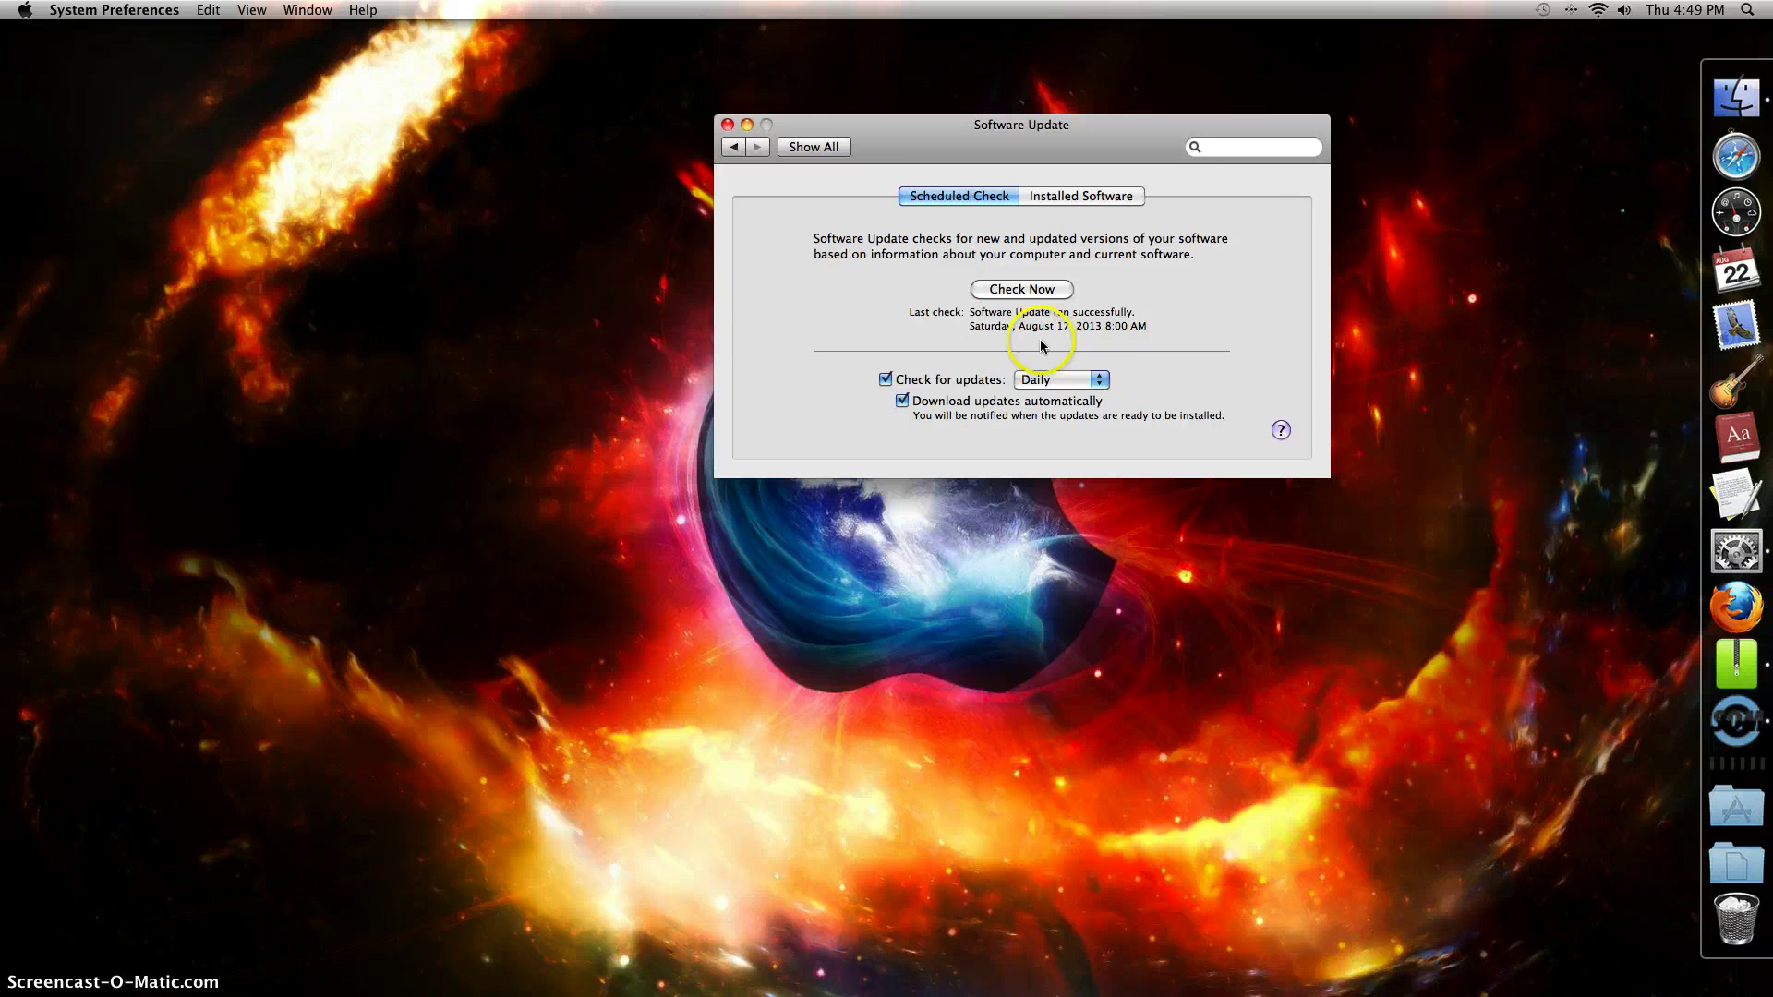
pyautogui.click(1055, 379)
pyautogui.click(1056, 379)
pyautogui.click(901, 399)
pyautogui.click(903, 400)
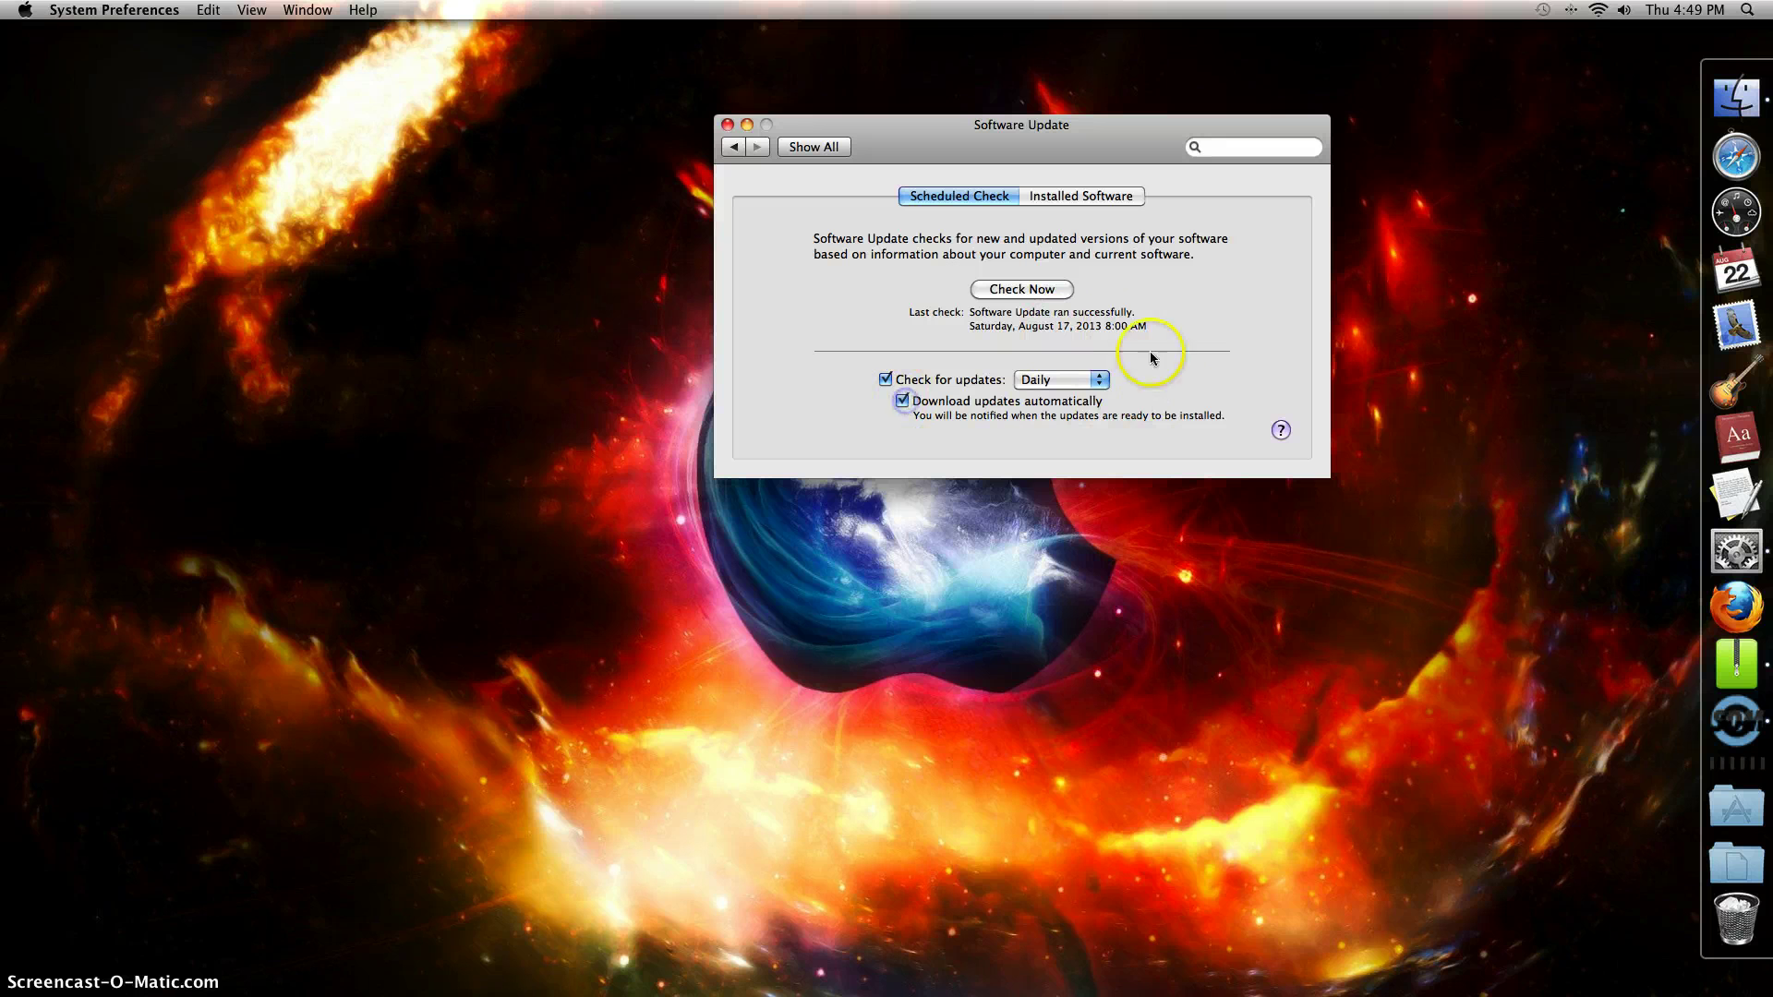
# Step: Scroll the Installed Software list back to 1/22/11's Mac OS X Update Combined 10.6.6
pyautogui.click(1115, 196)
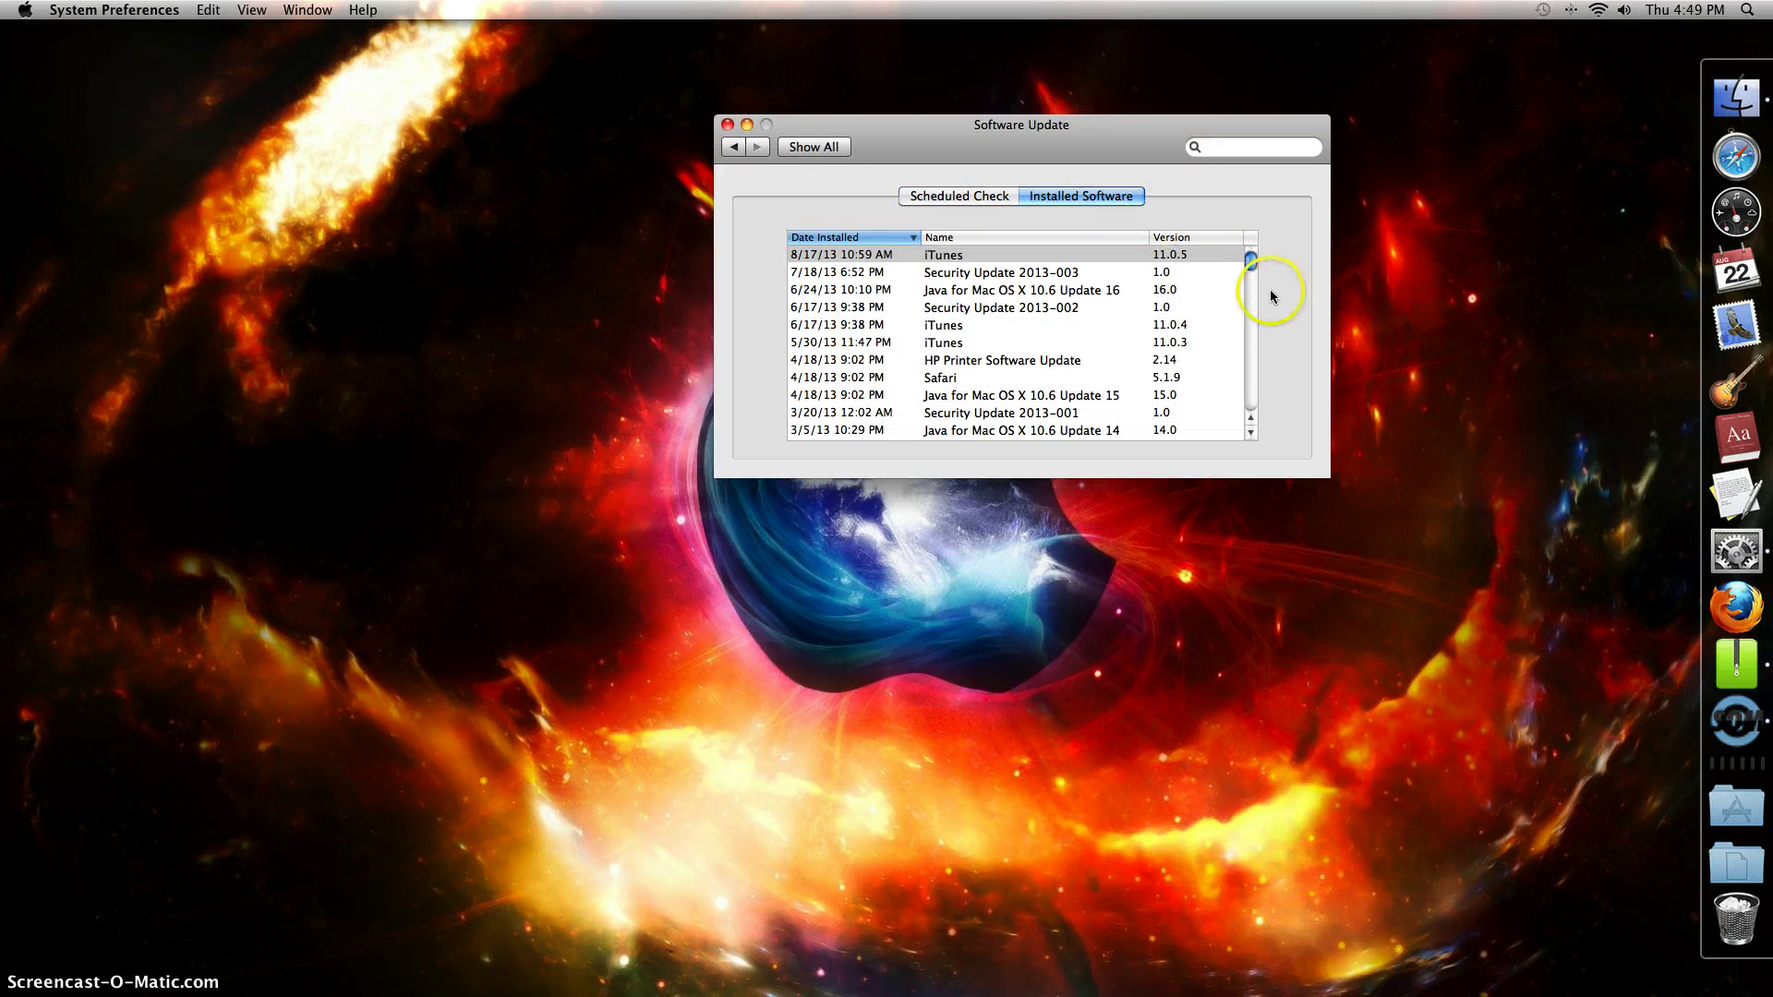
pyautogui.moveTo(1254, 261); pyautogui.dragTo(1252, 400)
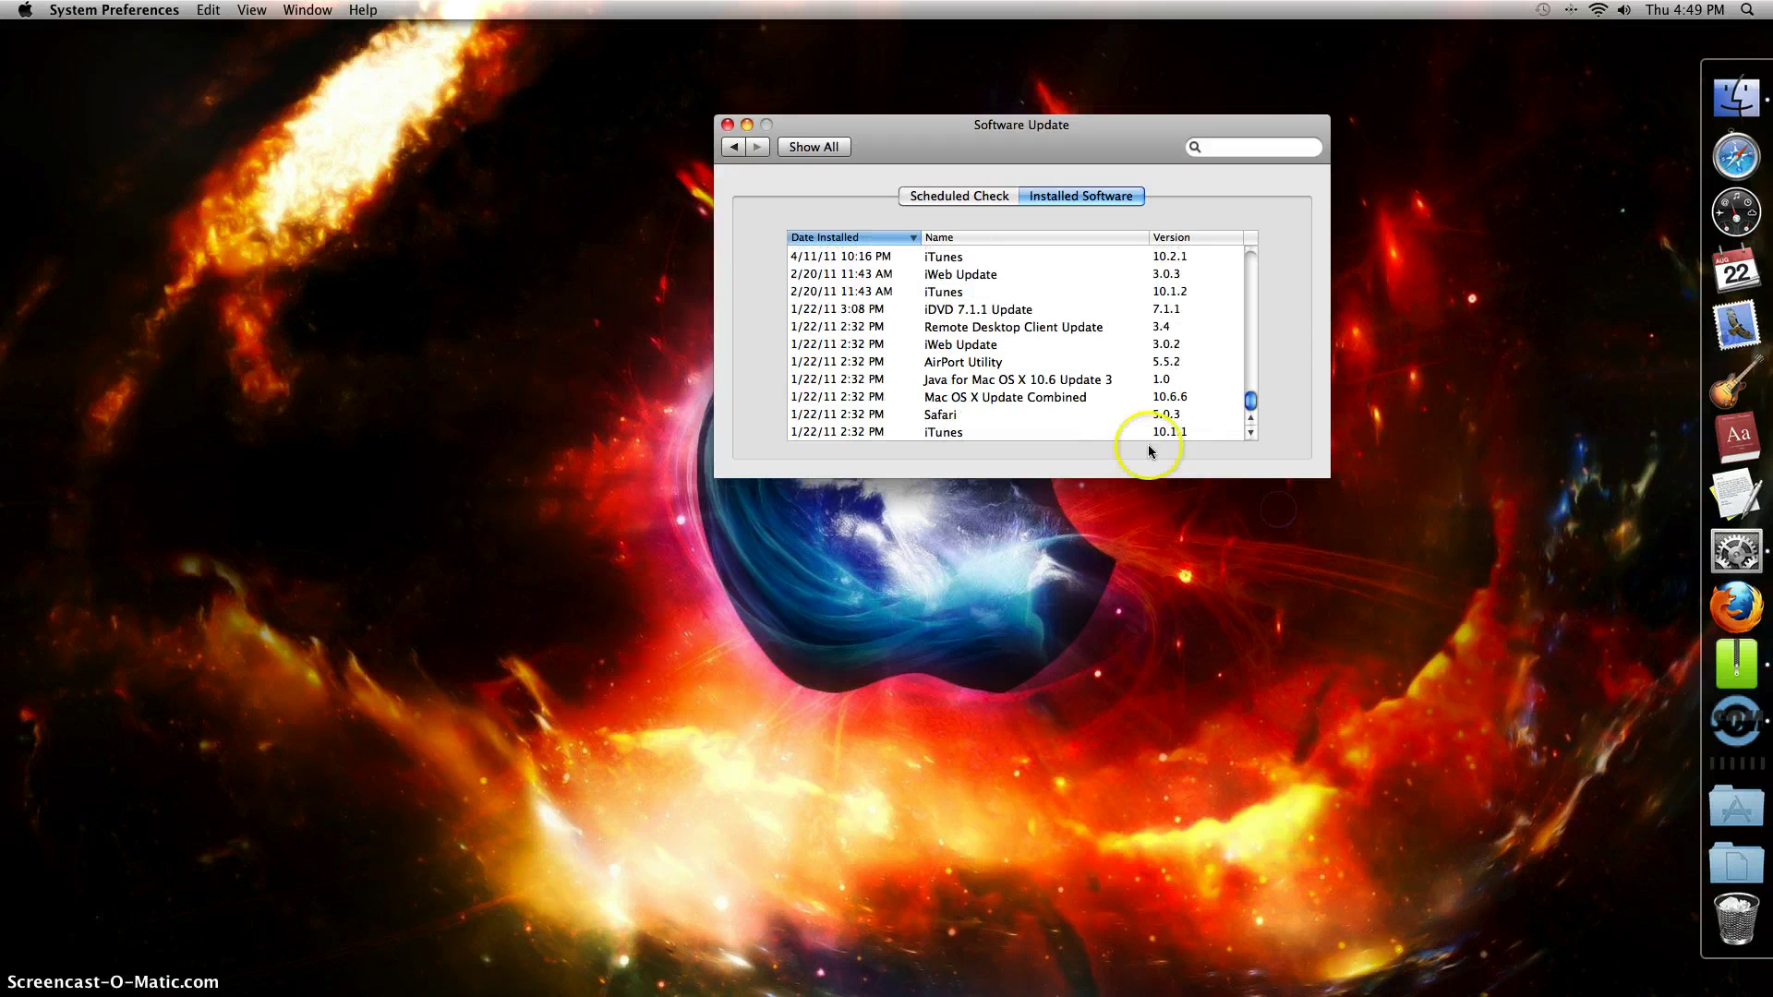
pyautogui.scroll(5, 1122, 411)
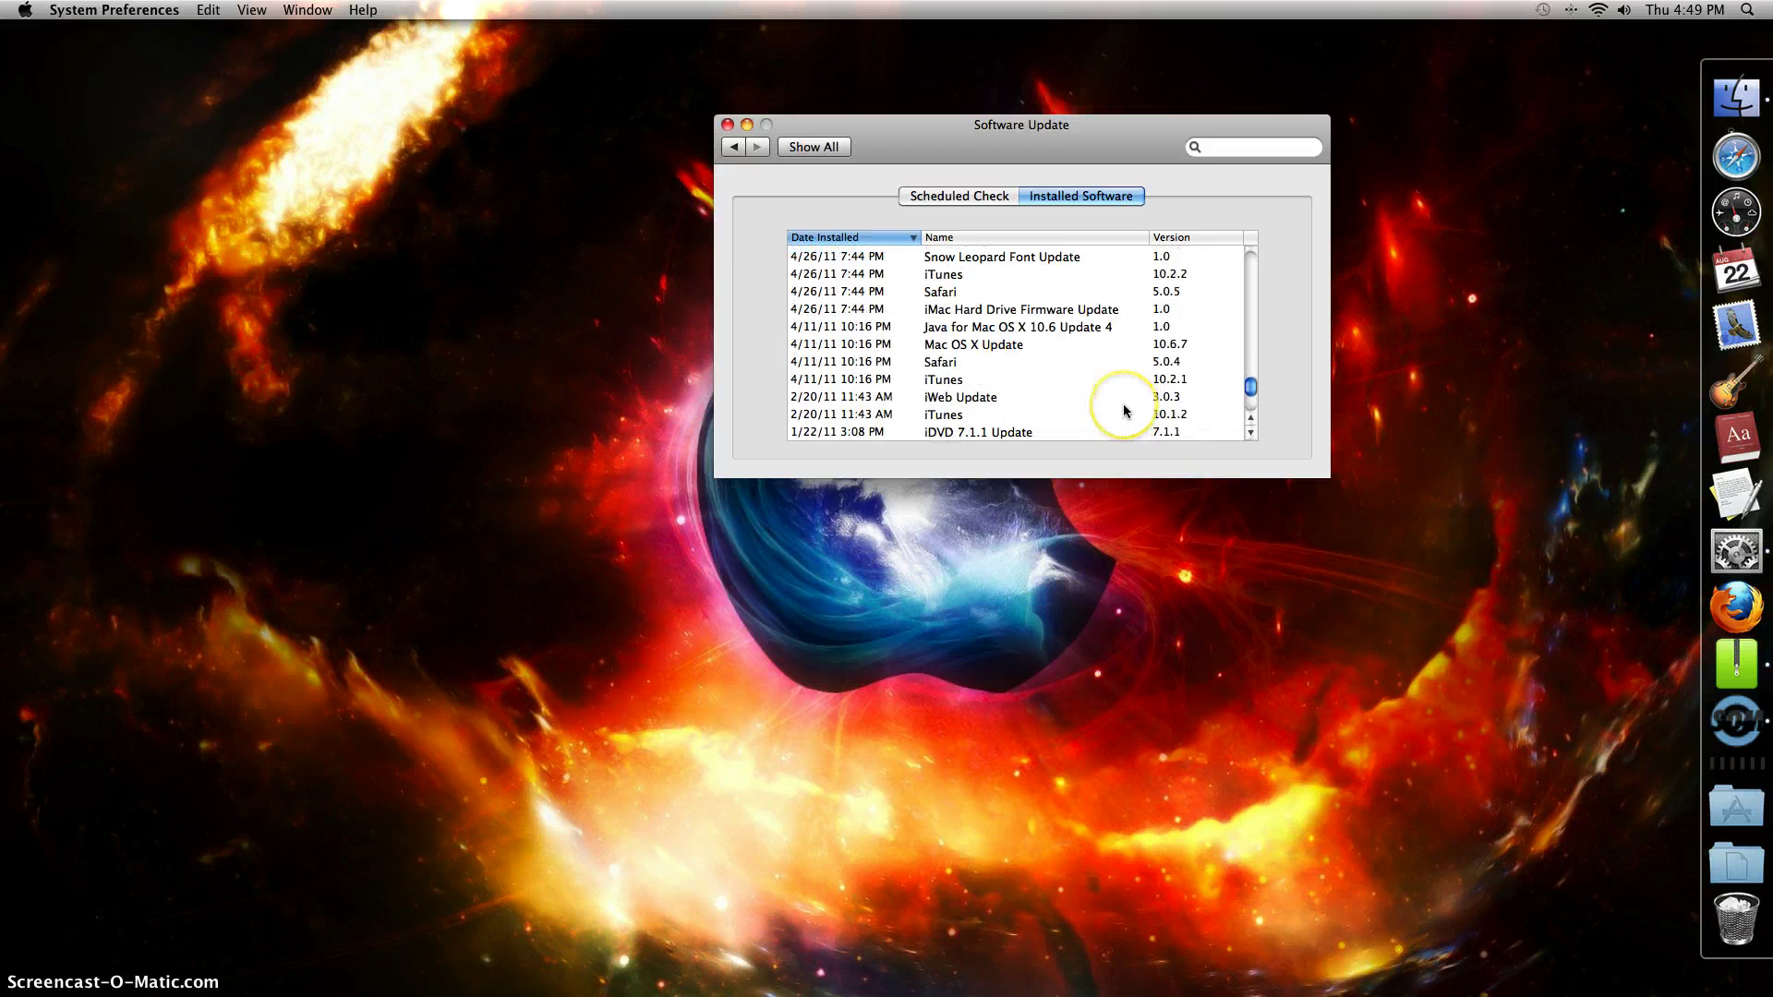
pyautogui.scroll(10, 1121, 411)
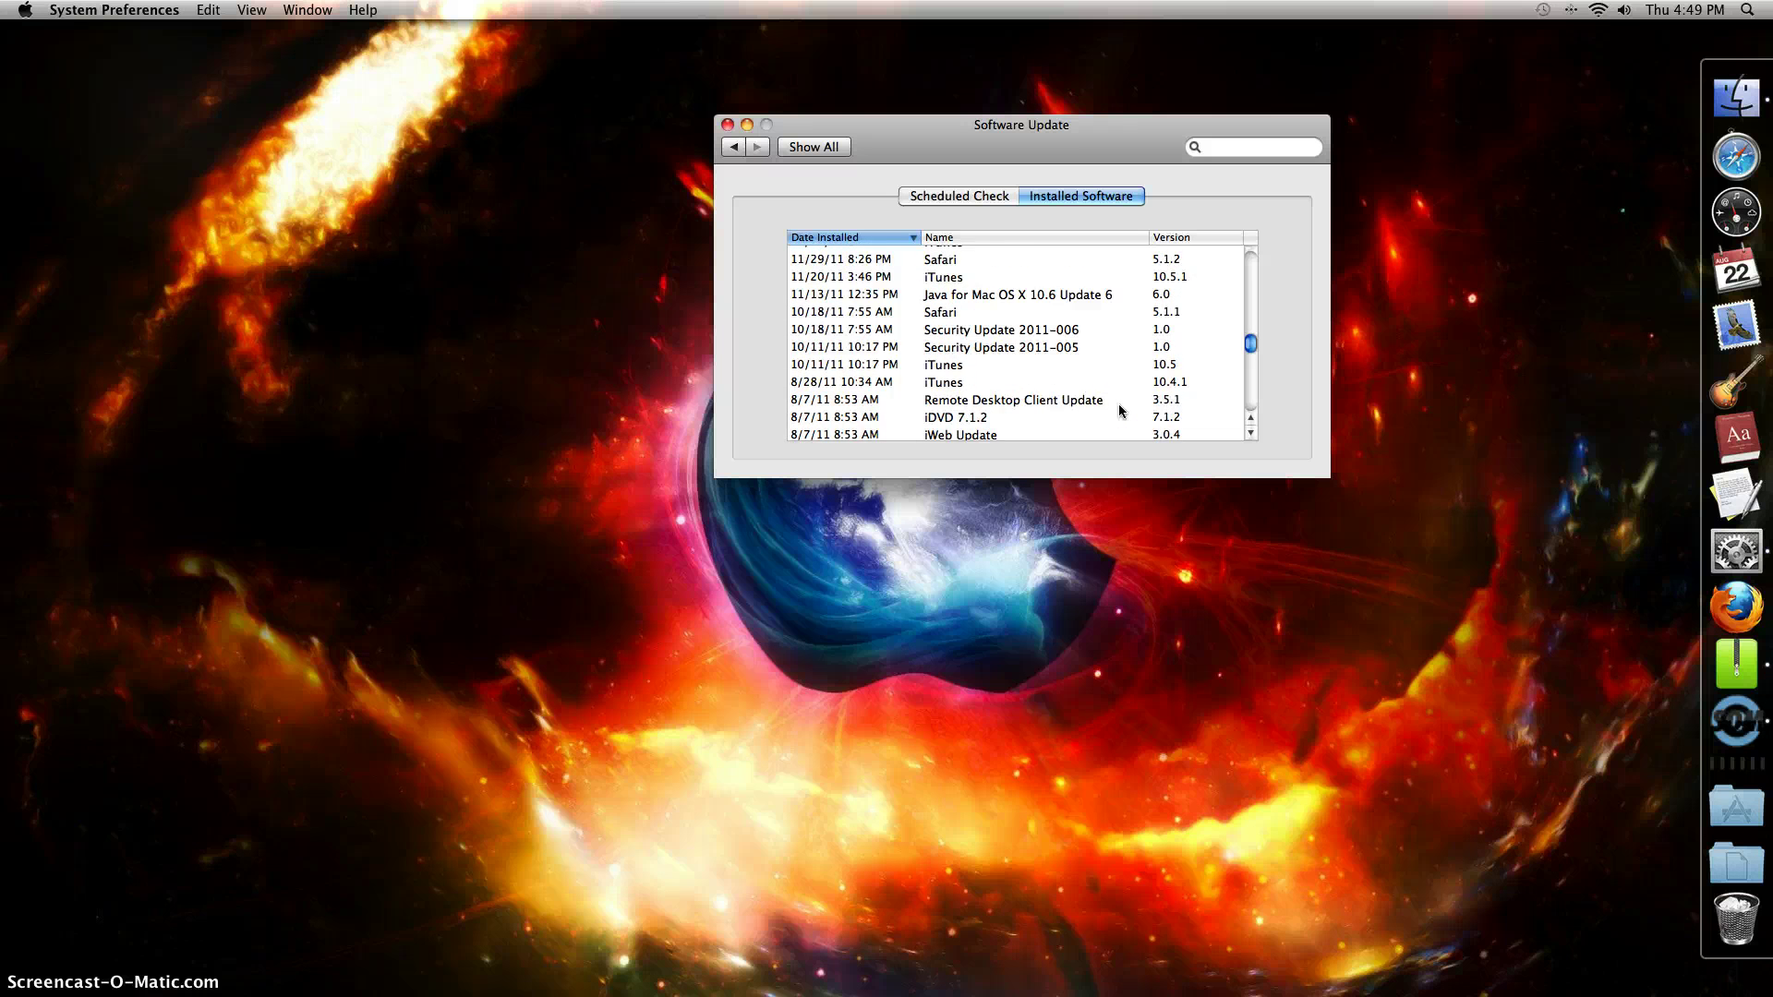
pyautogui.scroll(10, 1120, 411)
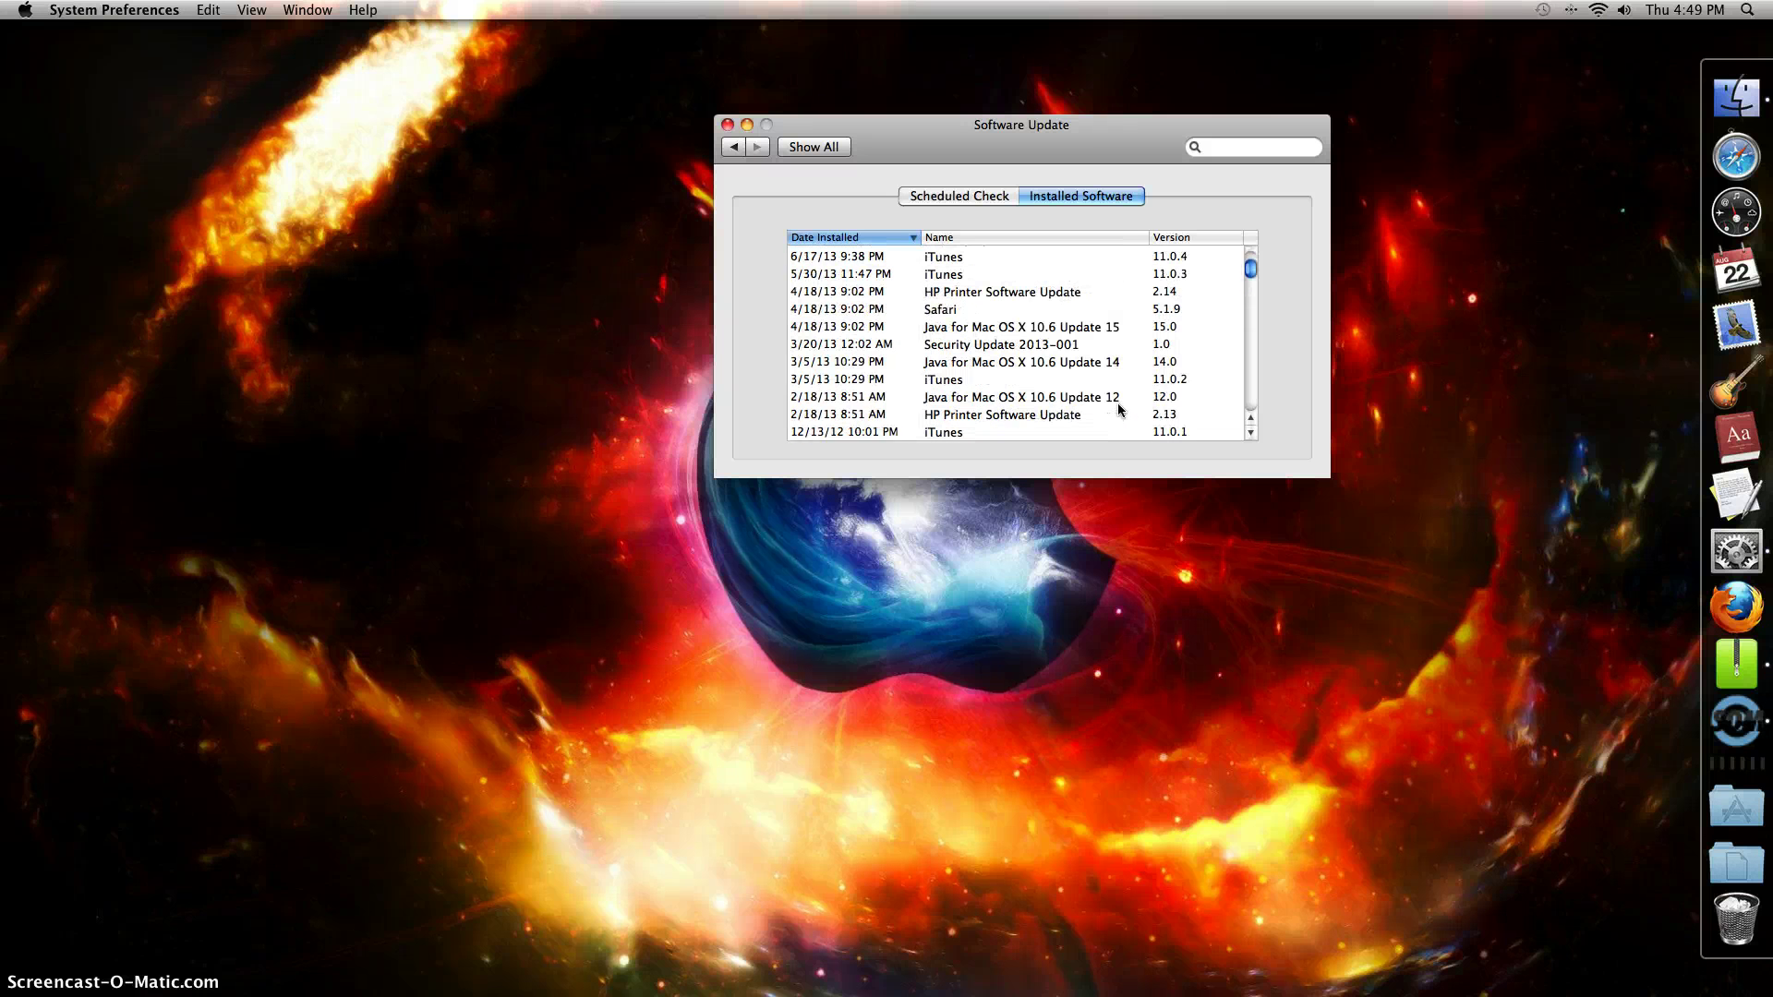
pyautogui.scroll(-10, 1118, 401)
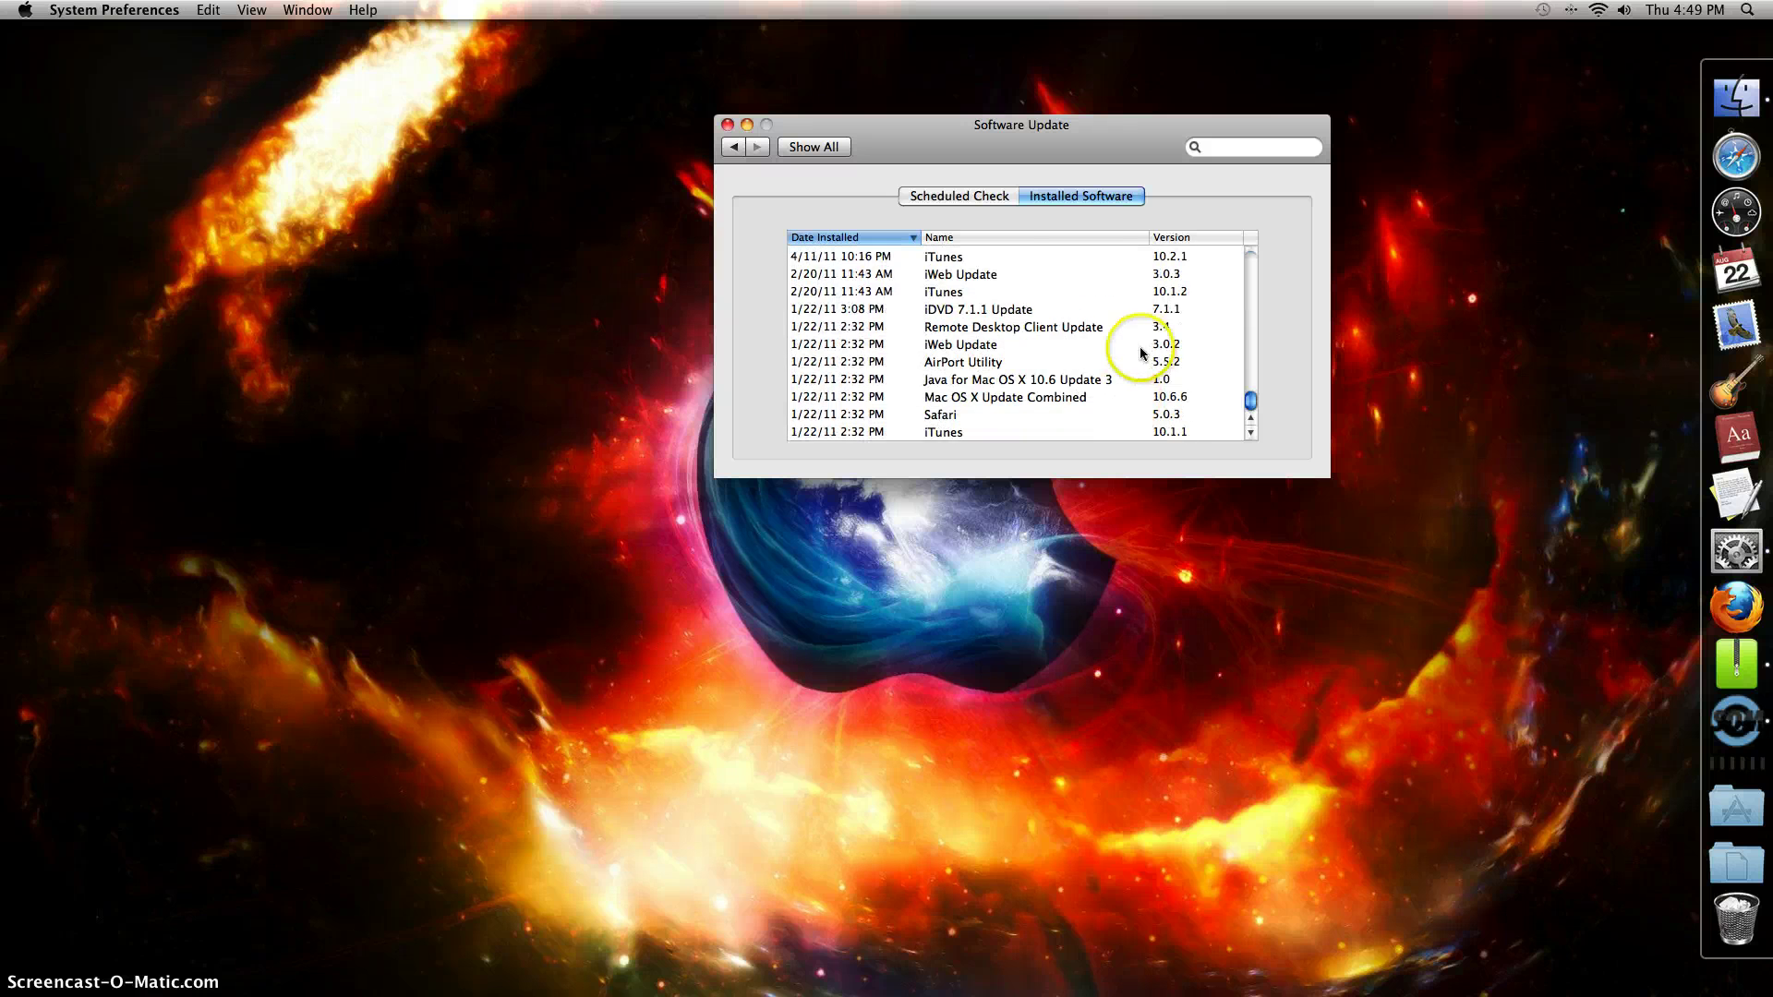
pyautogui.scroll(-10, 1135, 372)
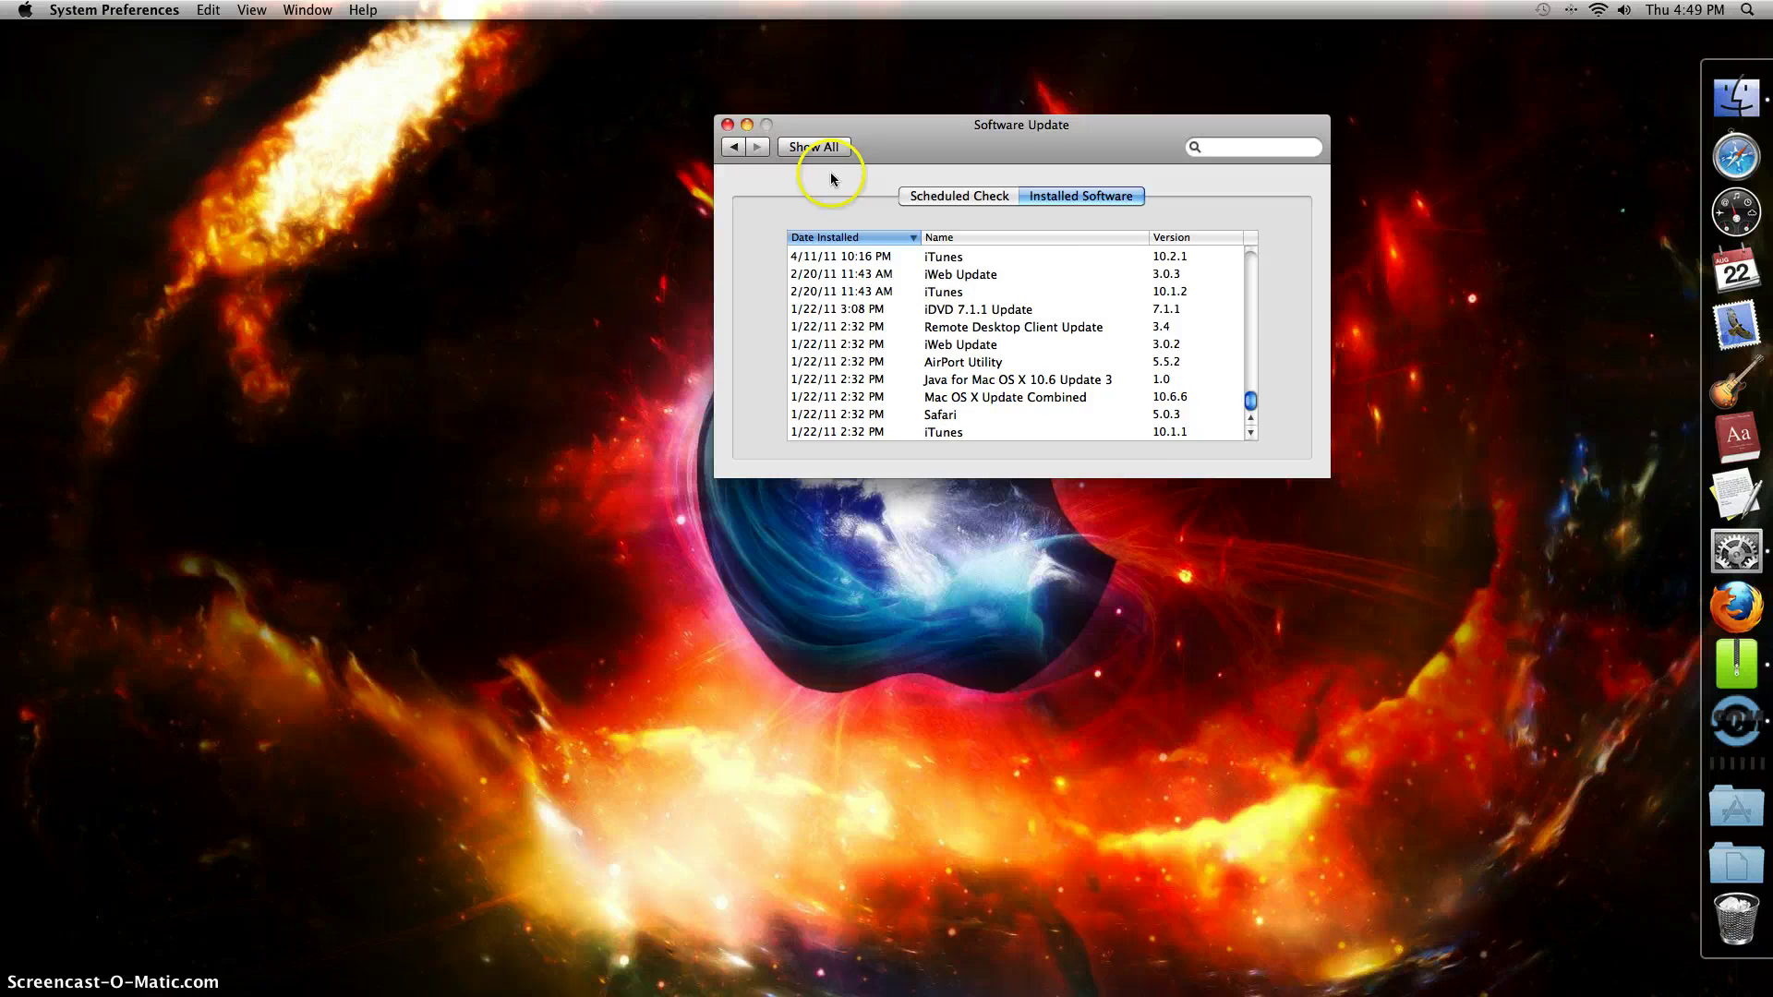
# Step: Set the Displays resolution to 1920 × 1080 and return to the preferences overview
pyautogui.click(728, 146)
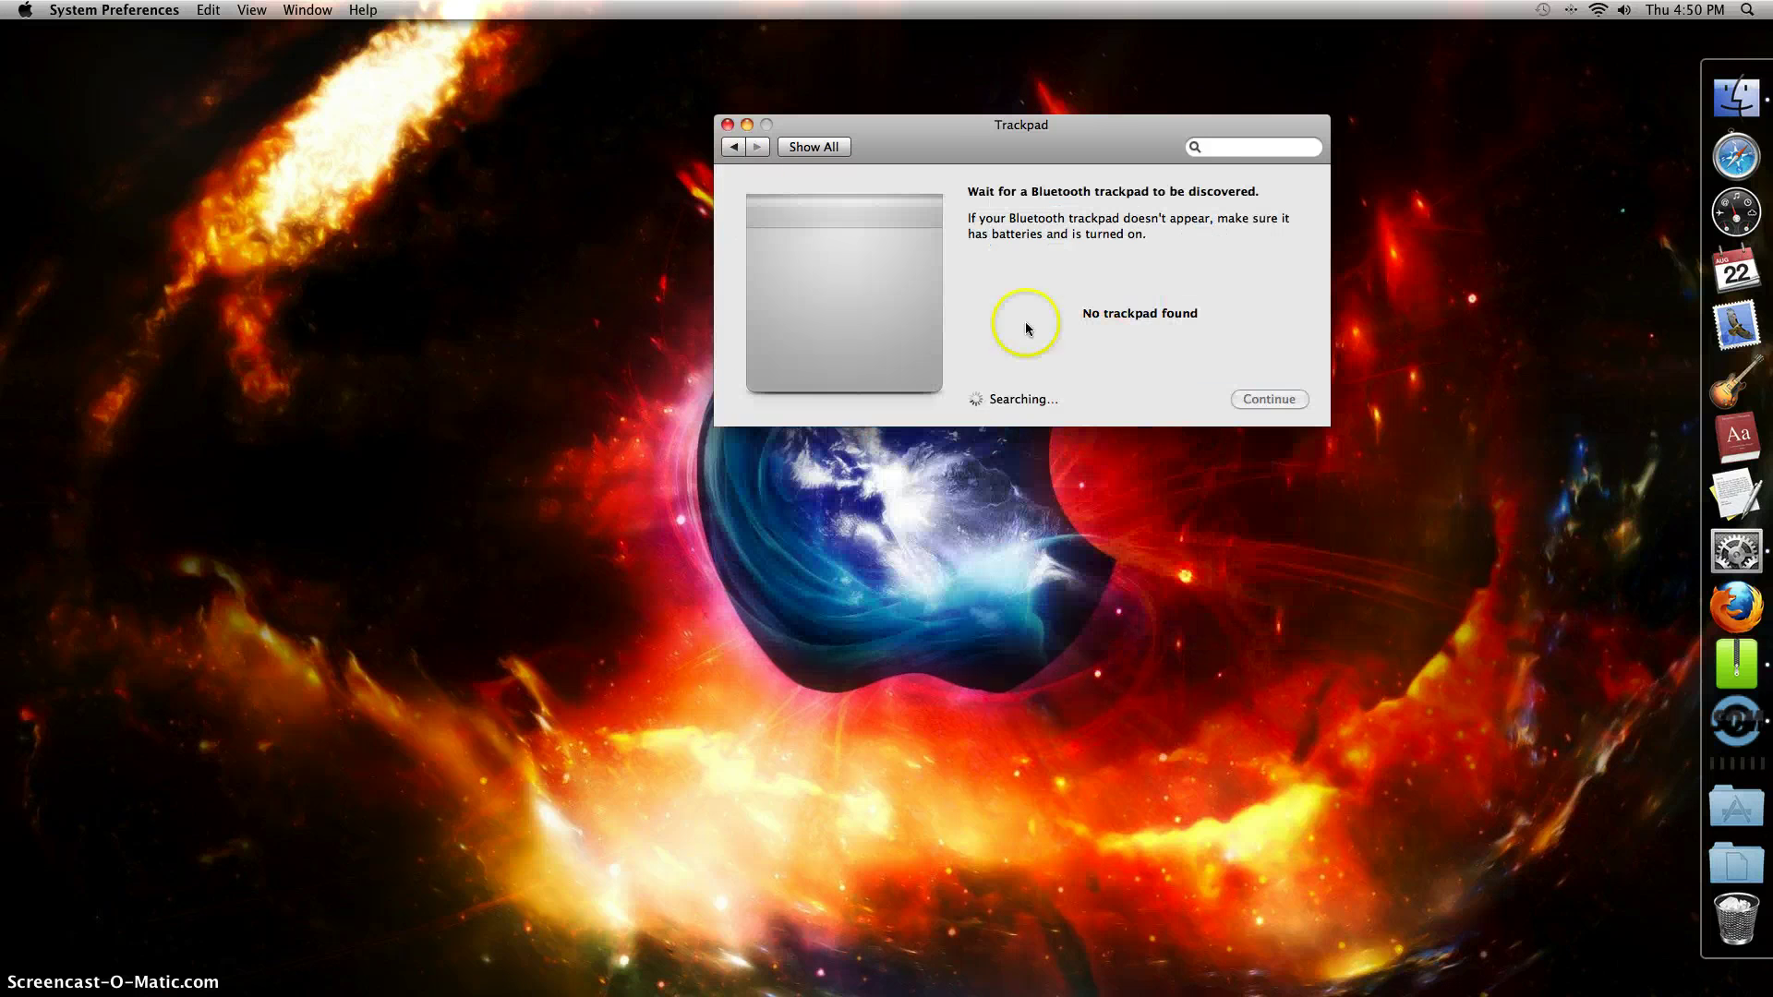
pyautogui.click(742, 147)
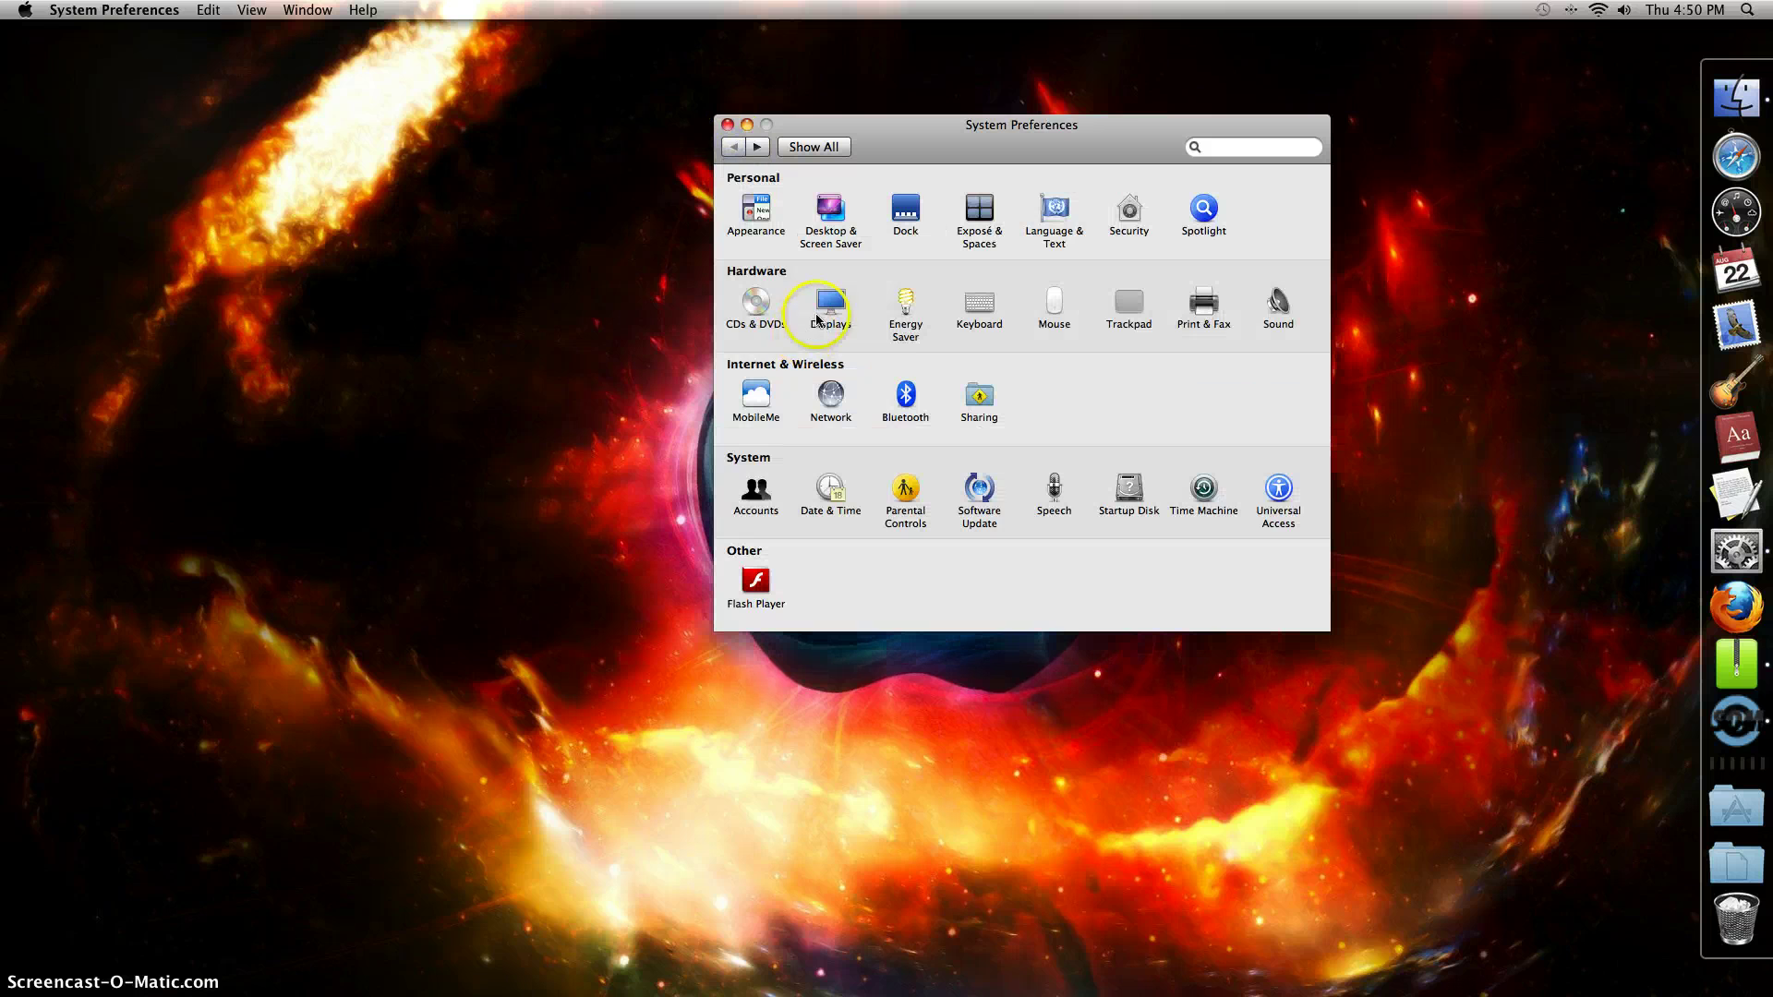
pyautogui.click(820, 312)
pyautogui.click(852, 291)
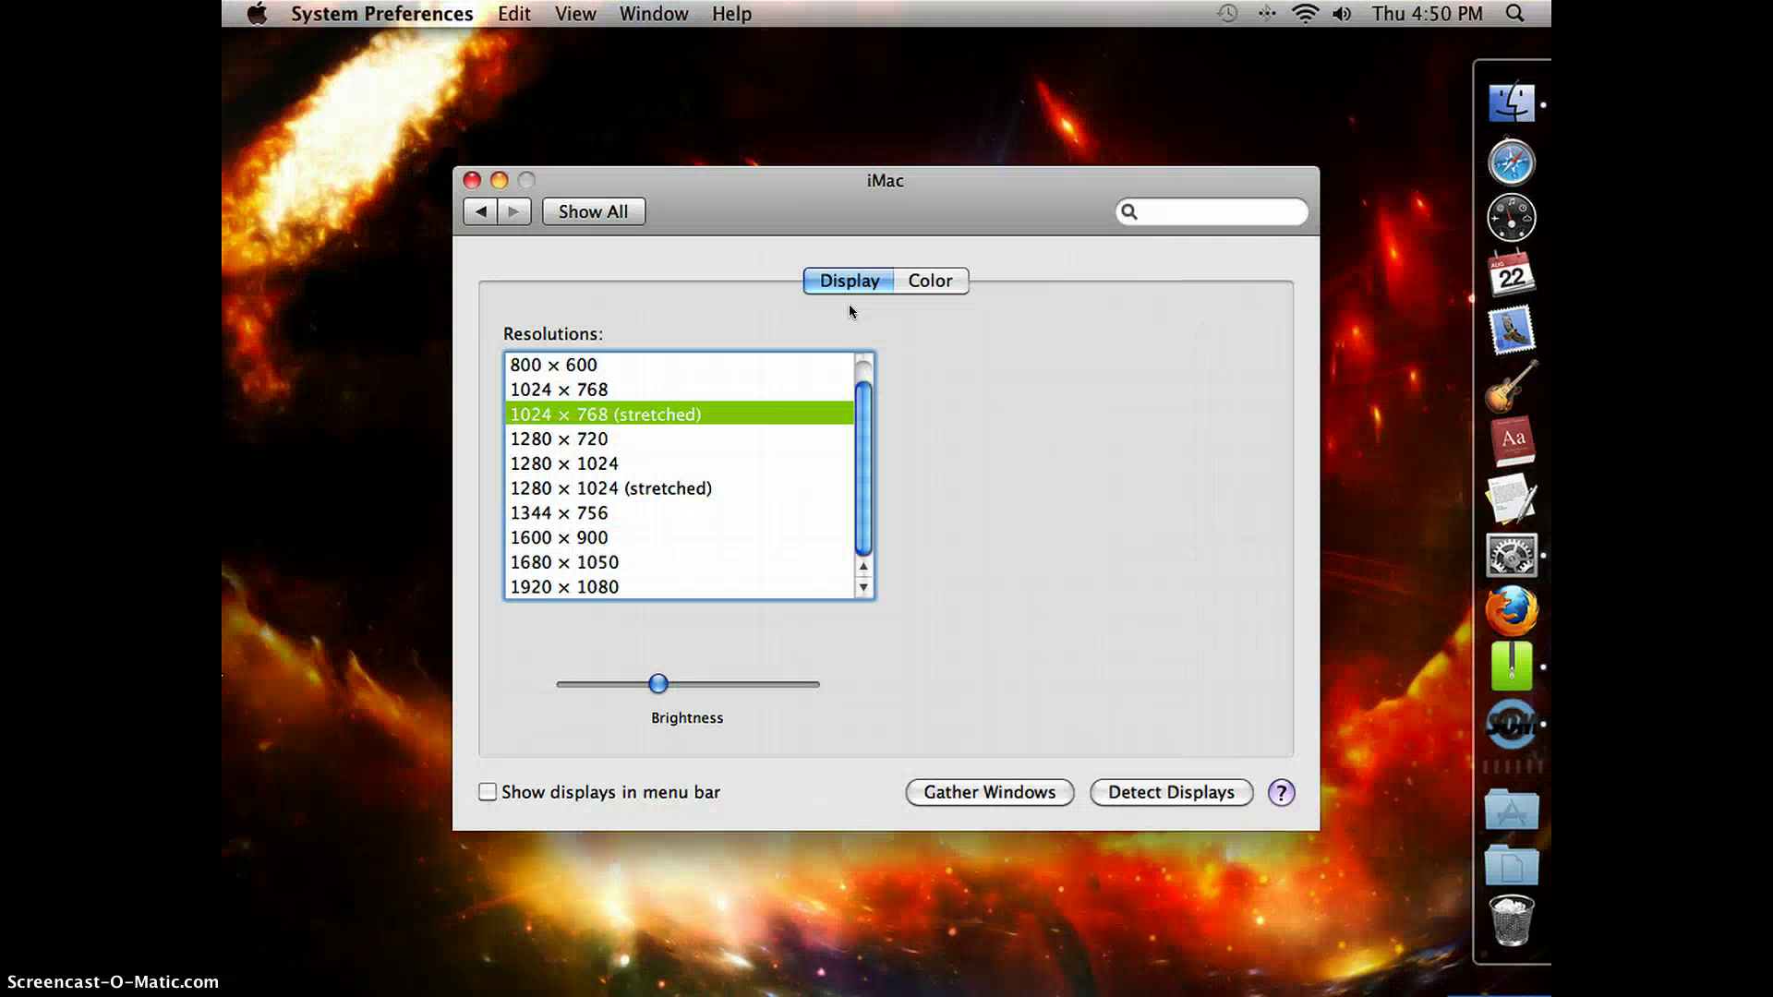
pyautogui.click(629, 582)
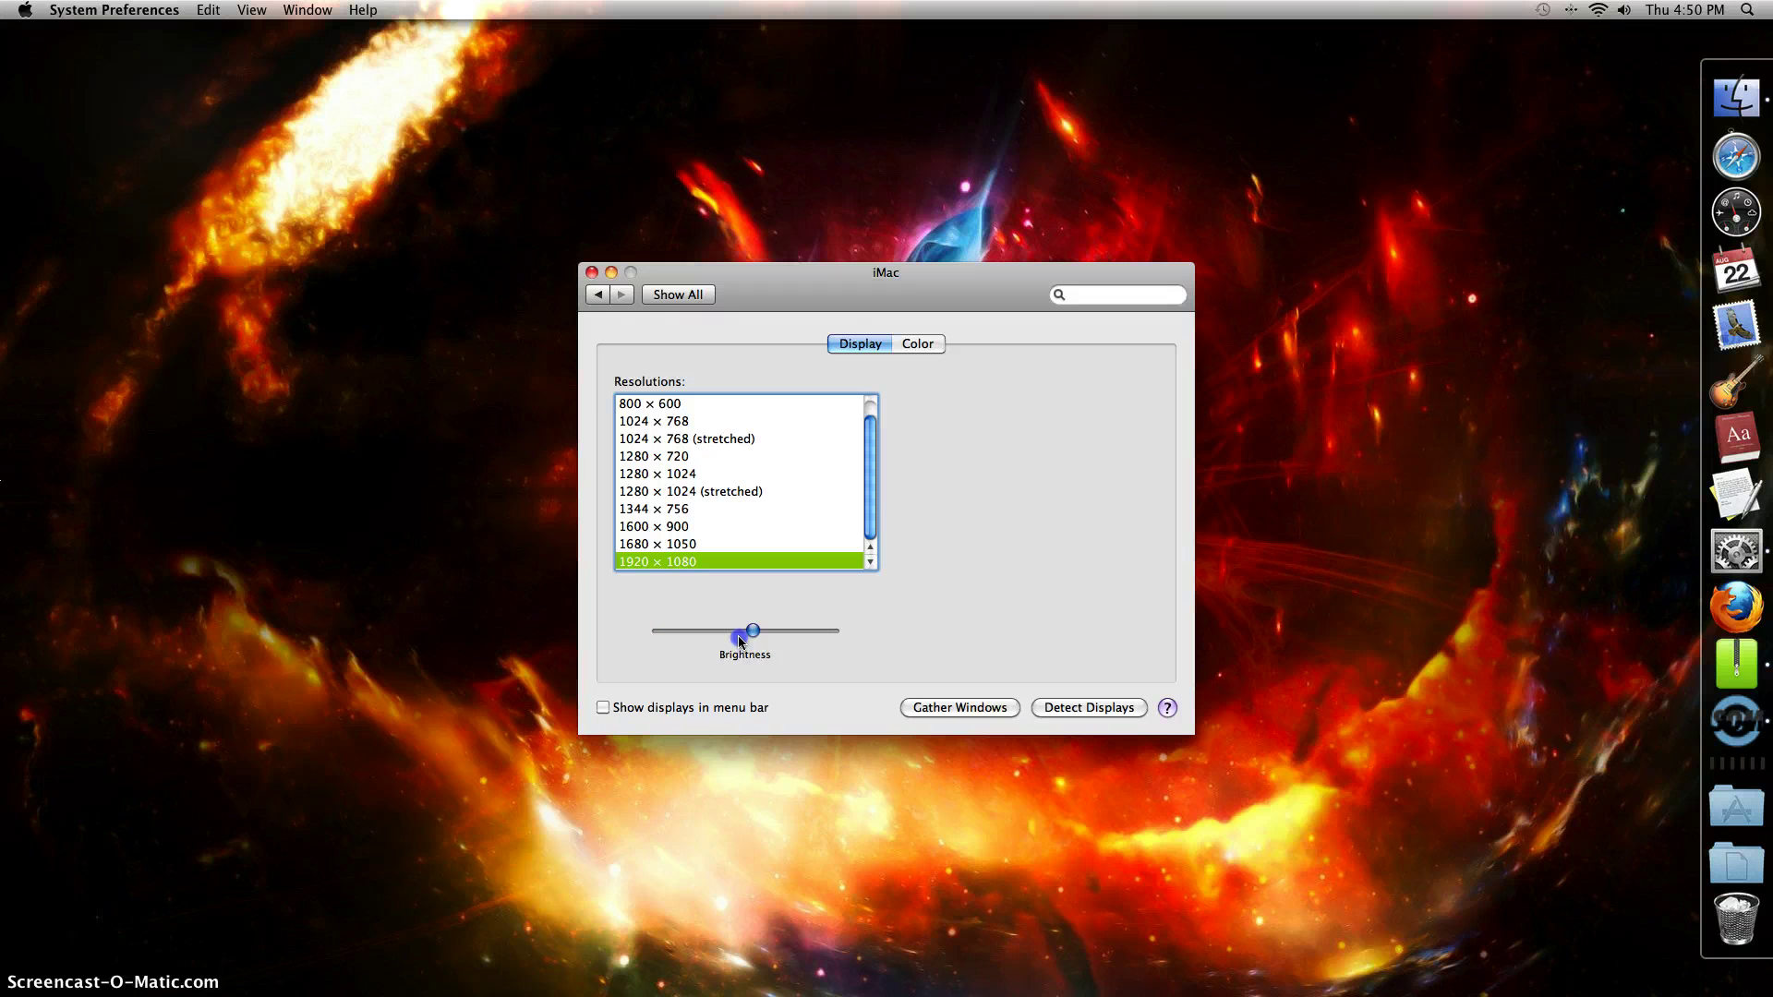
pyautogui.click(597, 294)
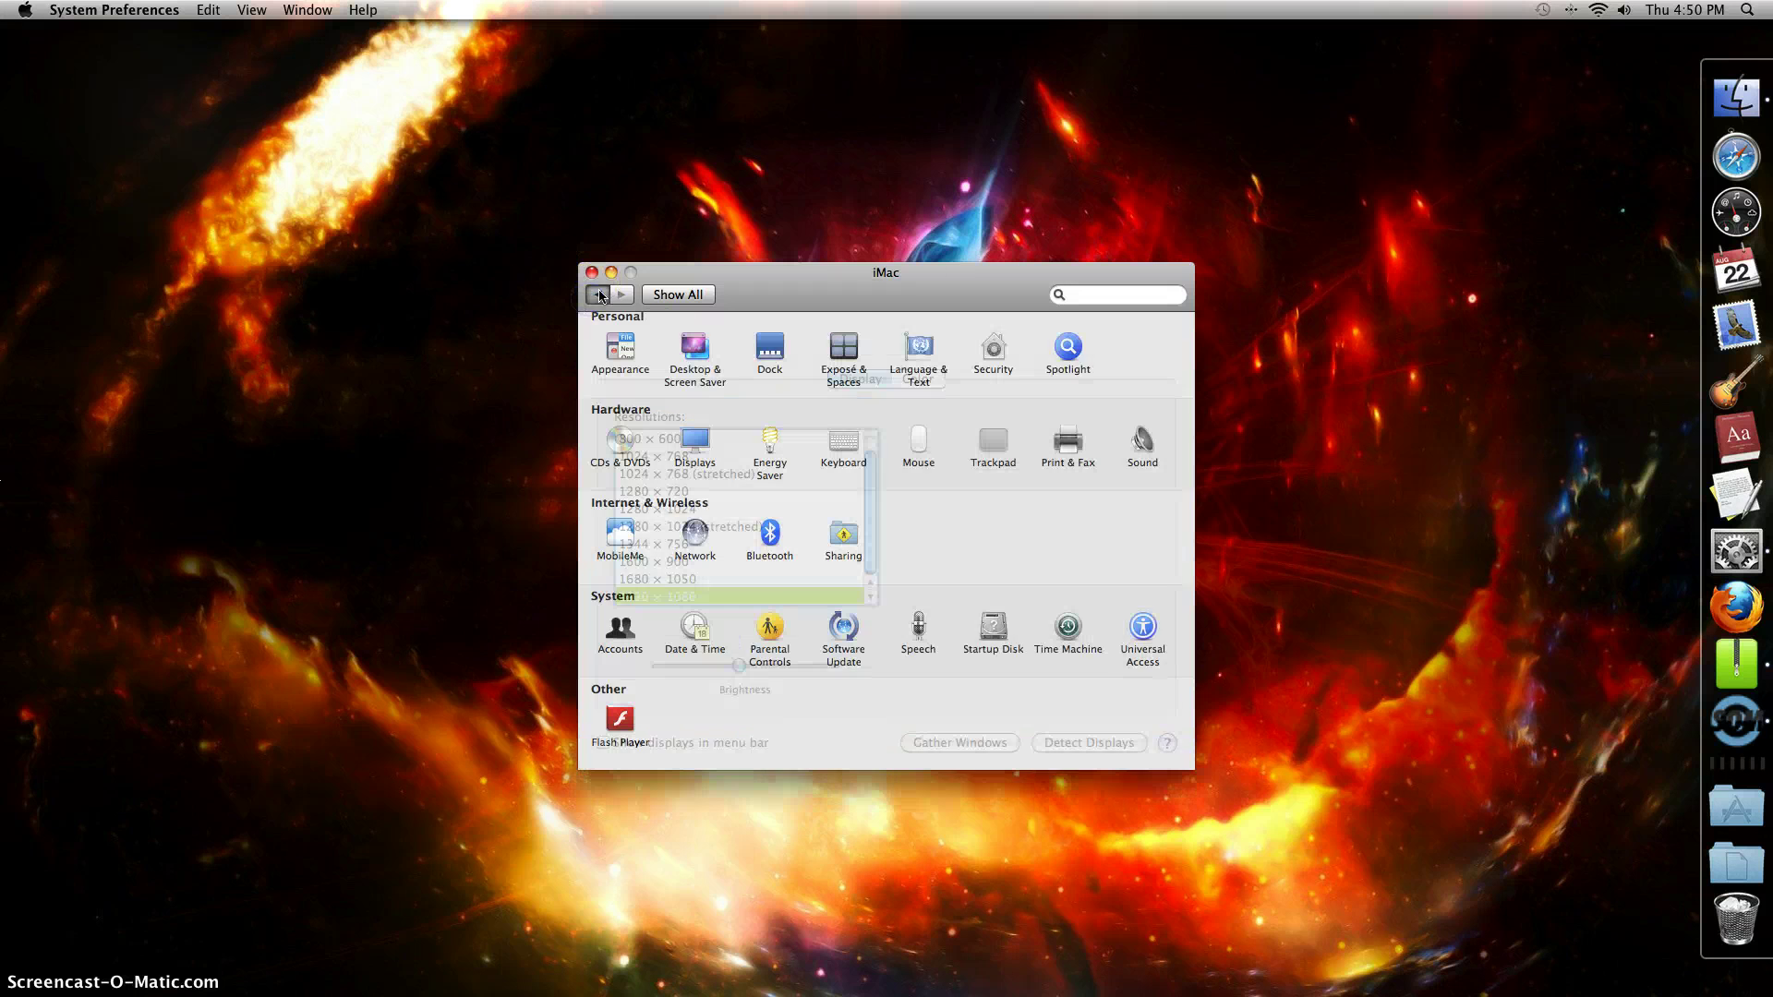
pyautogui.click(783, 434)
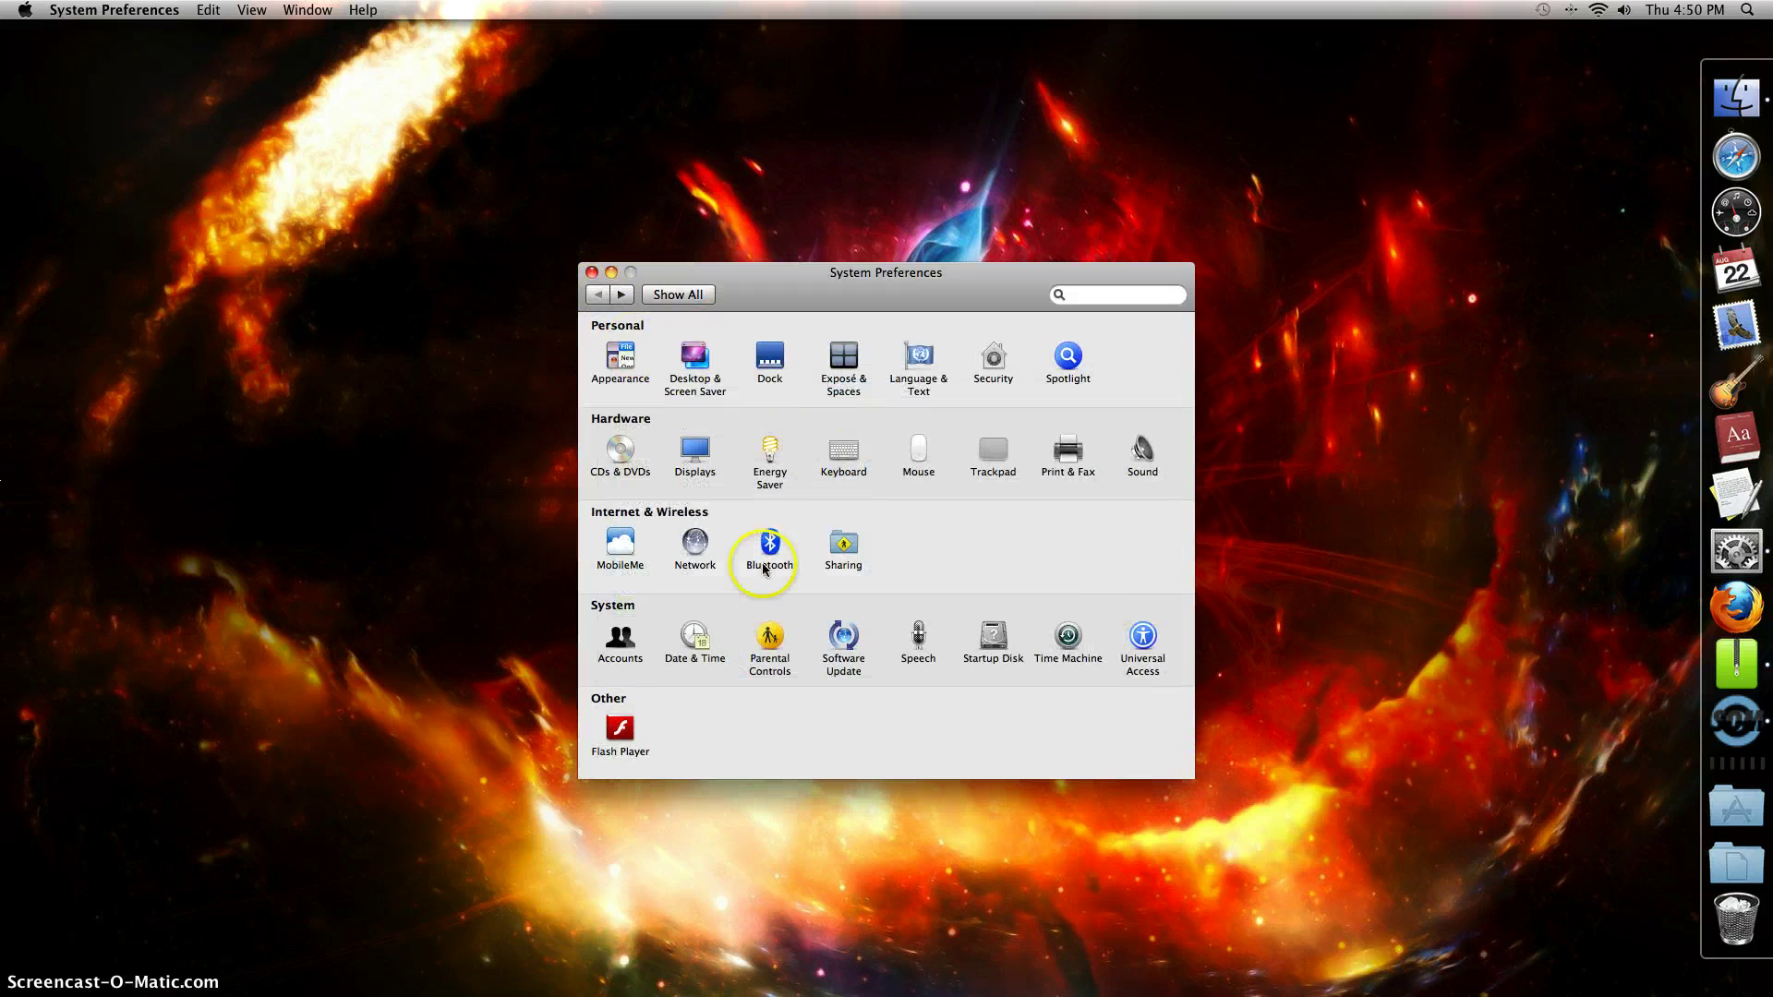
# Step: Close the preferences window and quit System Profiler from its Dock menu
pyautogui.click(592, 276)
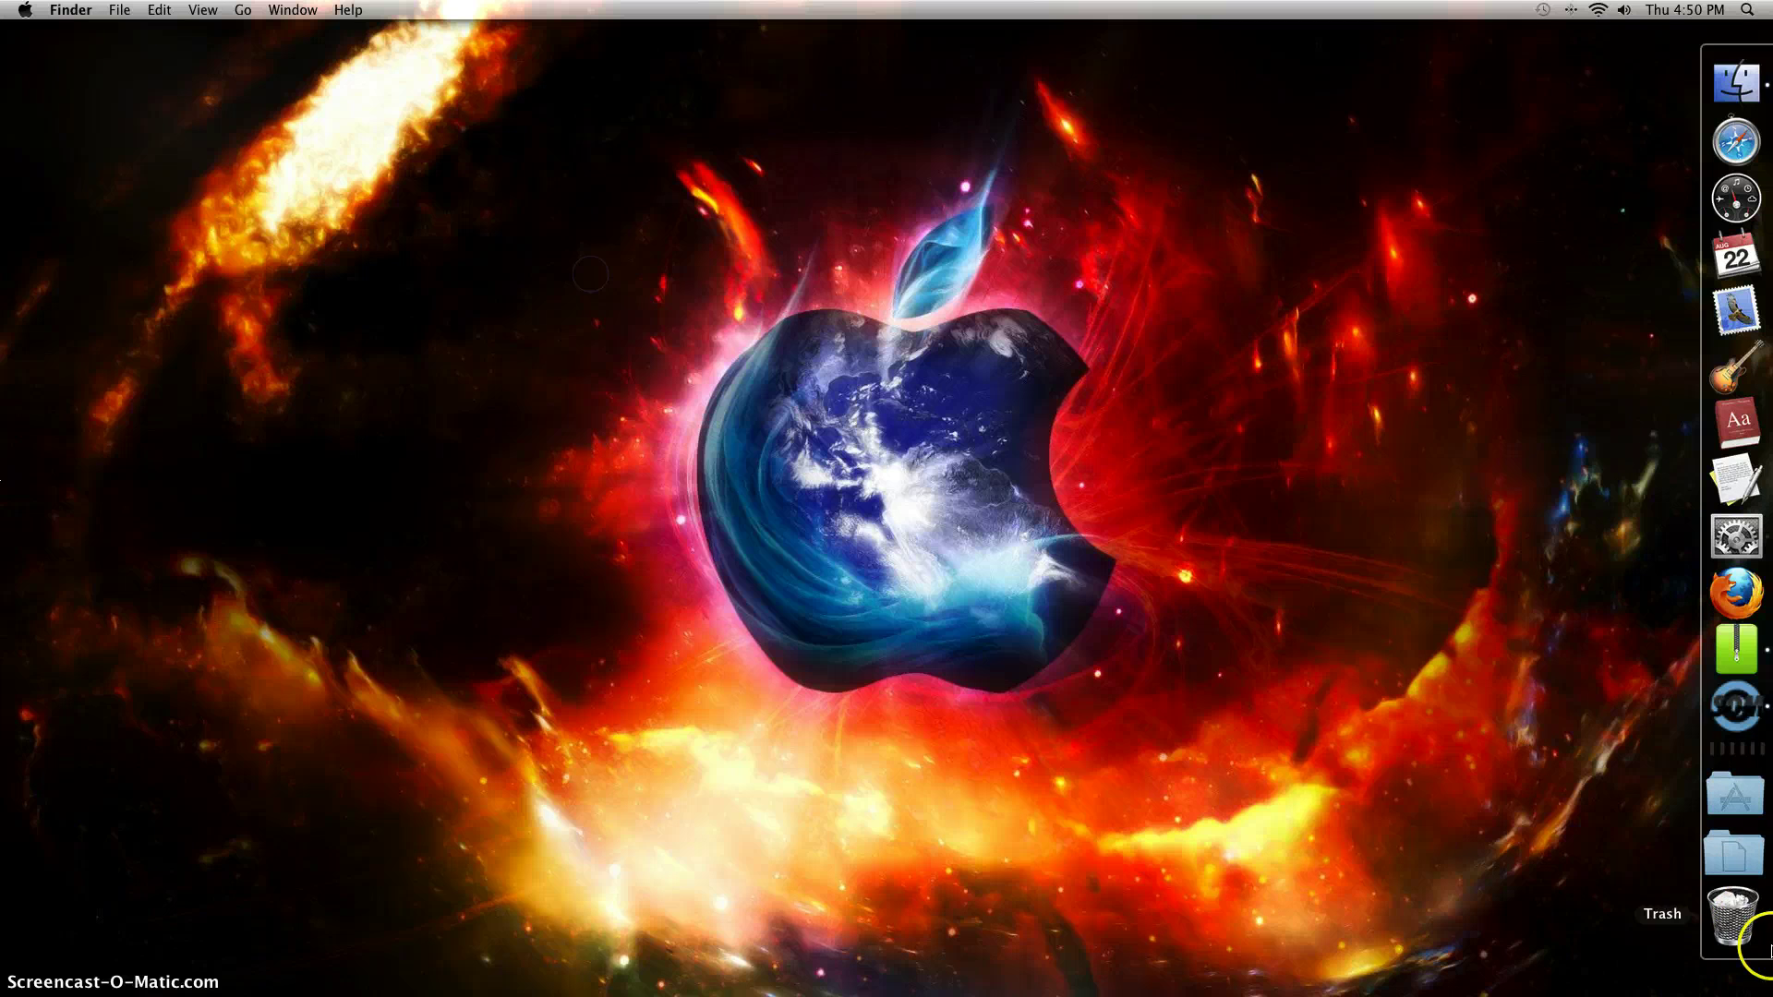
pyautogui.click(1737, 808)
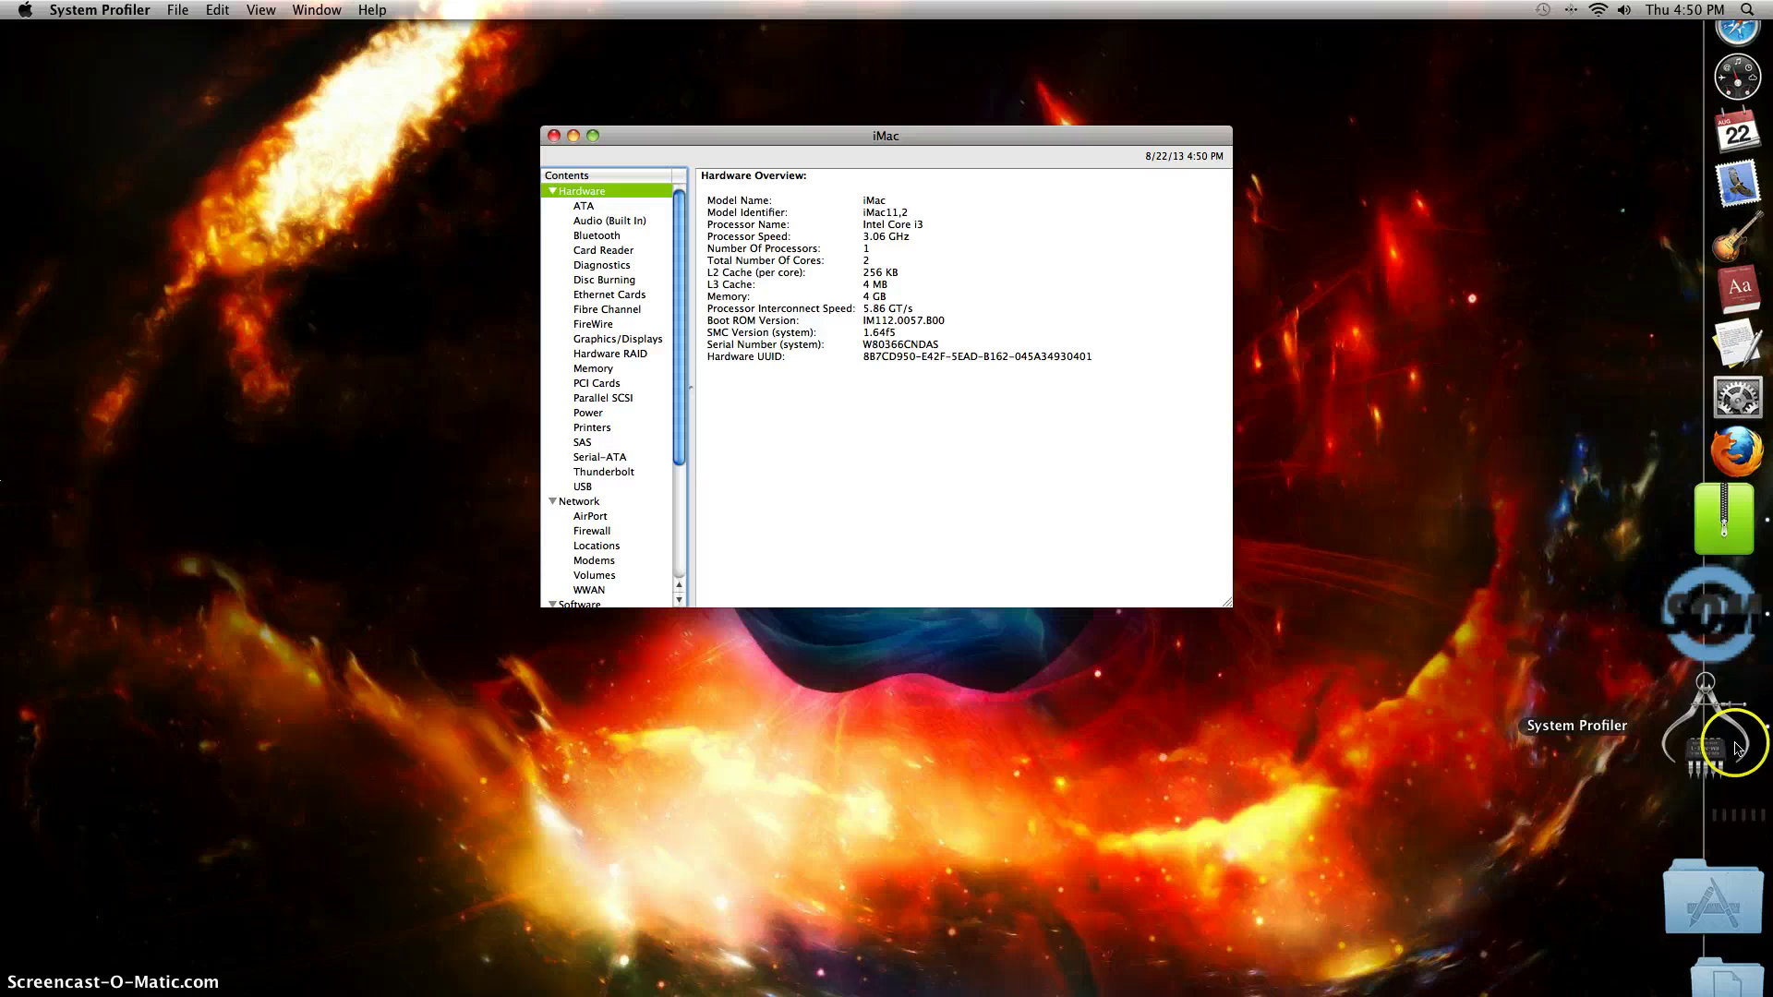
pyautogui.click(554, 136)
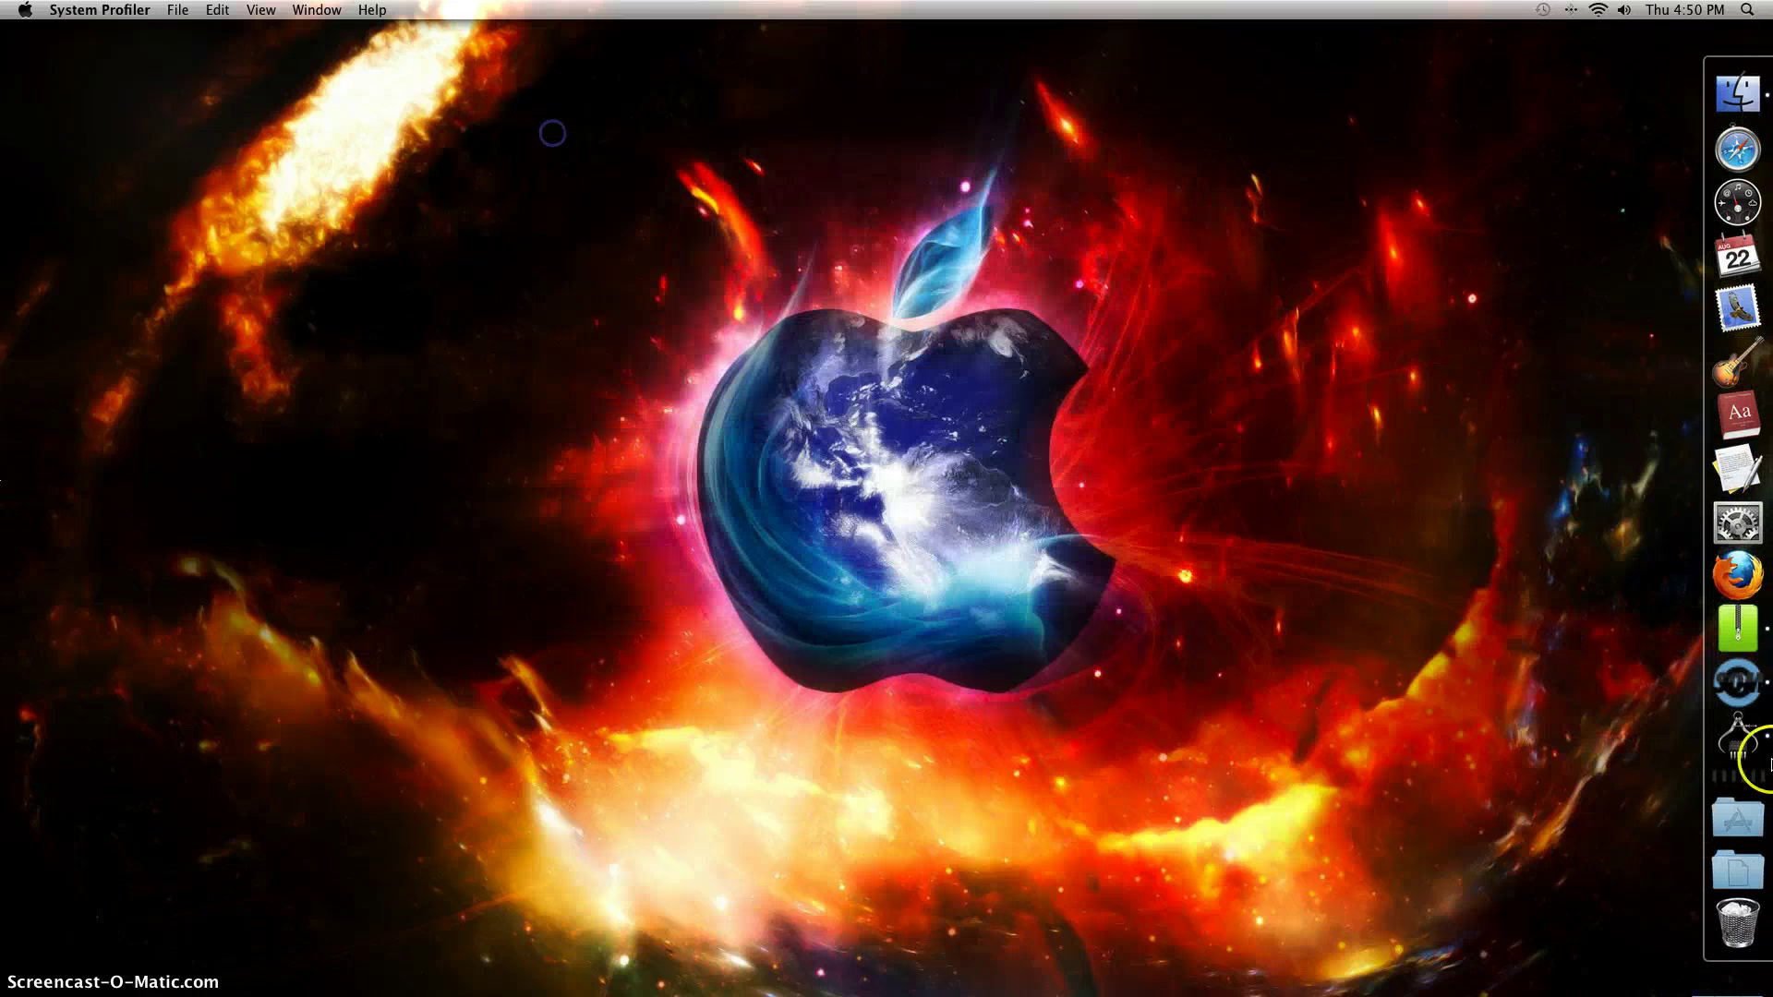
pyautogui.rightClick(1709, 730)
pyautogui.click(1570, 741)
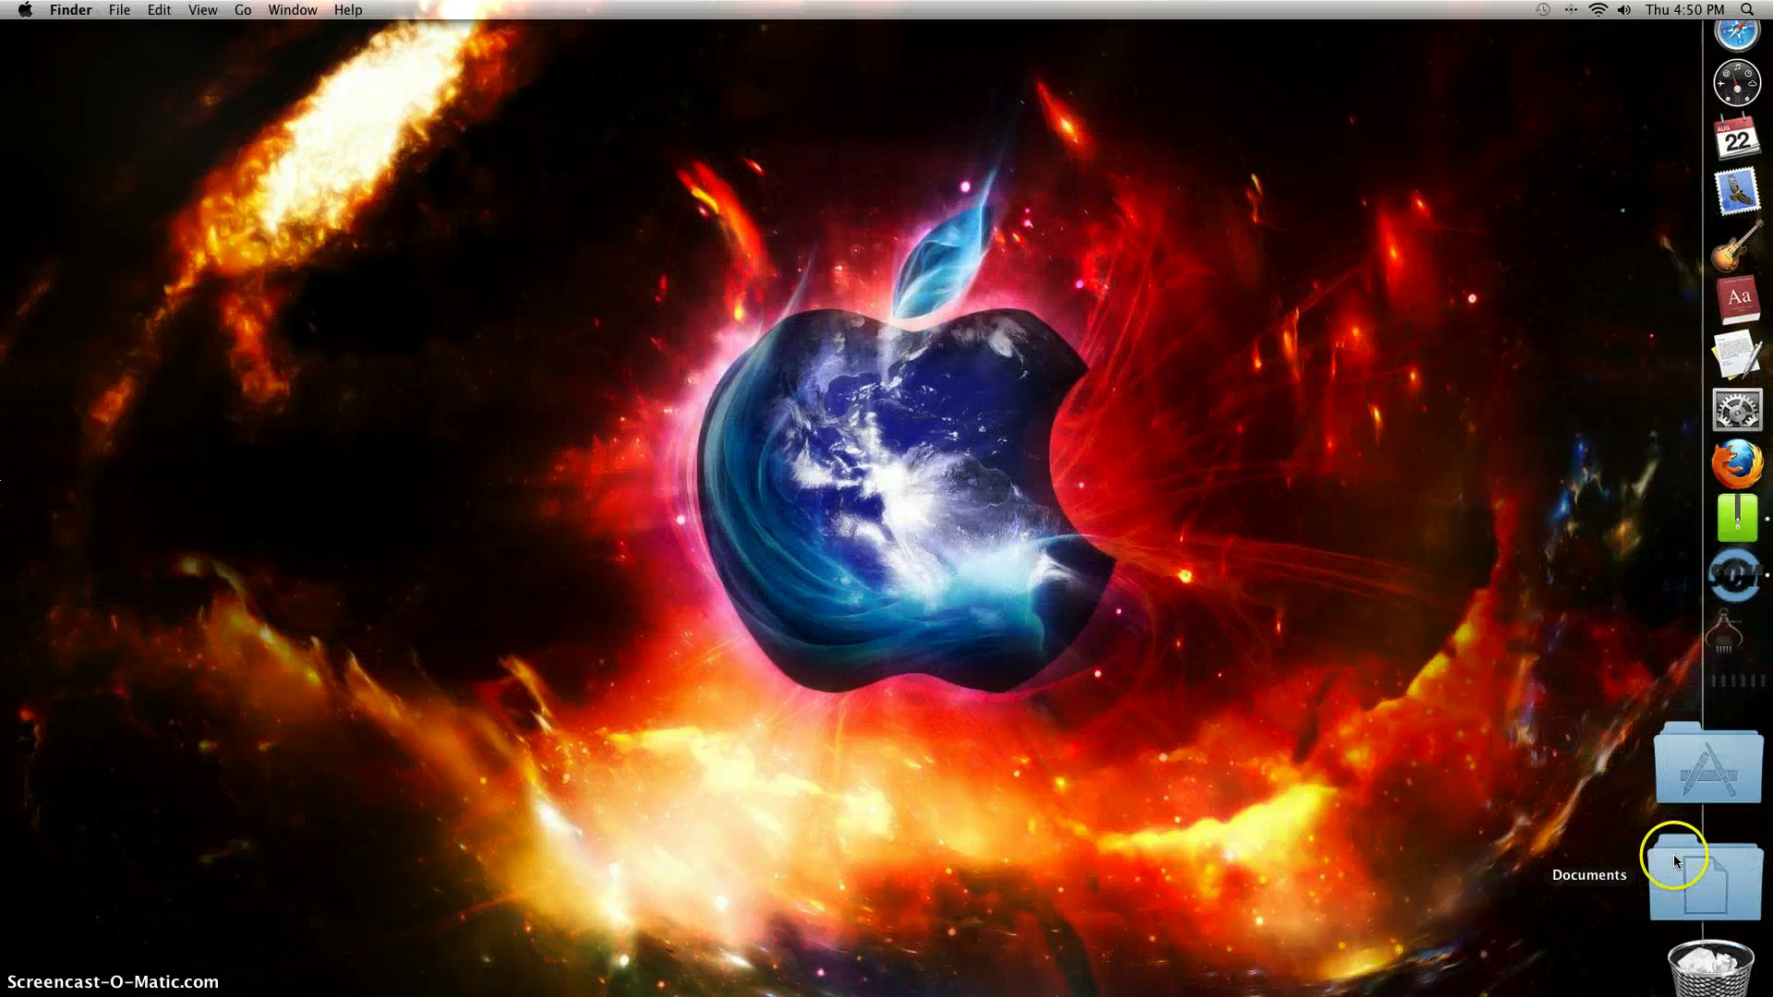
pyautogui.click(1690, 859)
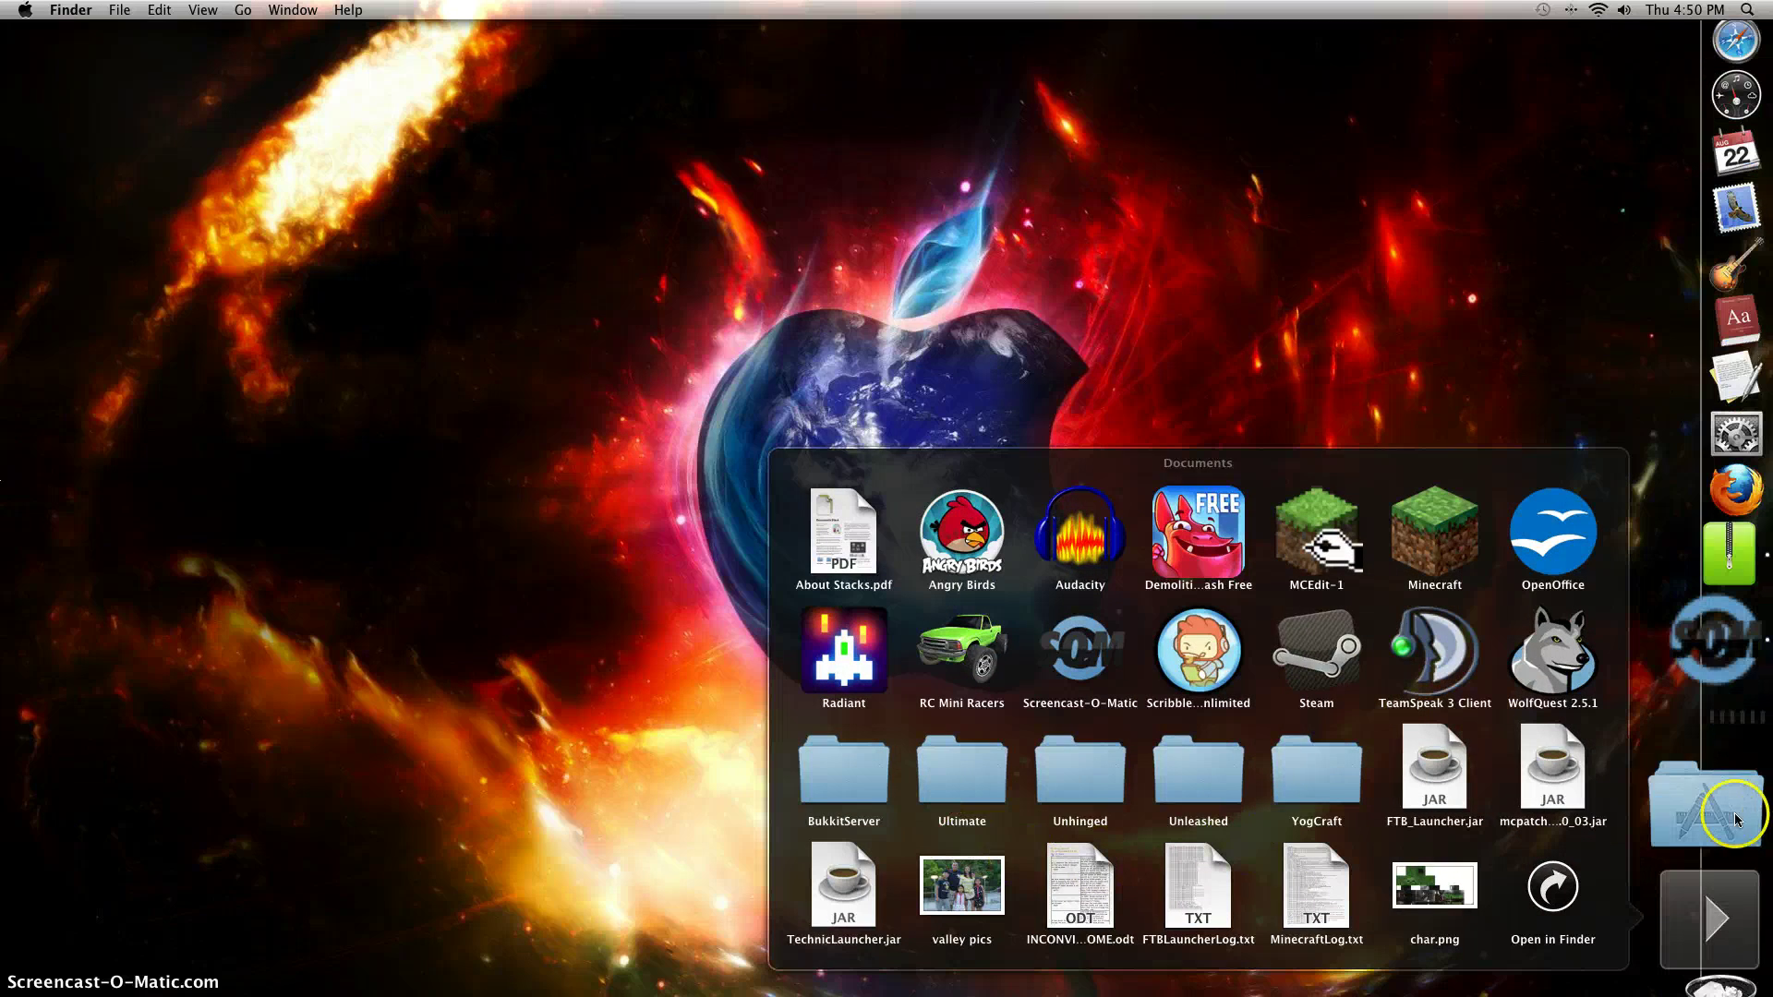
# Step: Launch AirPort Utility from Applications > Utilities
pyautogui.click(1736, 808)
pyautogui.click(1066, 874)
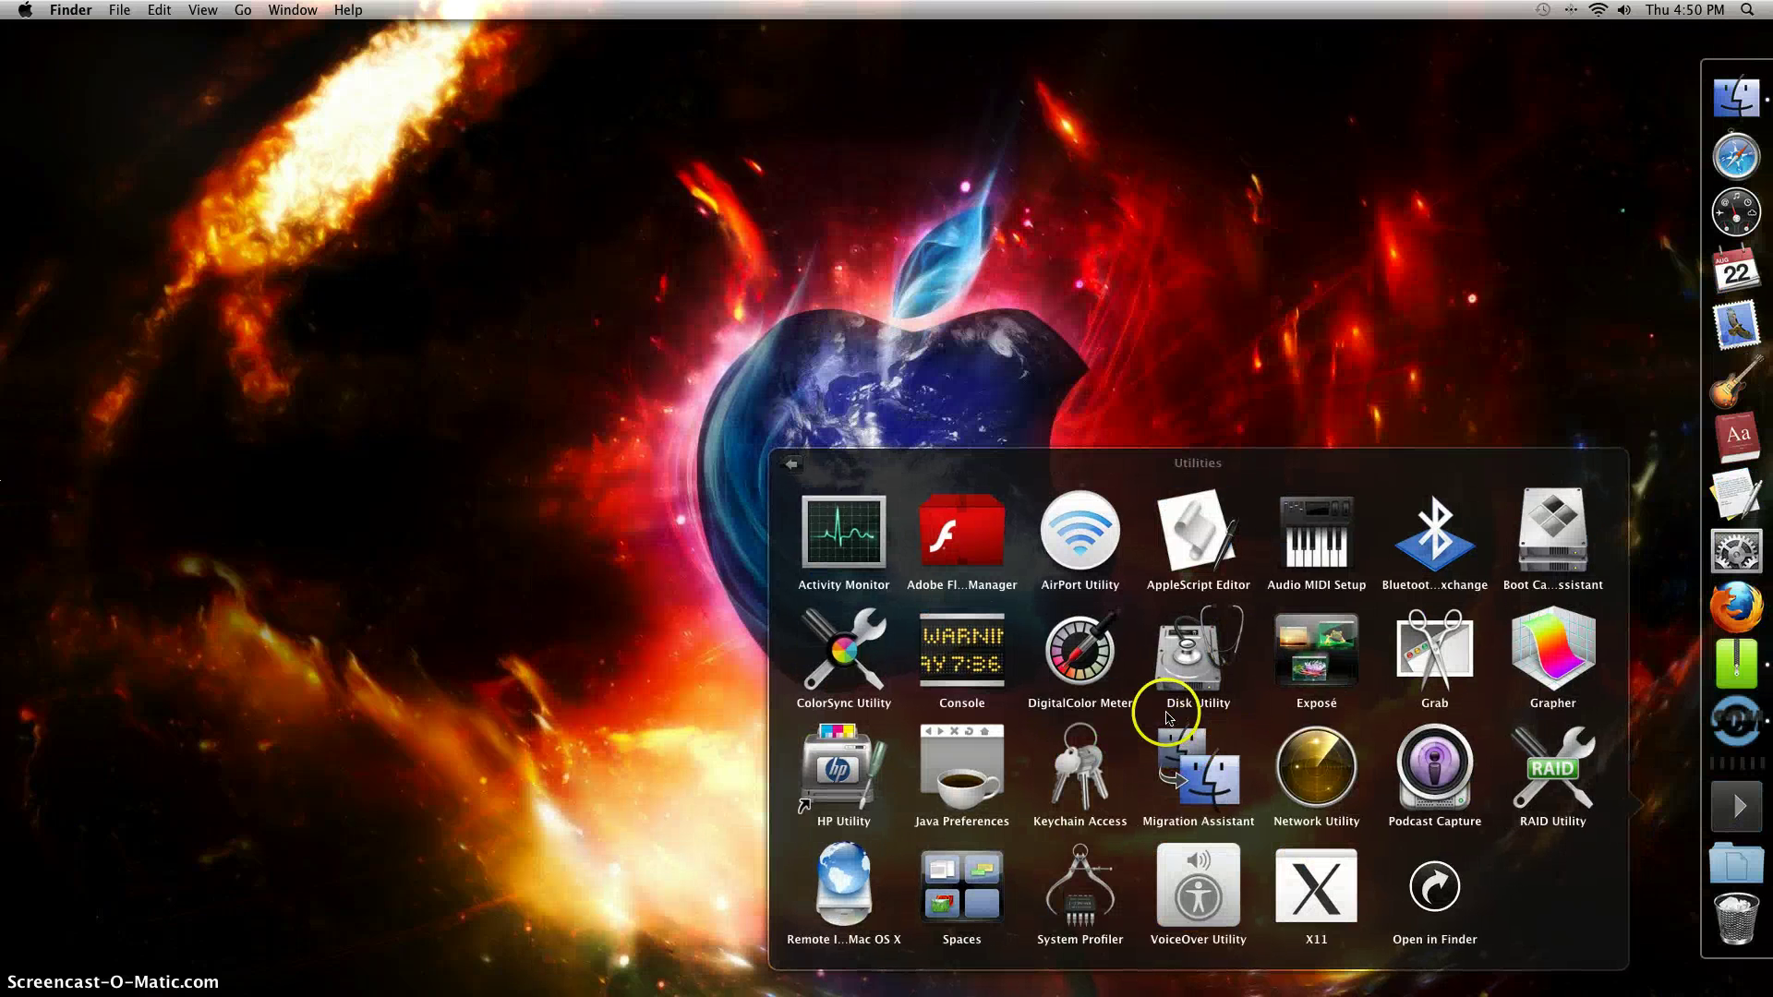
pyautogui.click(1039, 484)
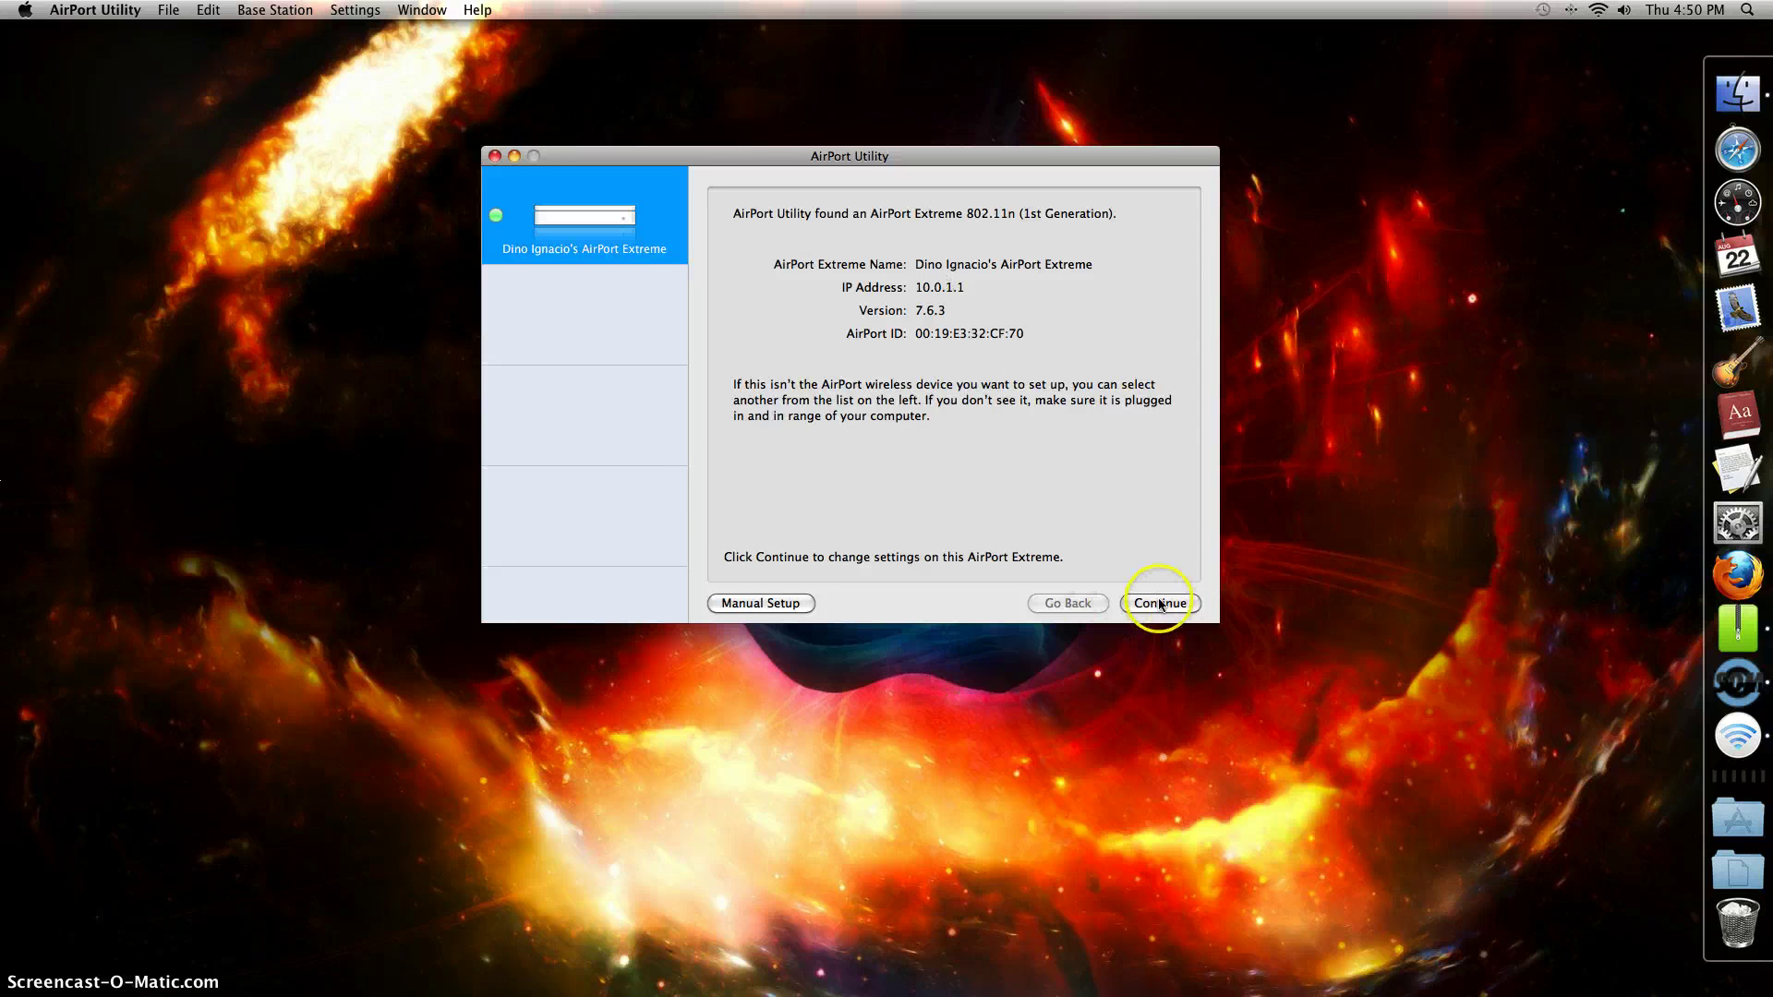
# Step: Connect to the AirPort Extreme with its password, skip saving it to the keychain, and start the 7.6.4 update
pyautogui.click(738, 604)
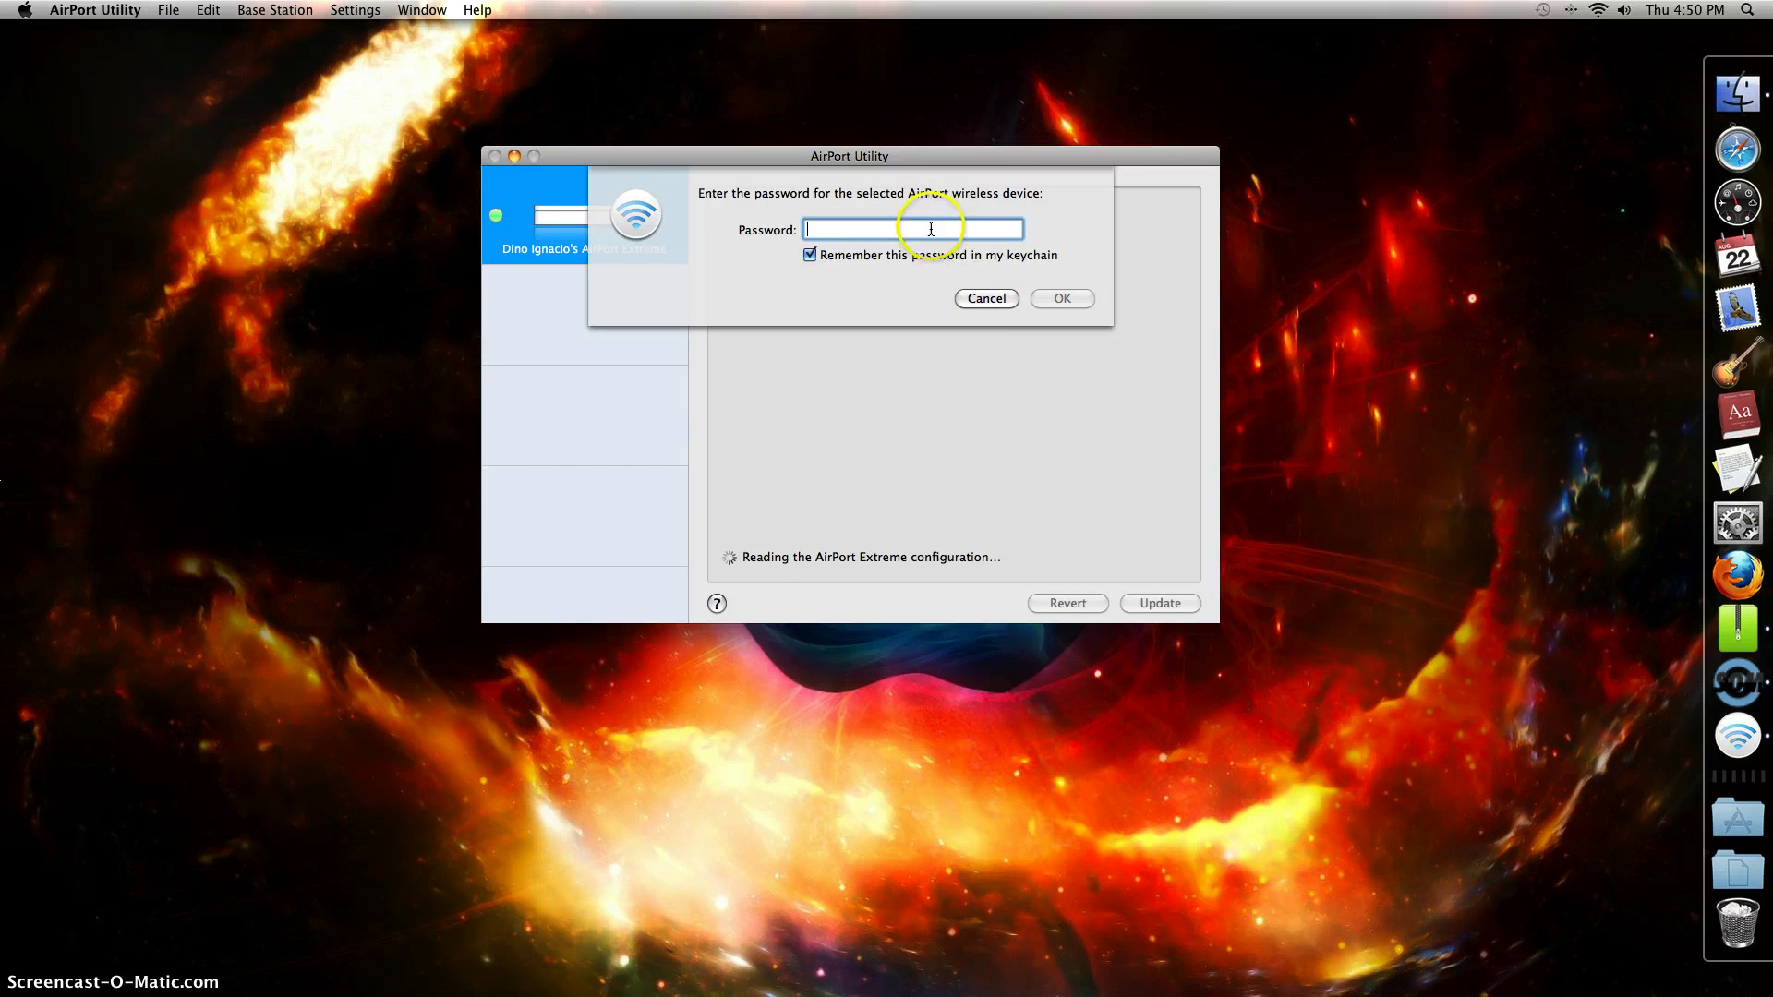
pyautogui.write('••')
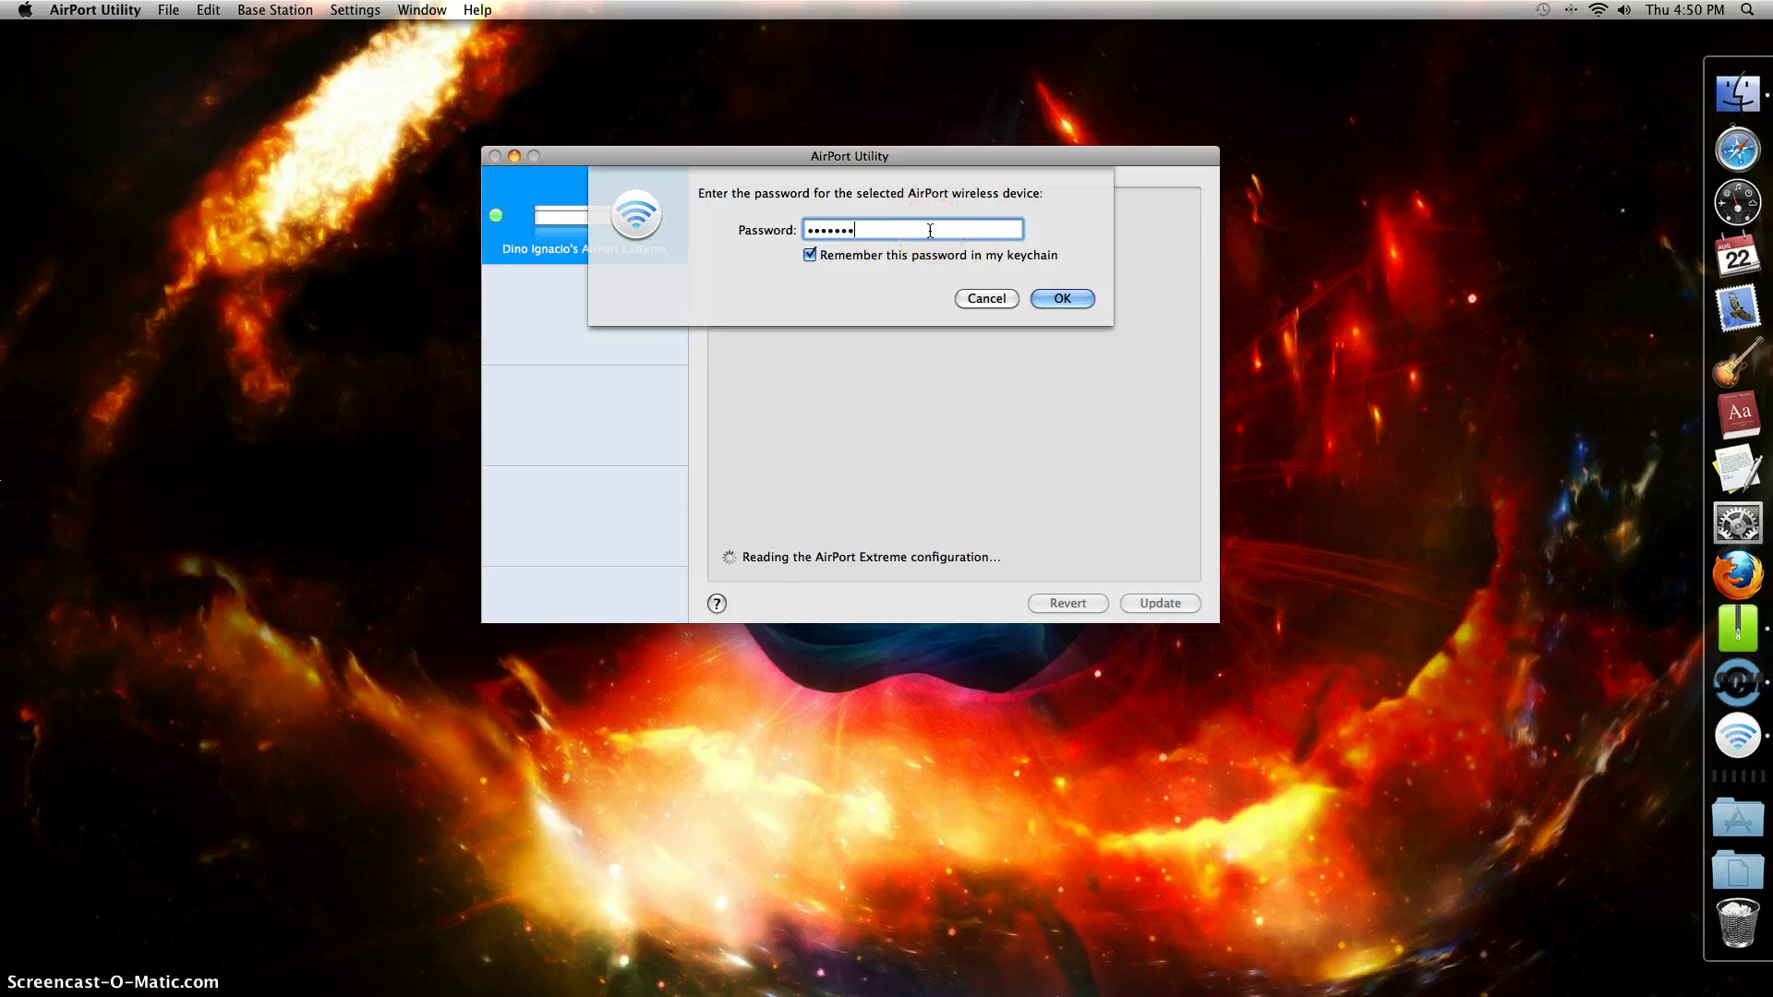
pyautogui.click(1043, 299)
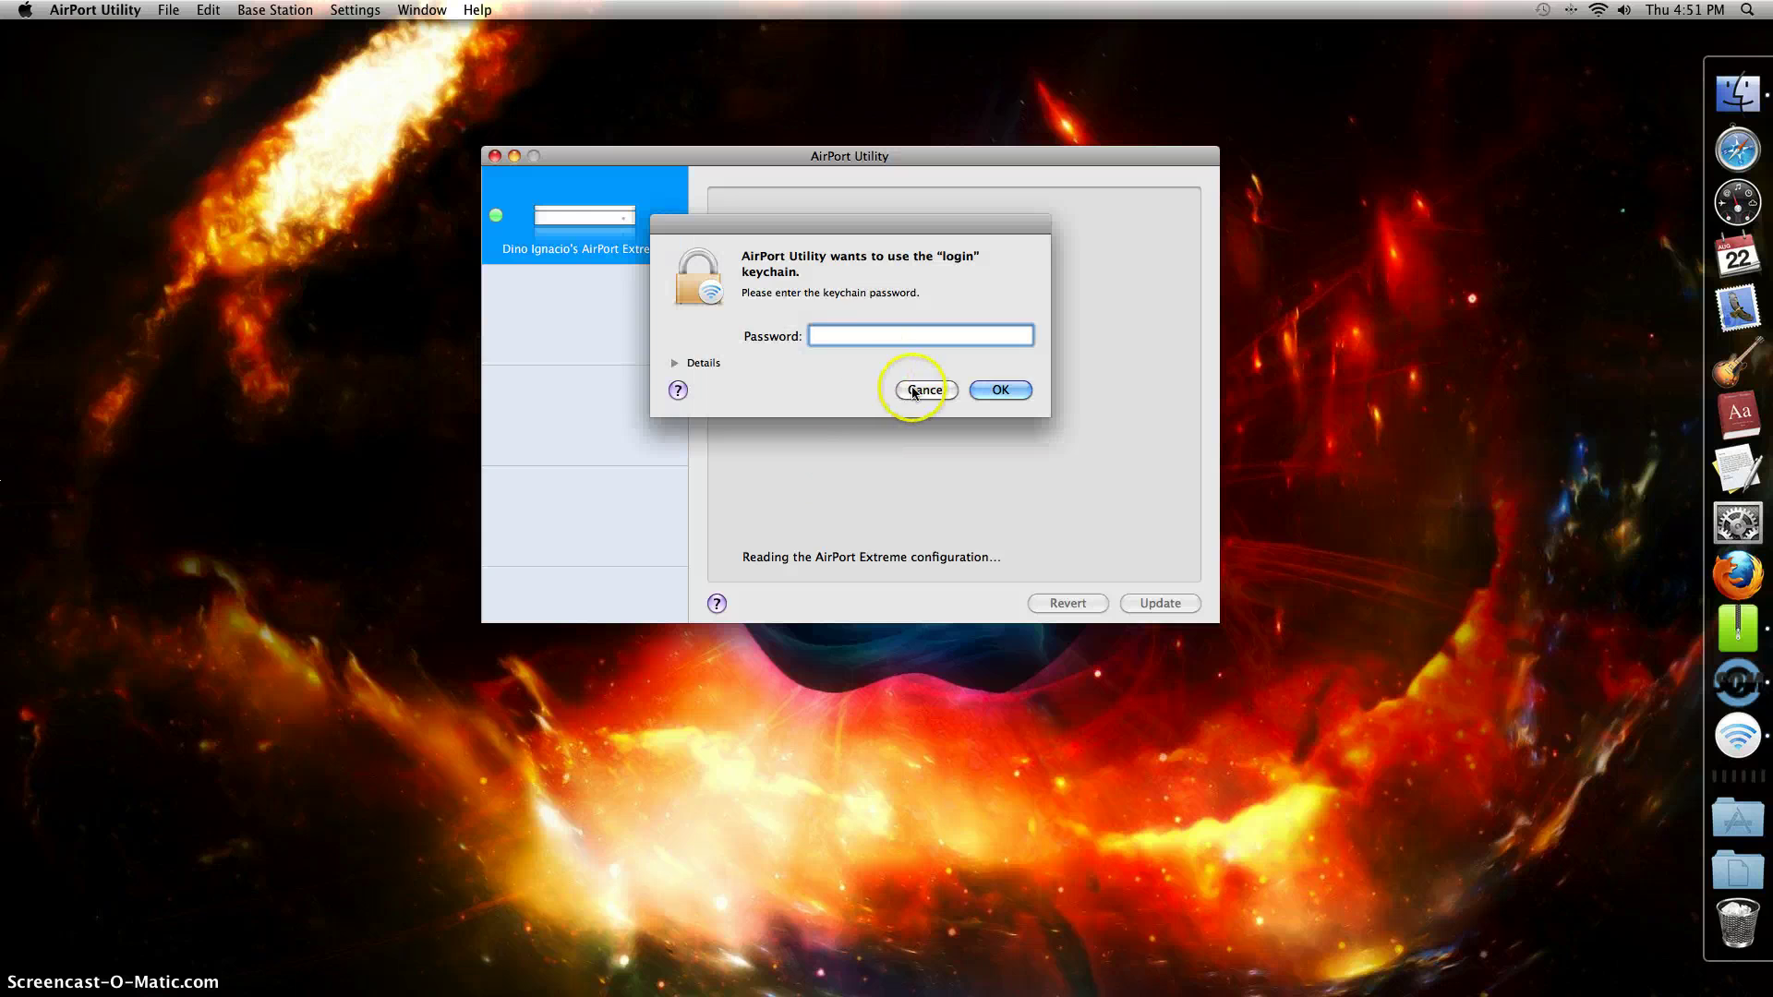
pyautogui.click(923, 390)
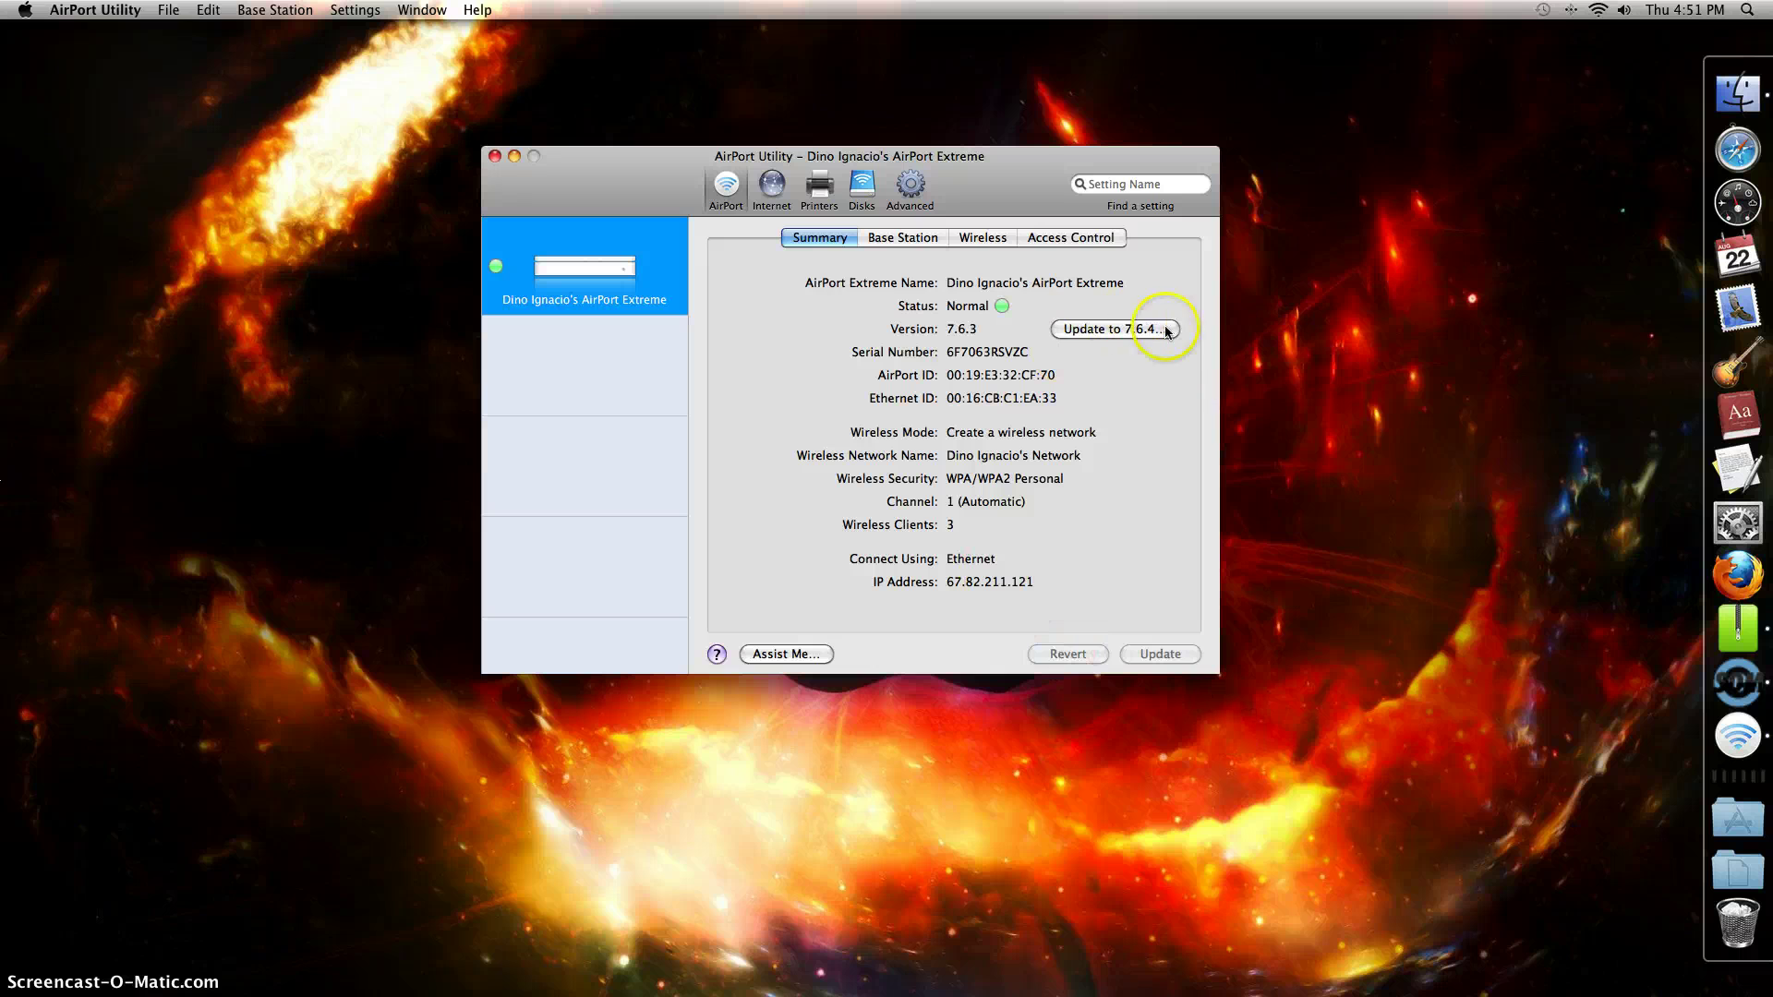
pyautogui.click(1090, 329)
# Step: Confirm downloading and installing firmware 7.6.4 and let the update run past 80%
pyautogui.click(1022, 329)
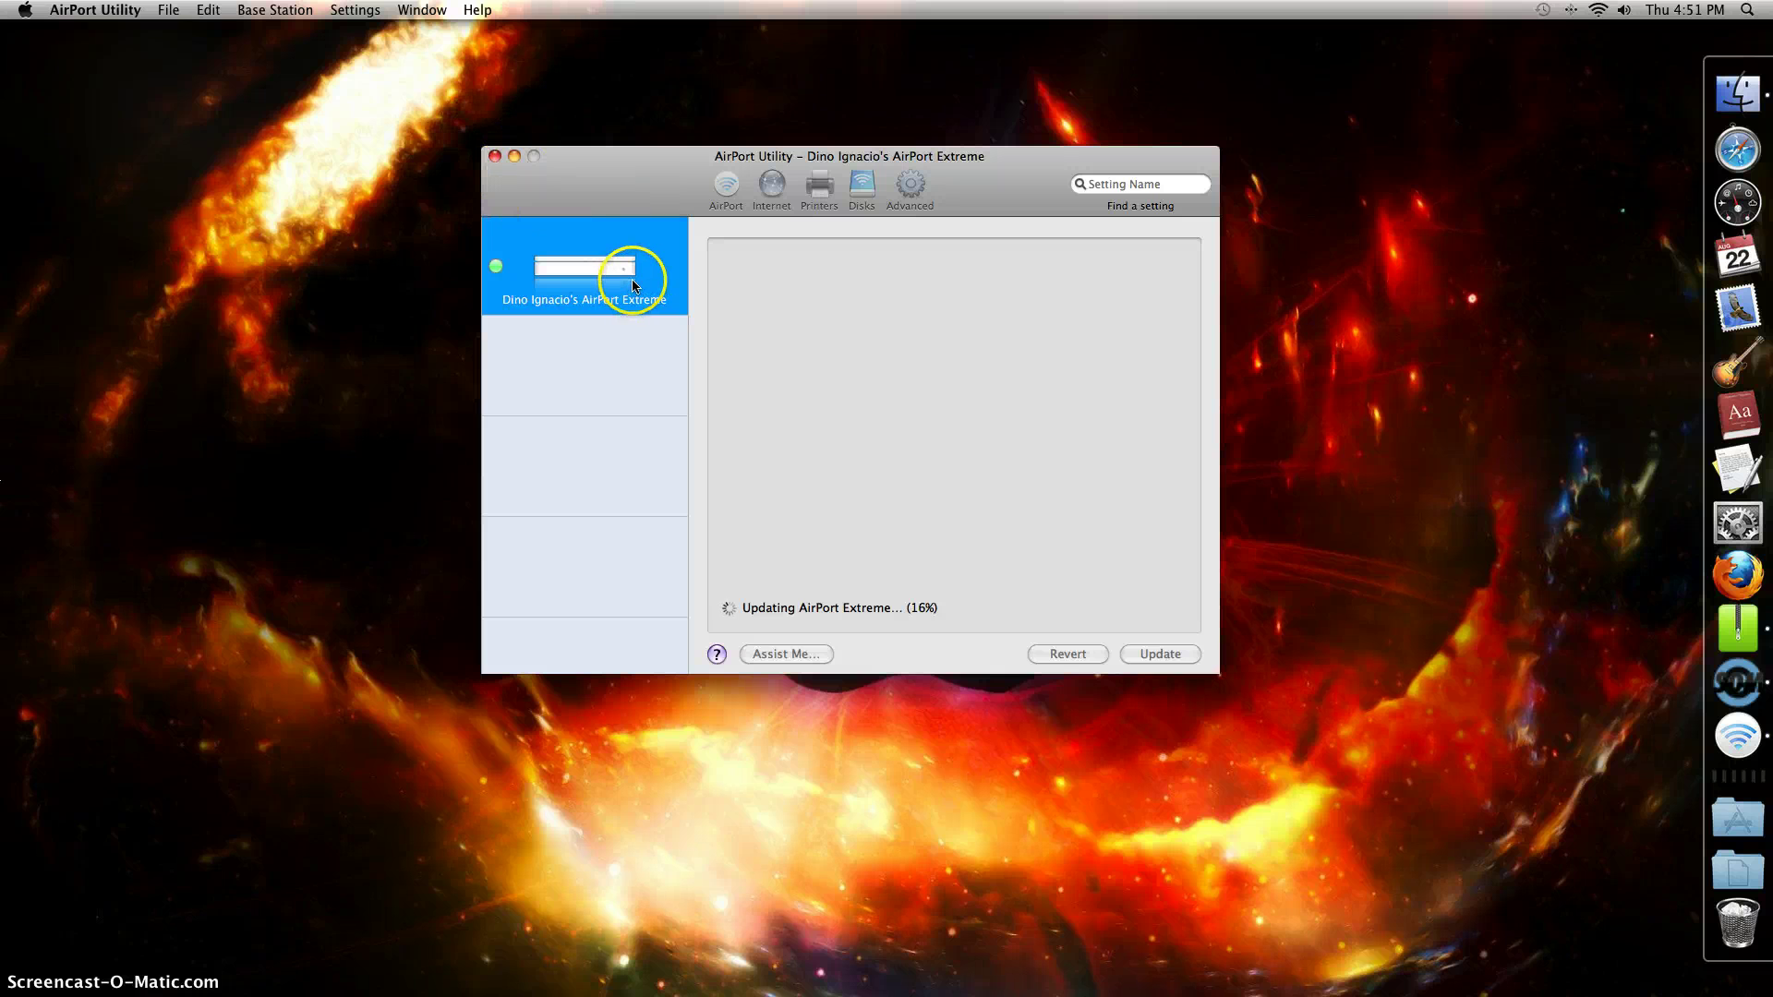
pyautogui.moveTo(634, 277)
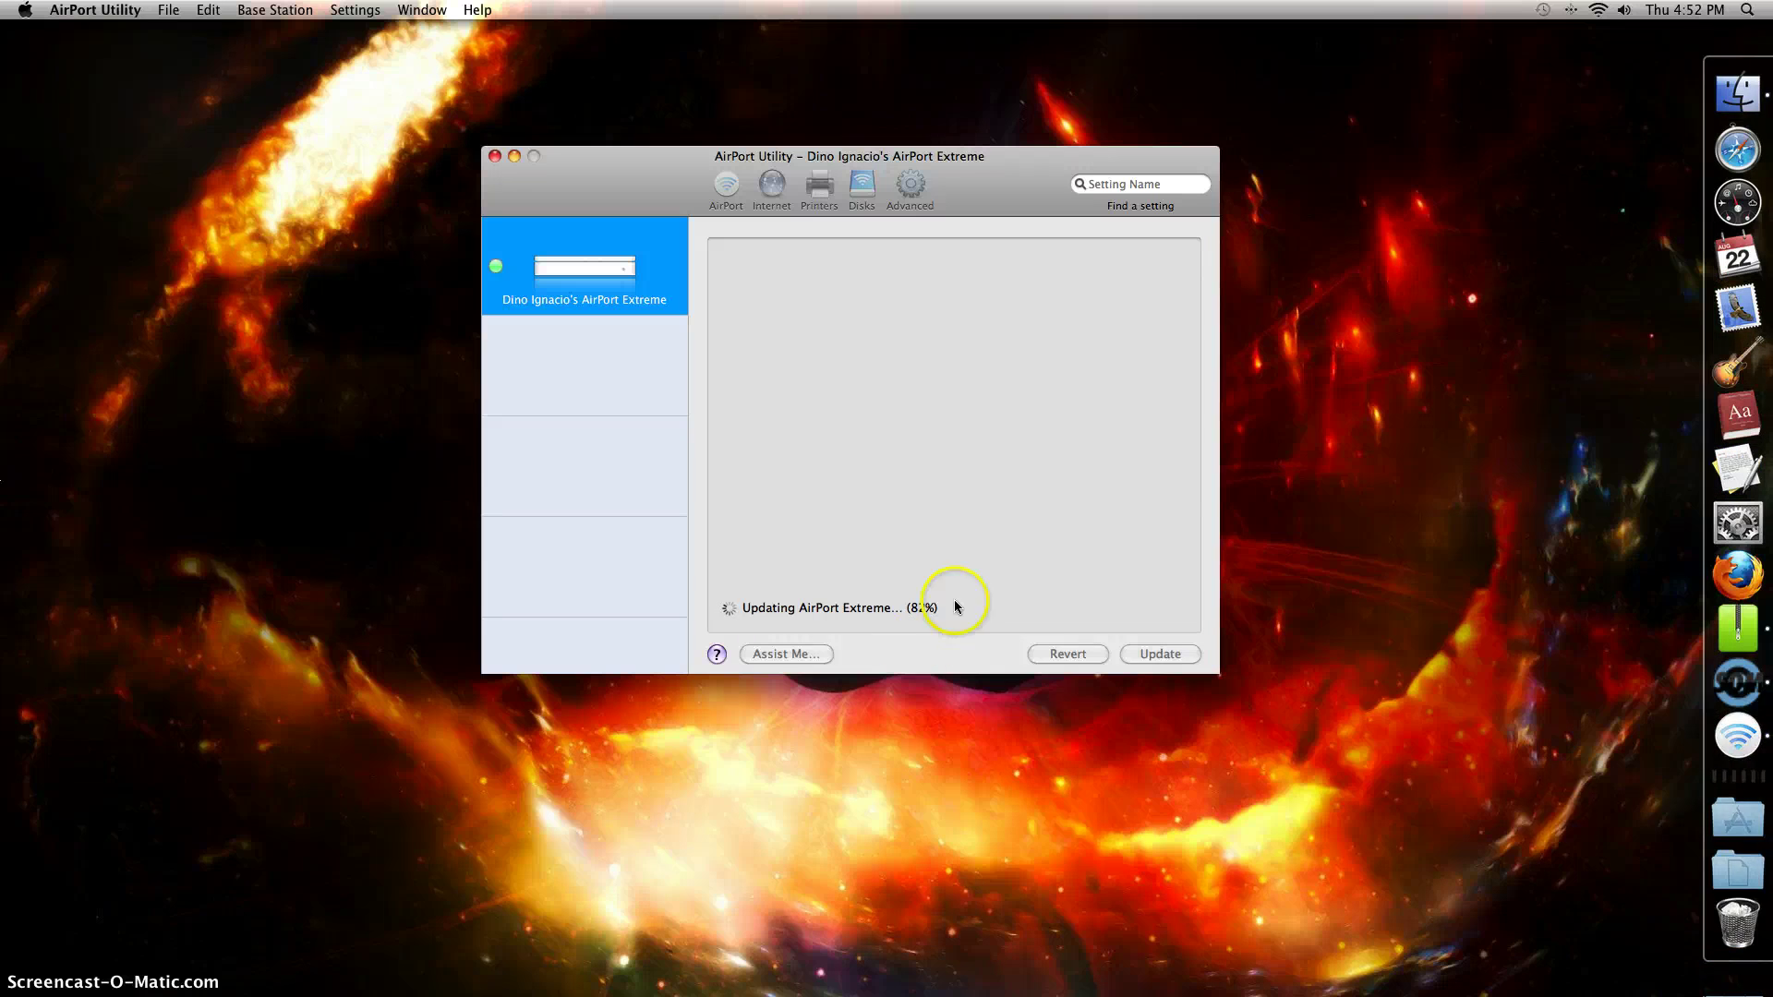
# Step: Browse the Utilities folder from the Applications stack while the update finishes, then return to AirPort Utility
pyautogui.click(1690, 812)
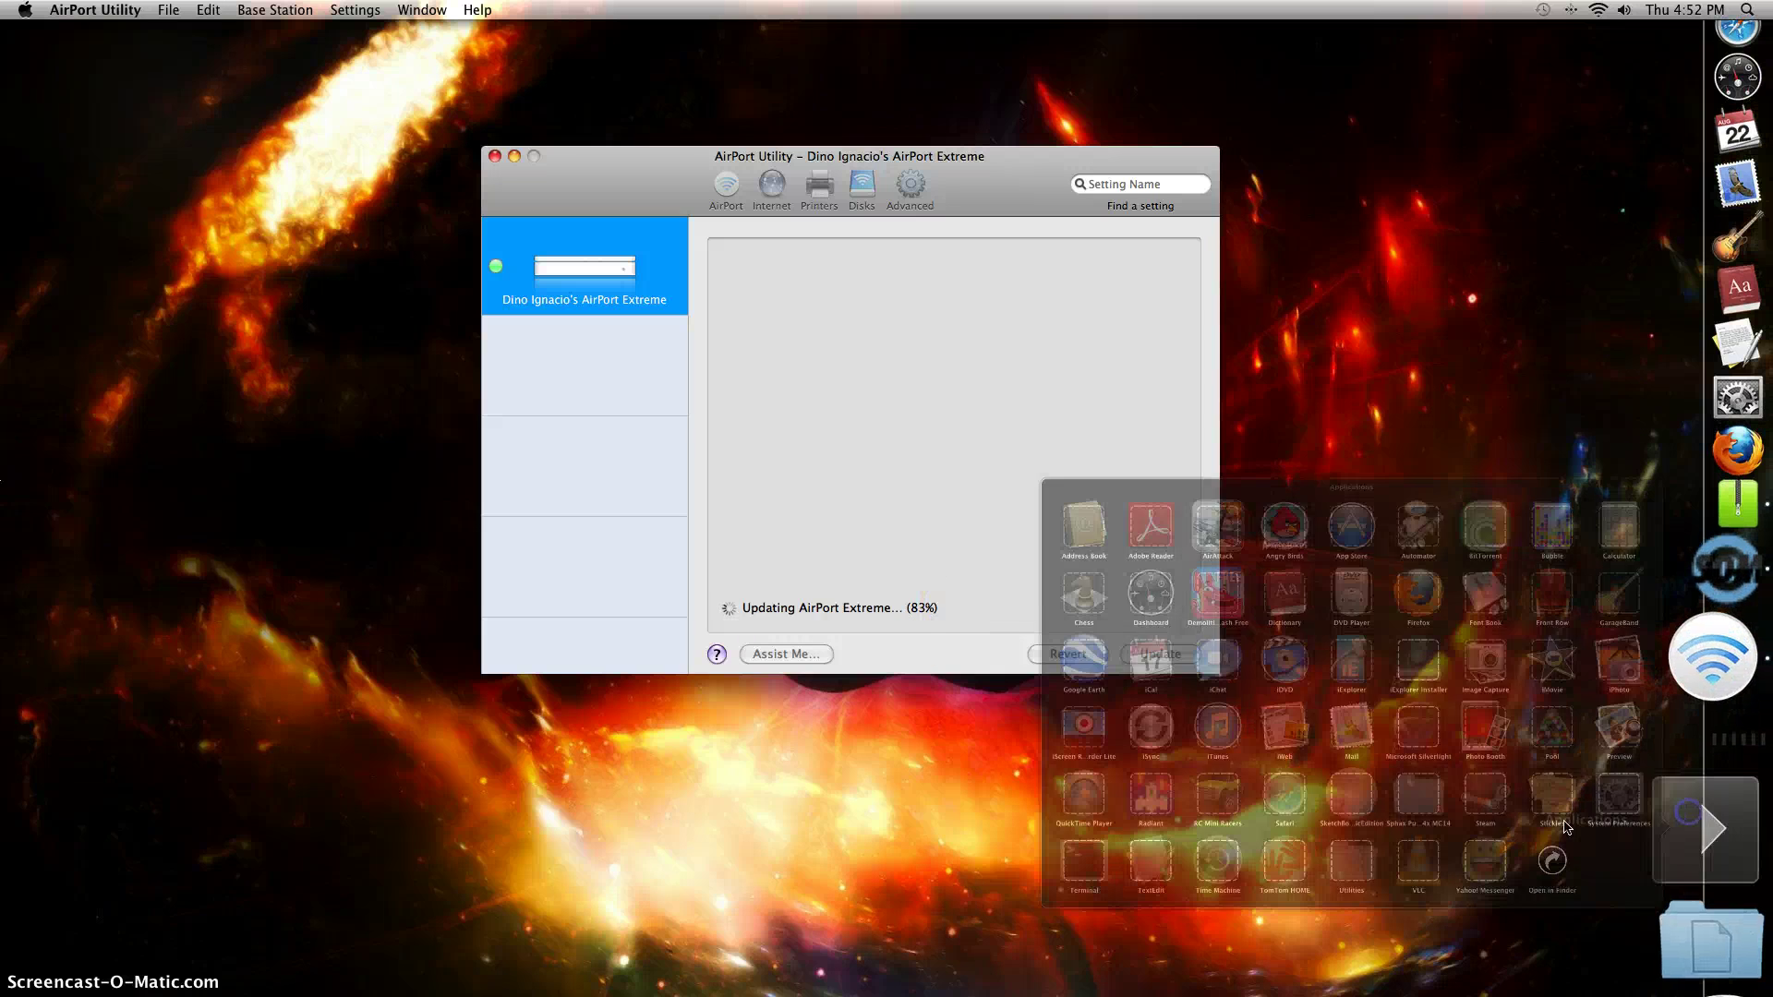
pyautogui.click(1055, 891)
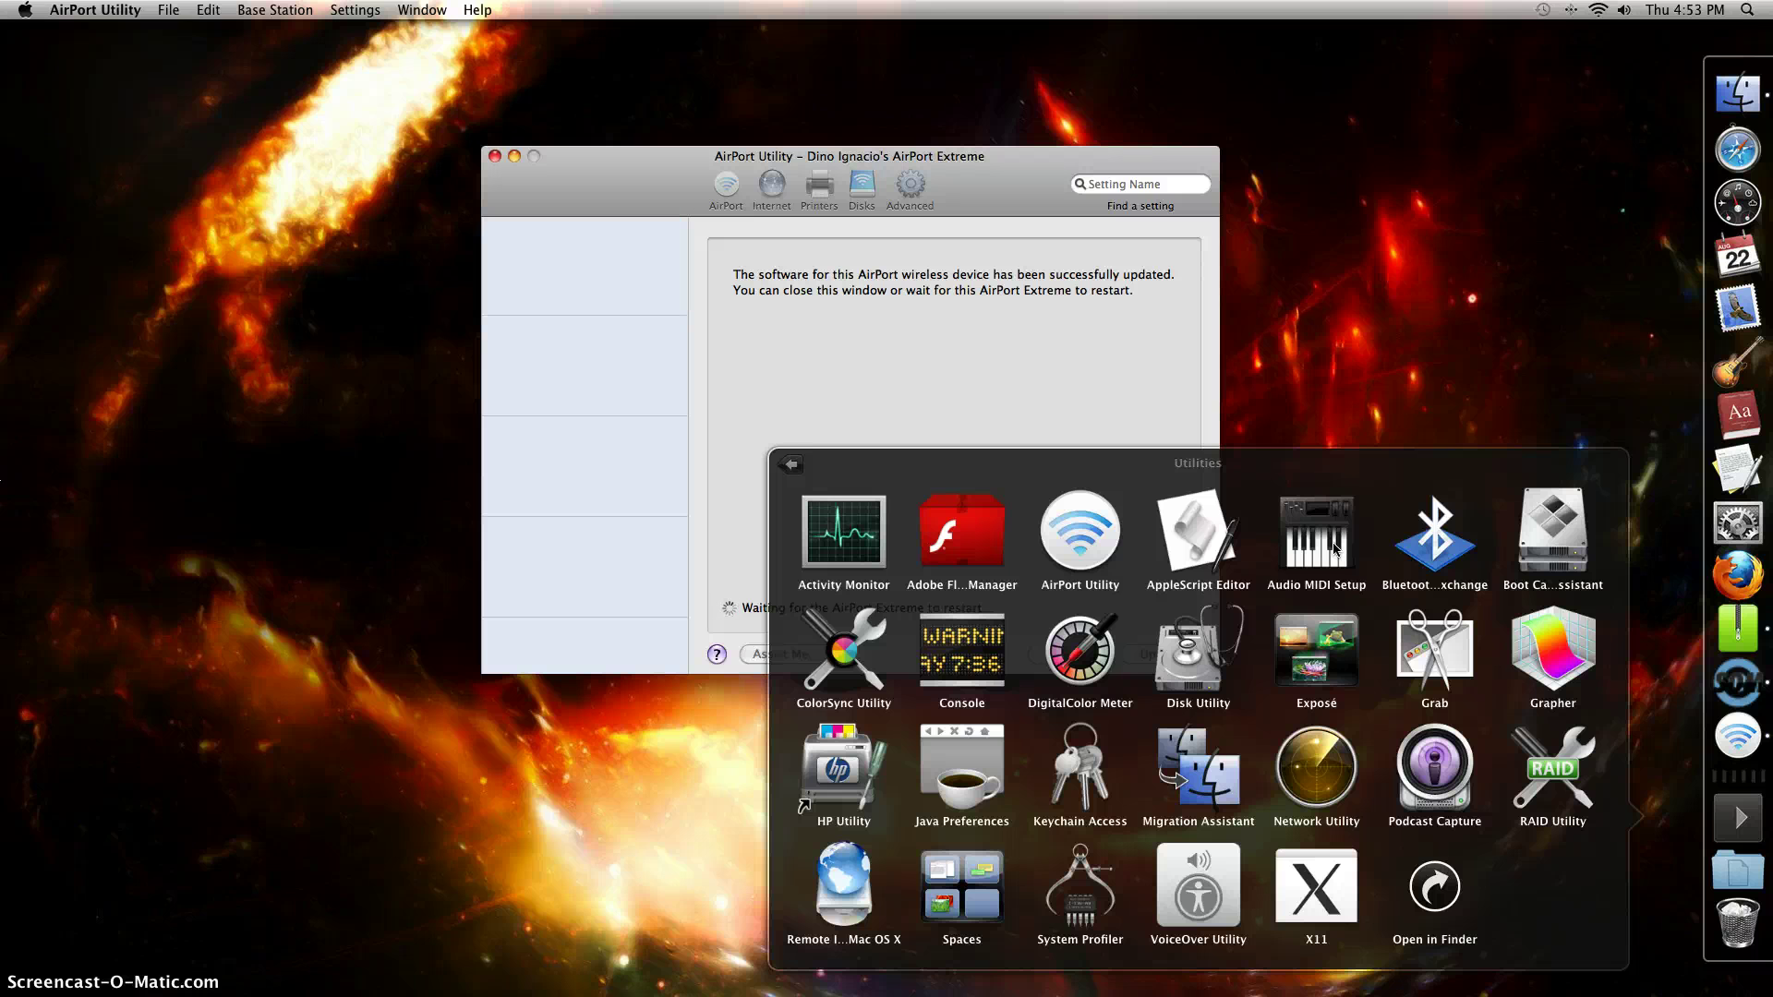
pyautogui.click(1312, 373)
pyautogui.click(920, 351)
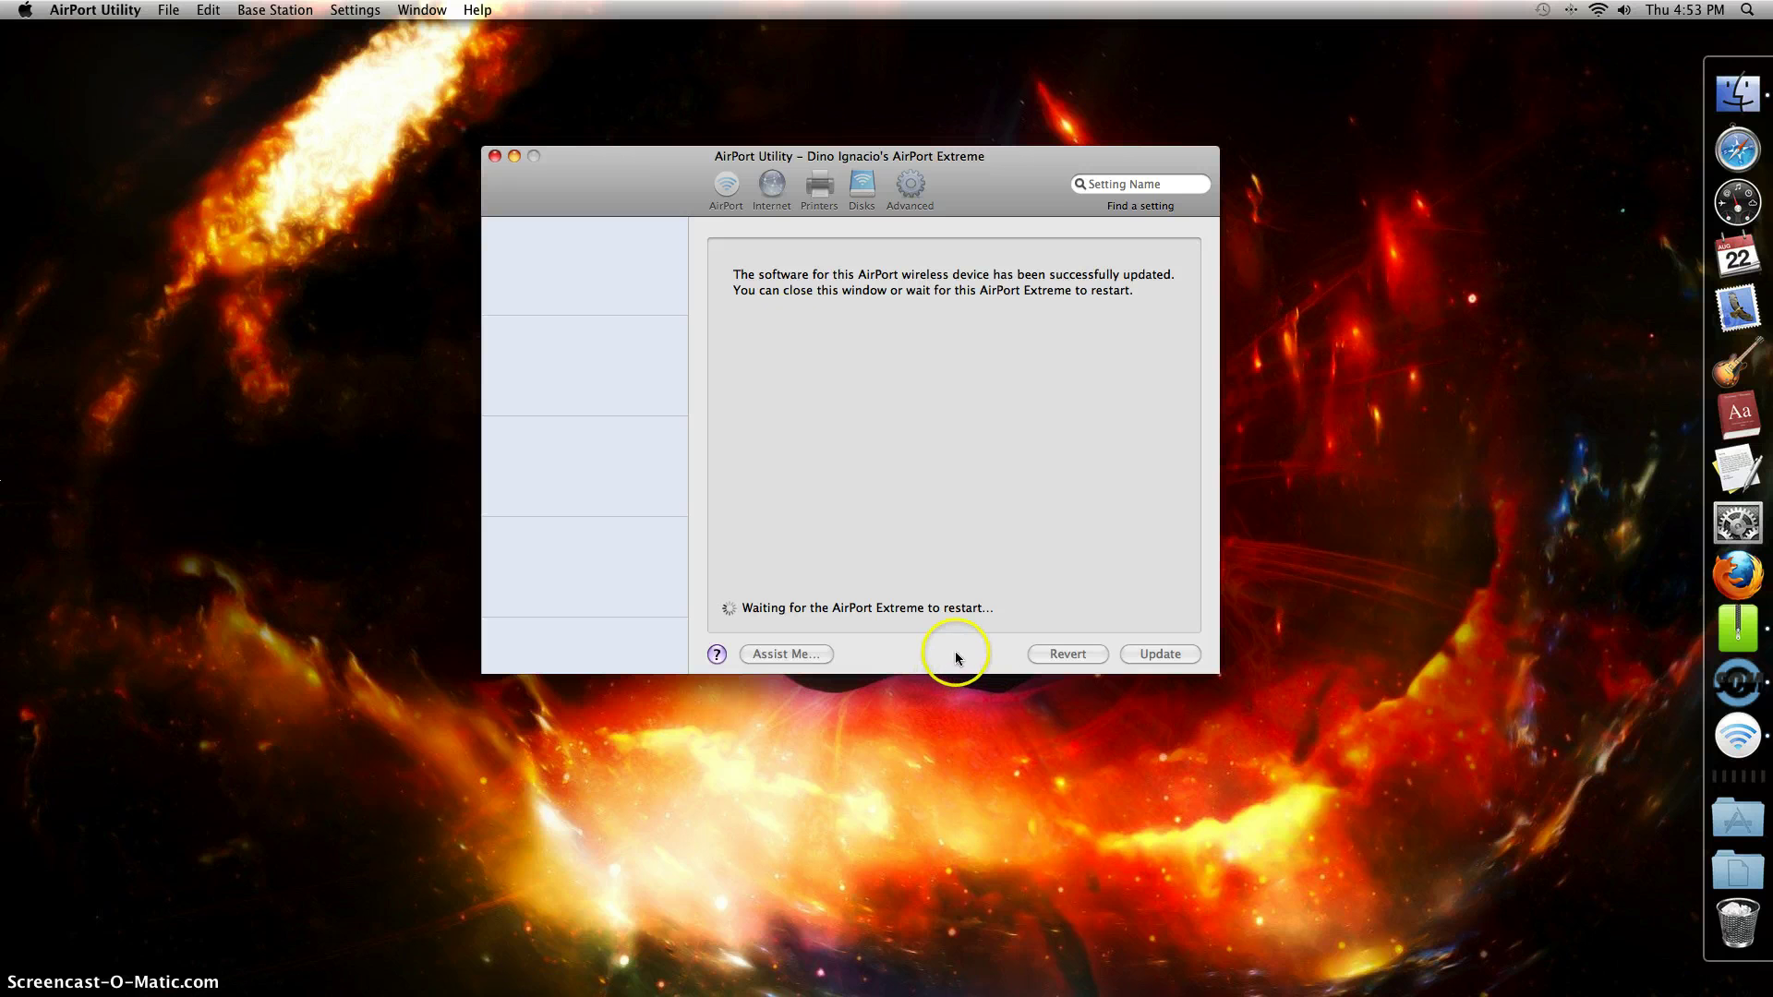
# Step: Close AirPort Utility and briefly check the list of available wireless networks
pyautogui.click(495, 156)
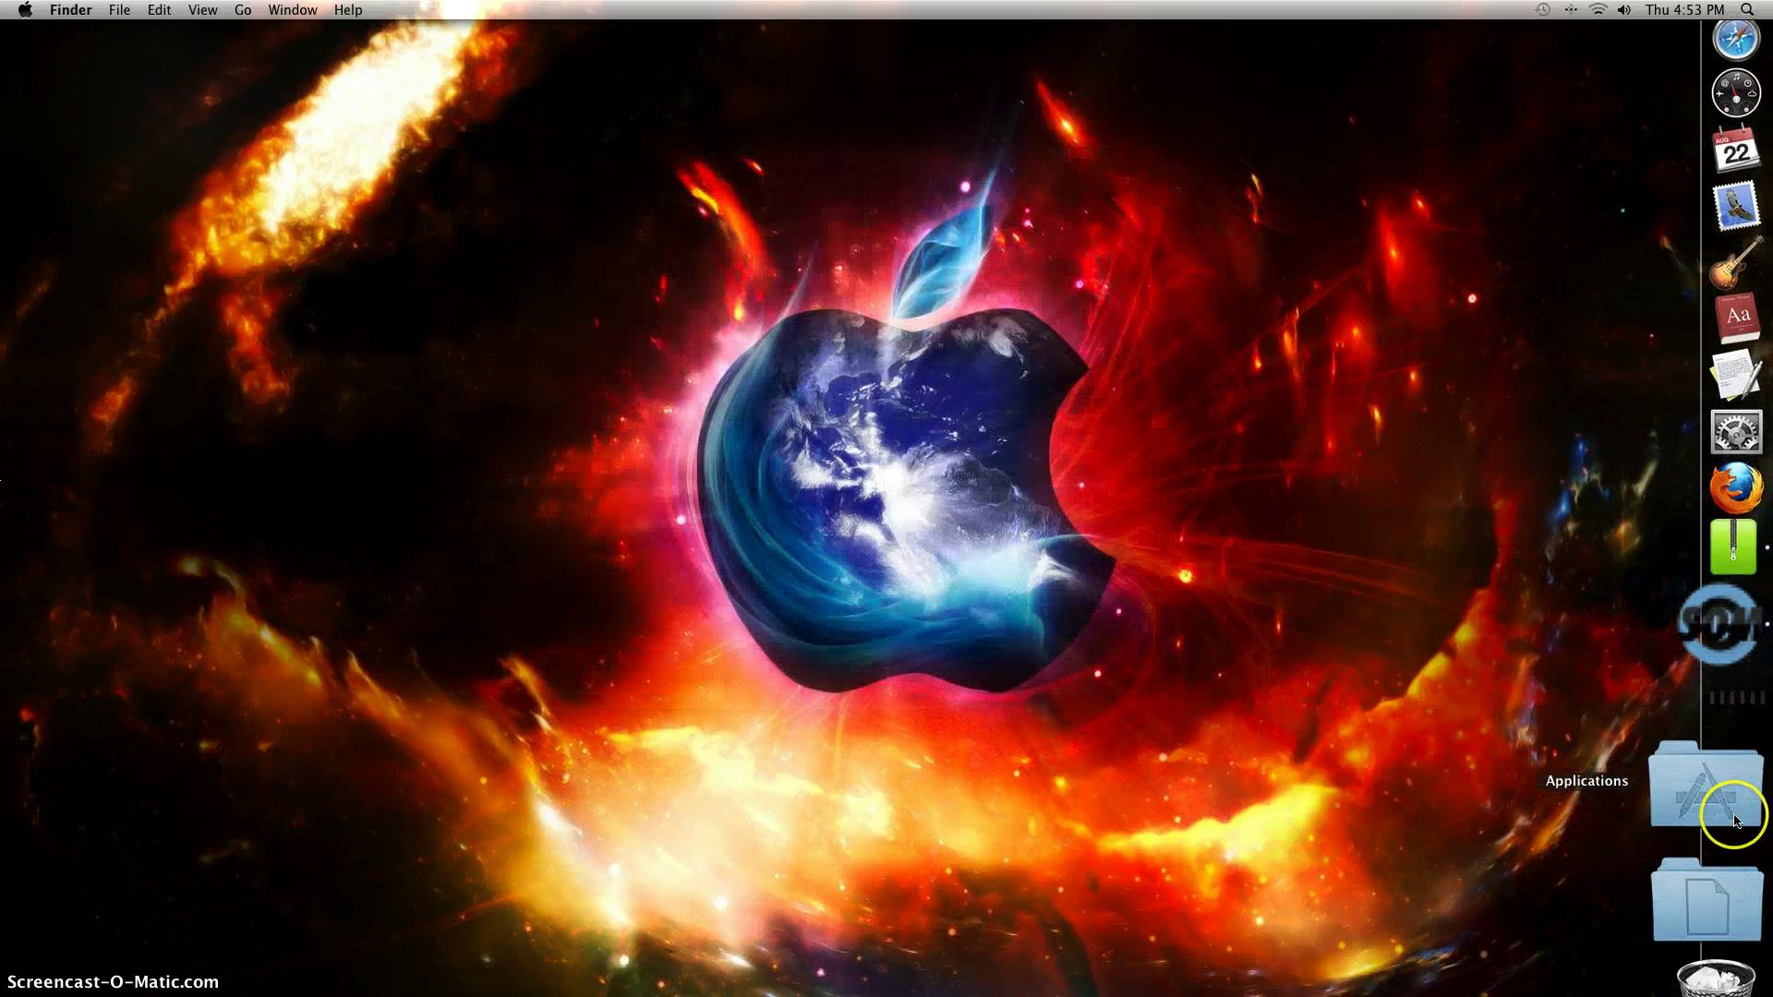
pyautogui.click(1598, 9)
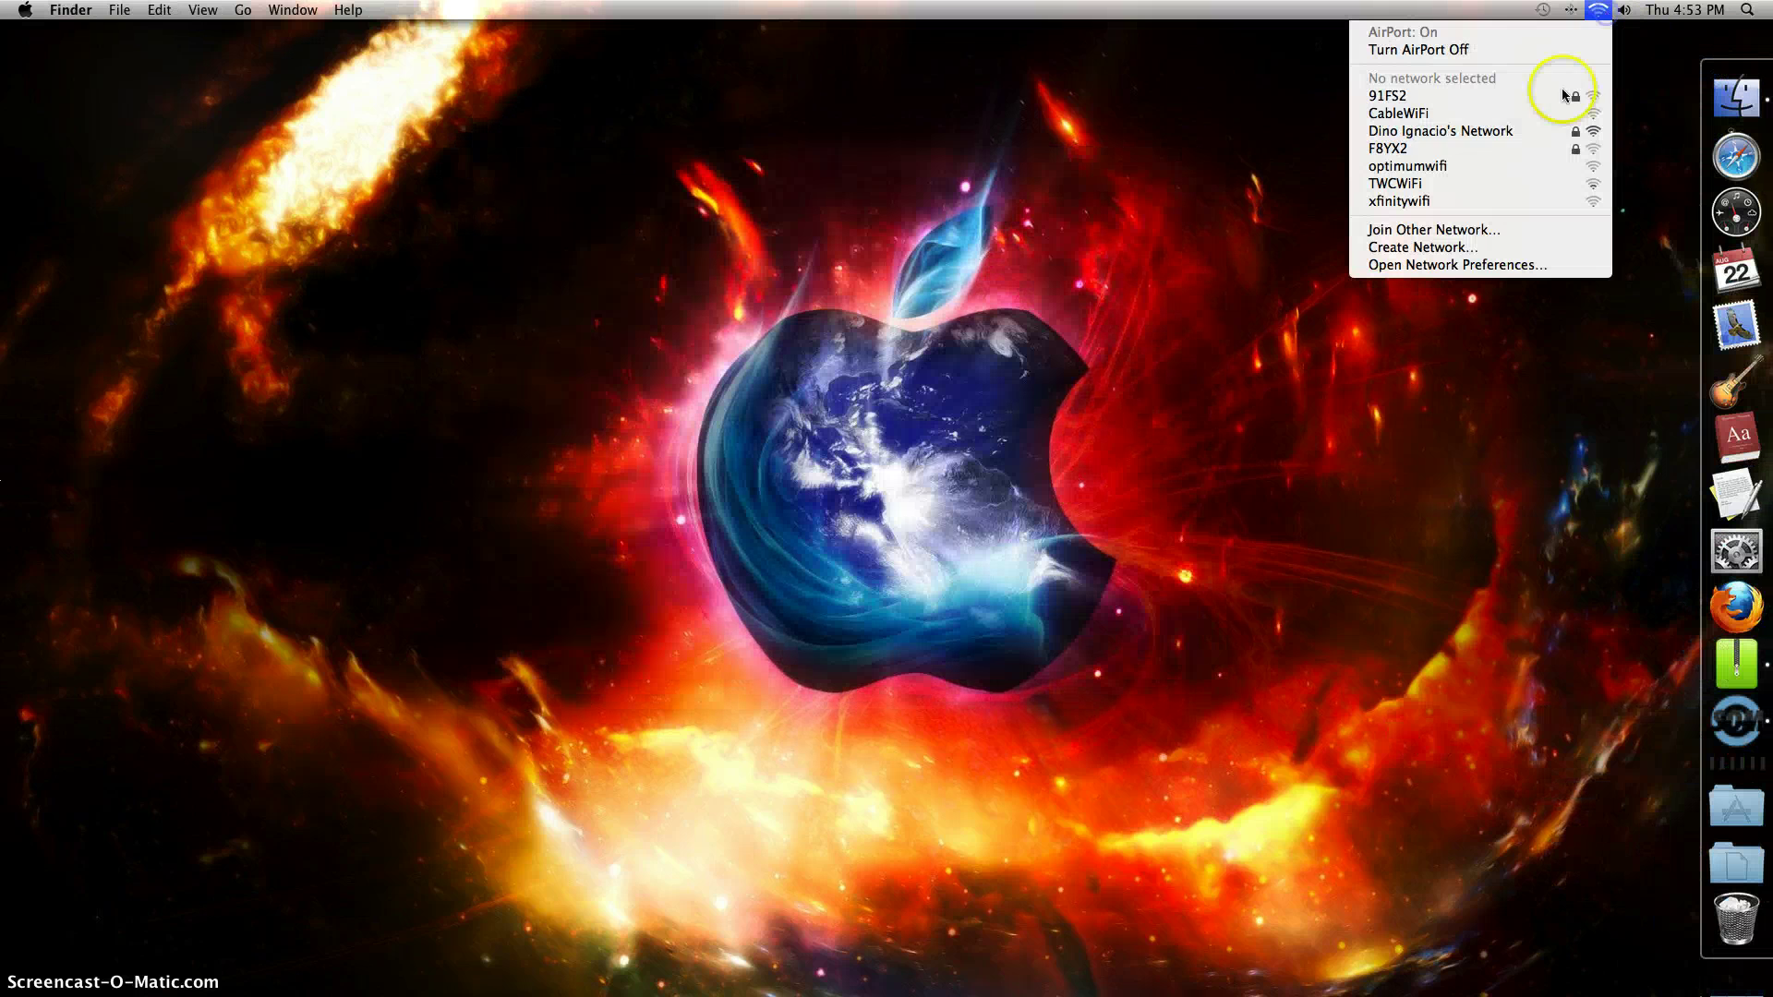
pyautogui.click(1667, 110)
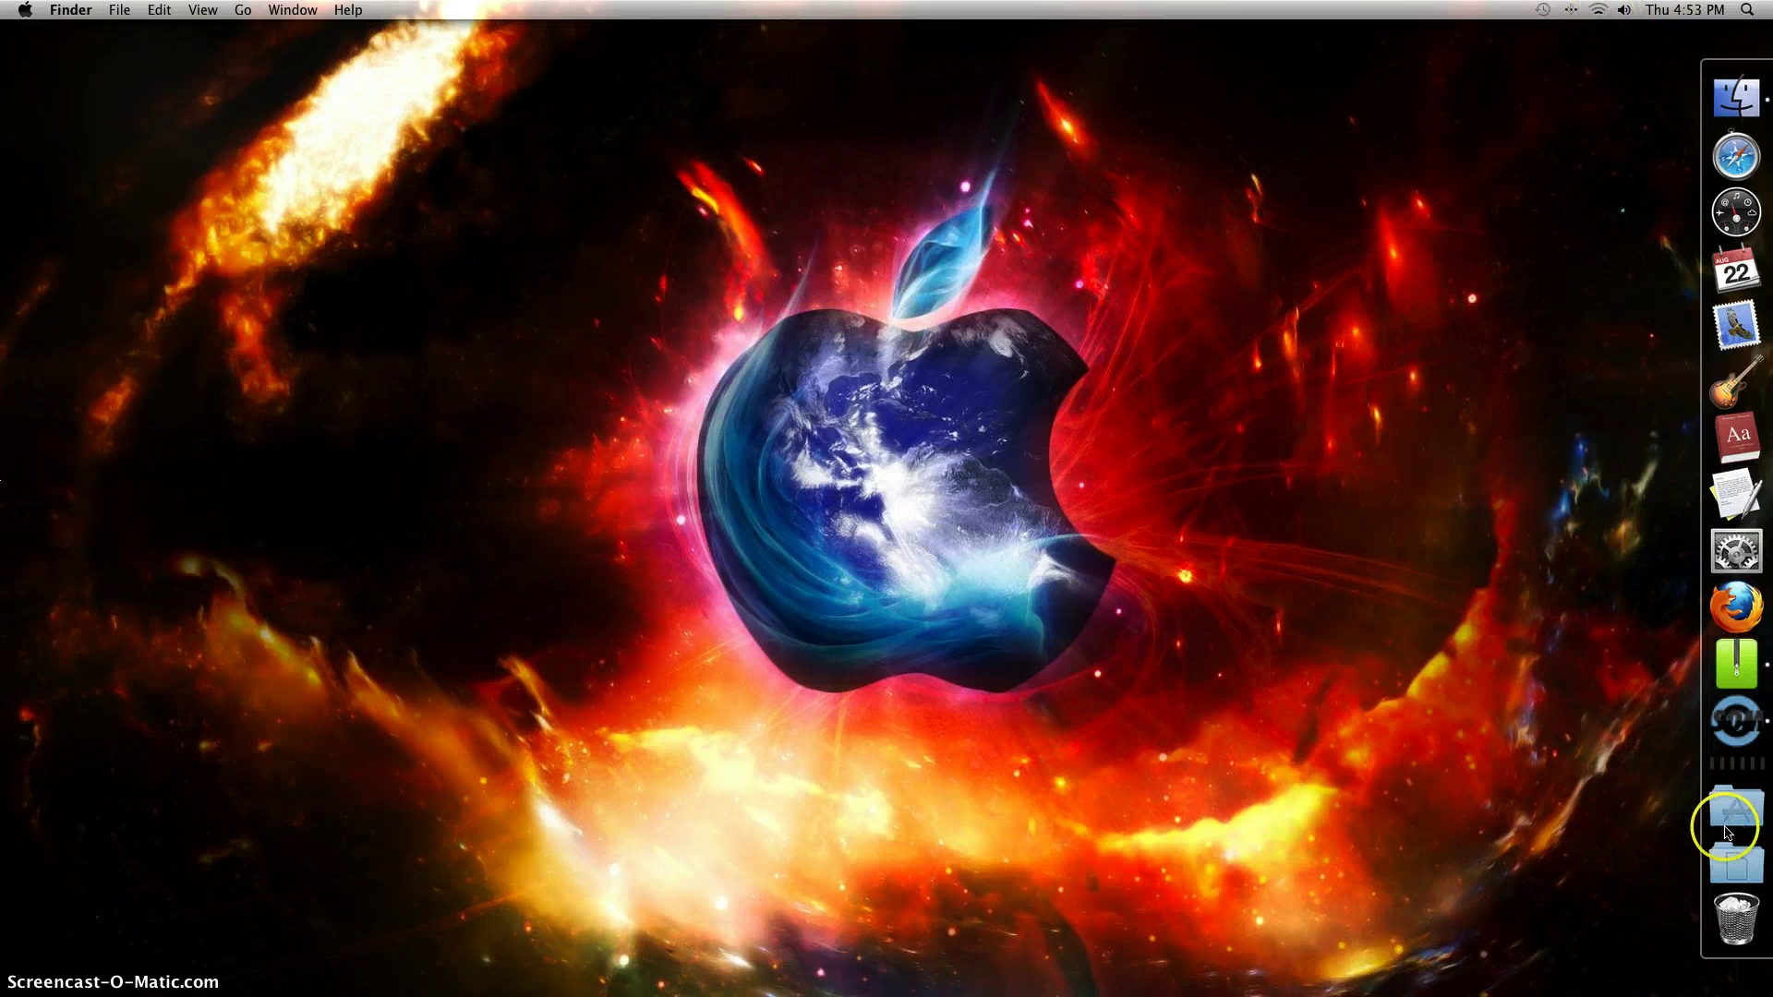
# Step: Launch the Bubble game from the Applications stack, then quit it
pyautogui.click(1729, 881)
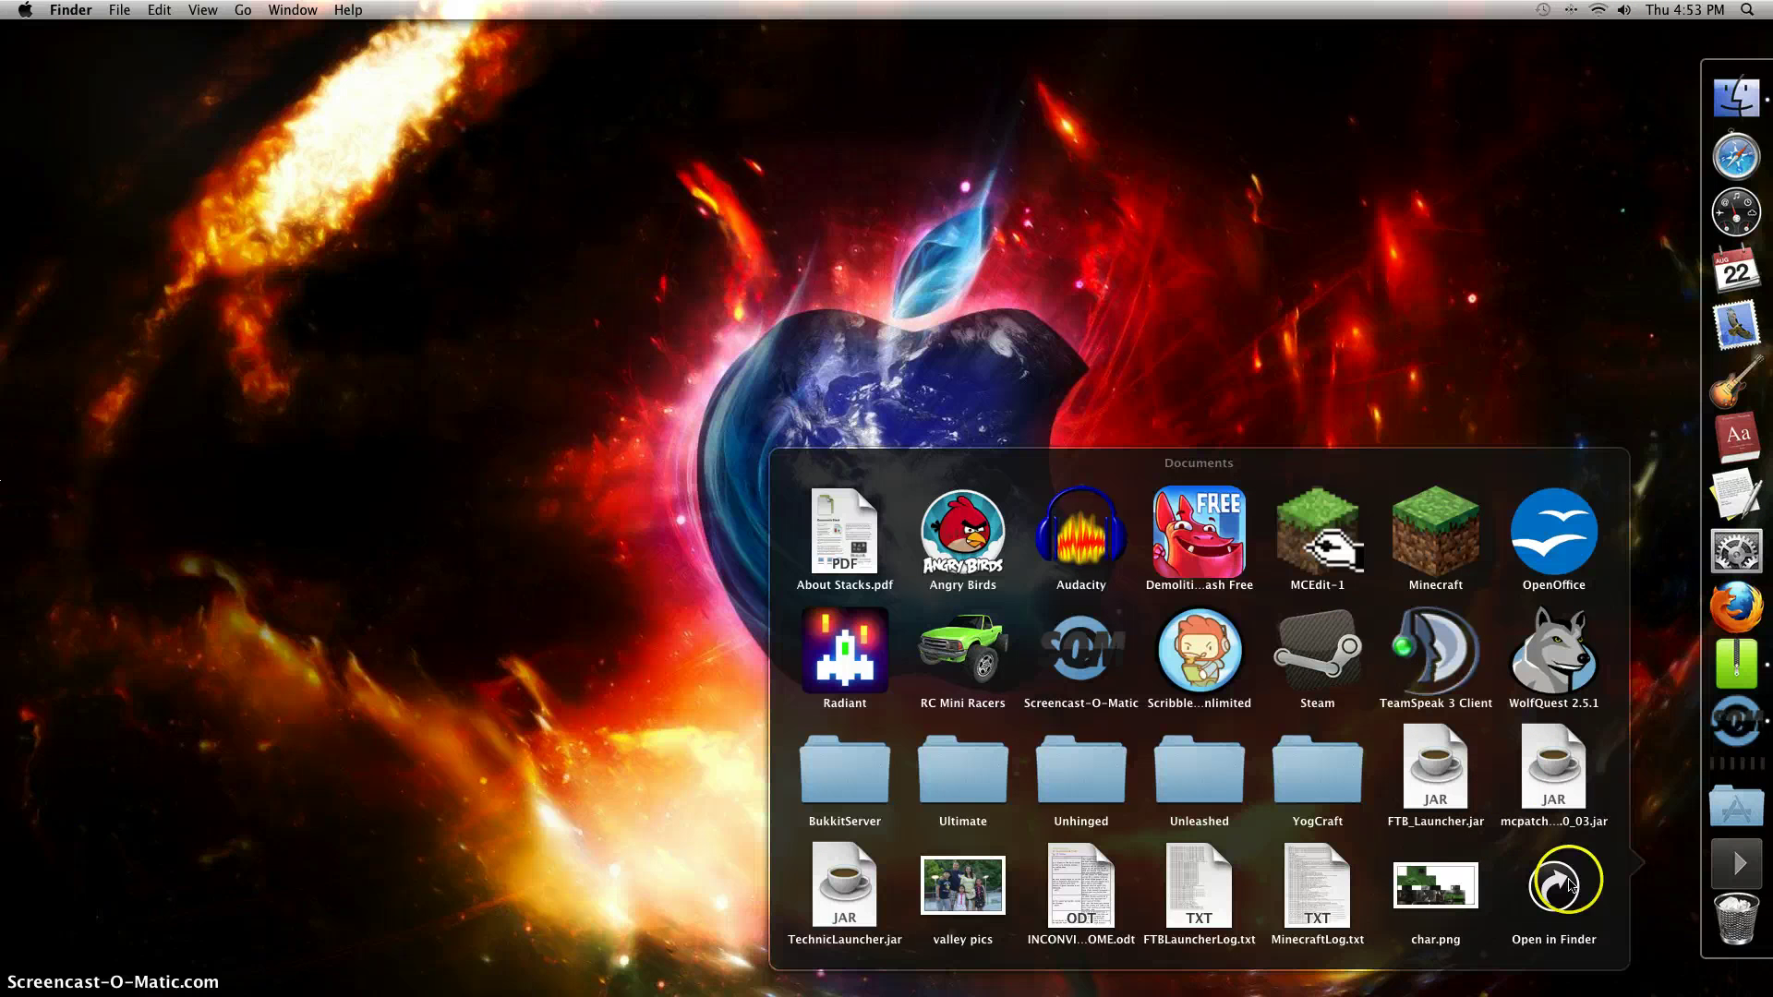
pyautogui.click(1727, 811)
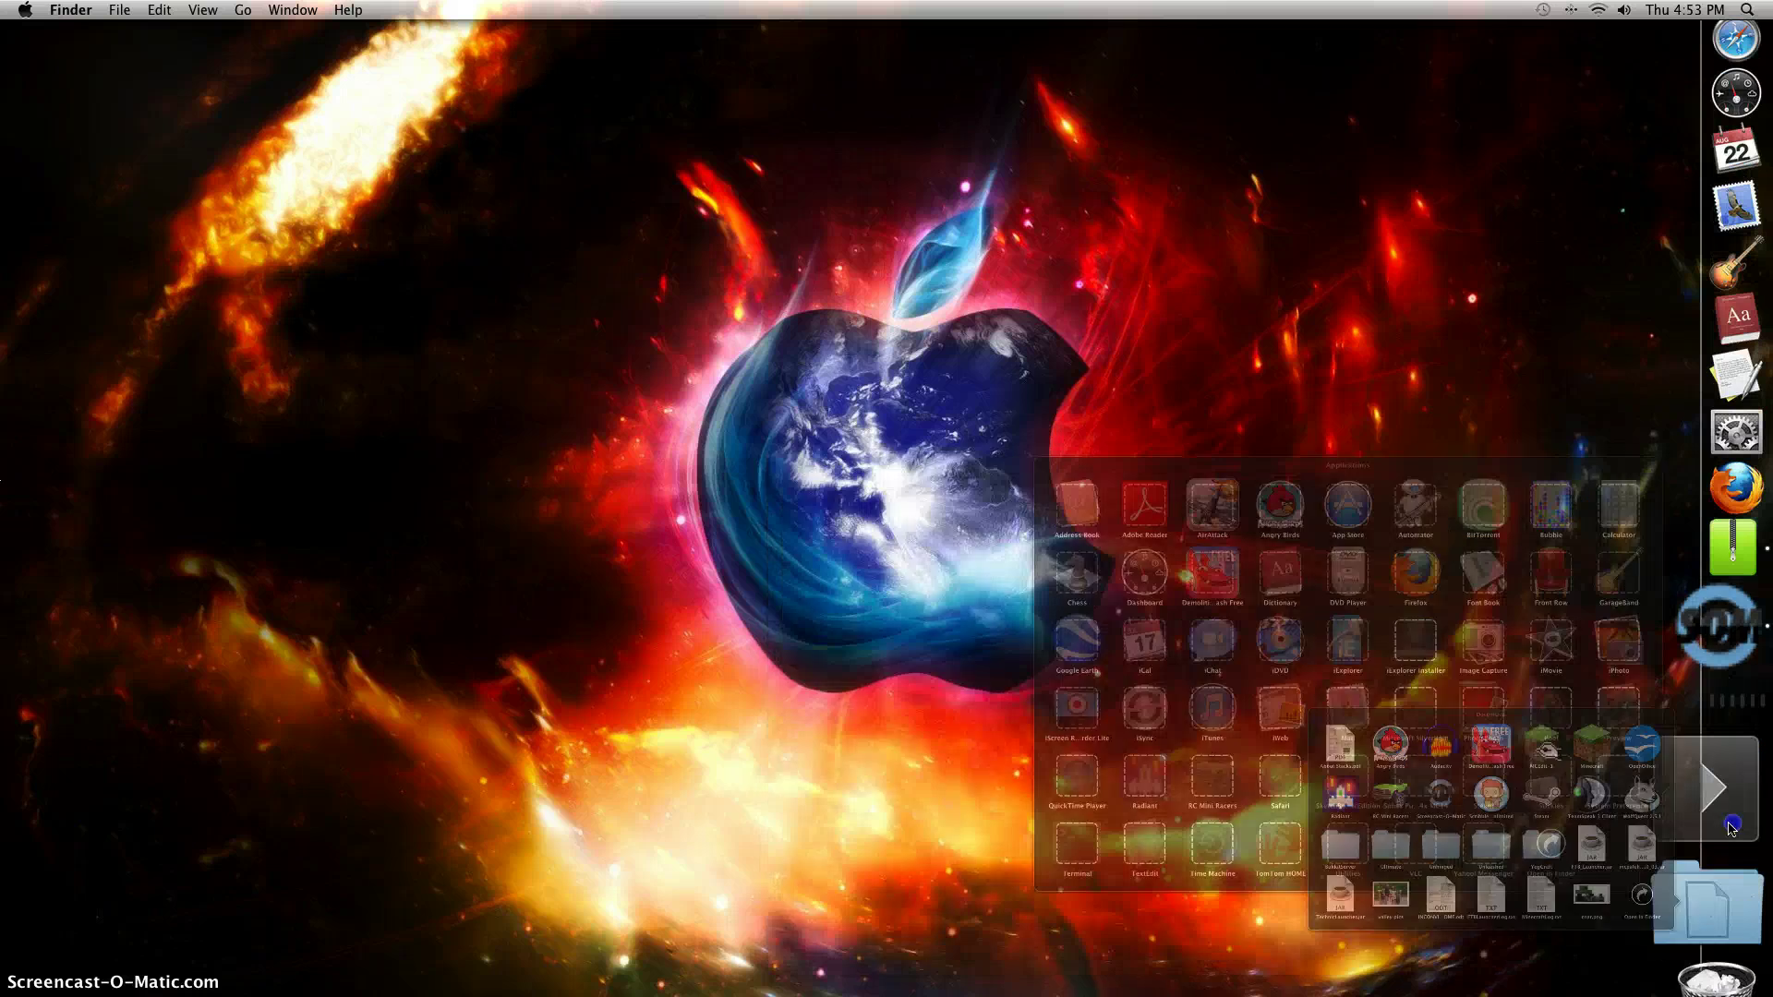
pyautogui.click(1433, 305)
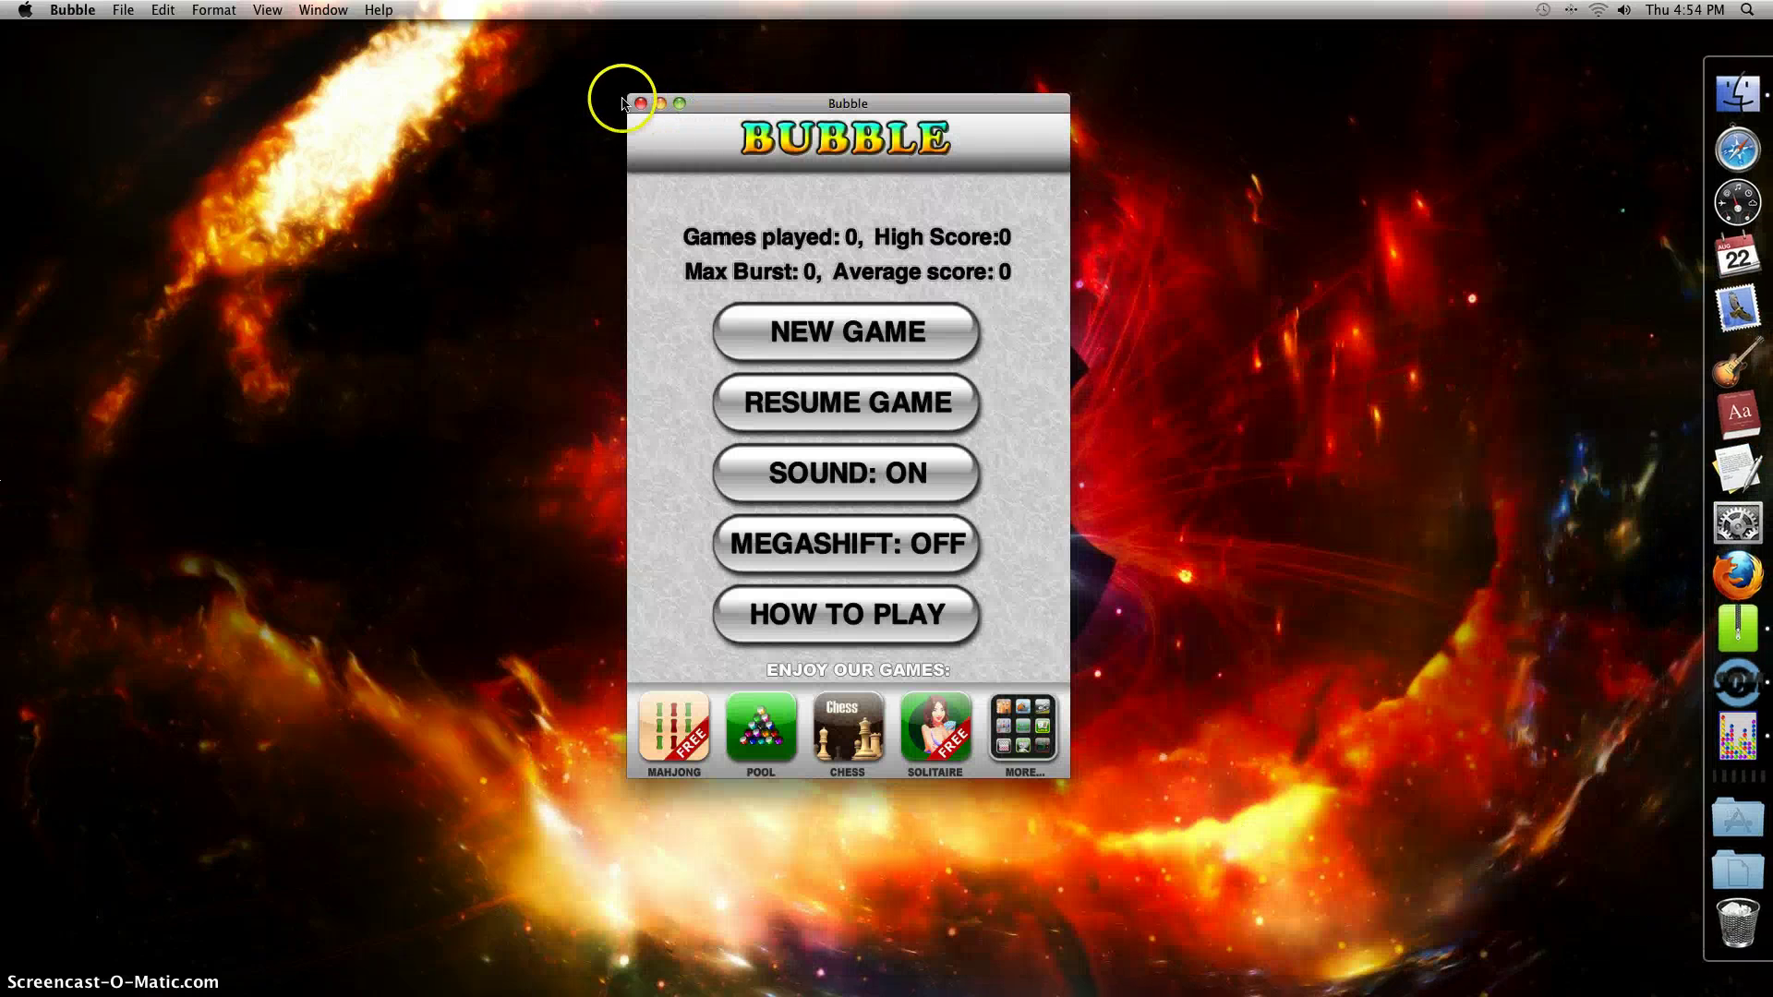
pyautogui.click(643, 103)
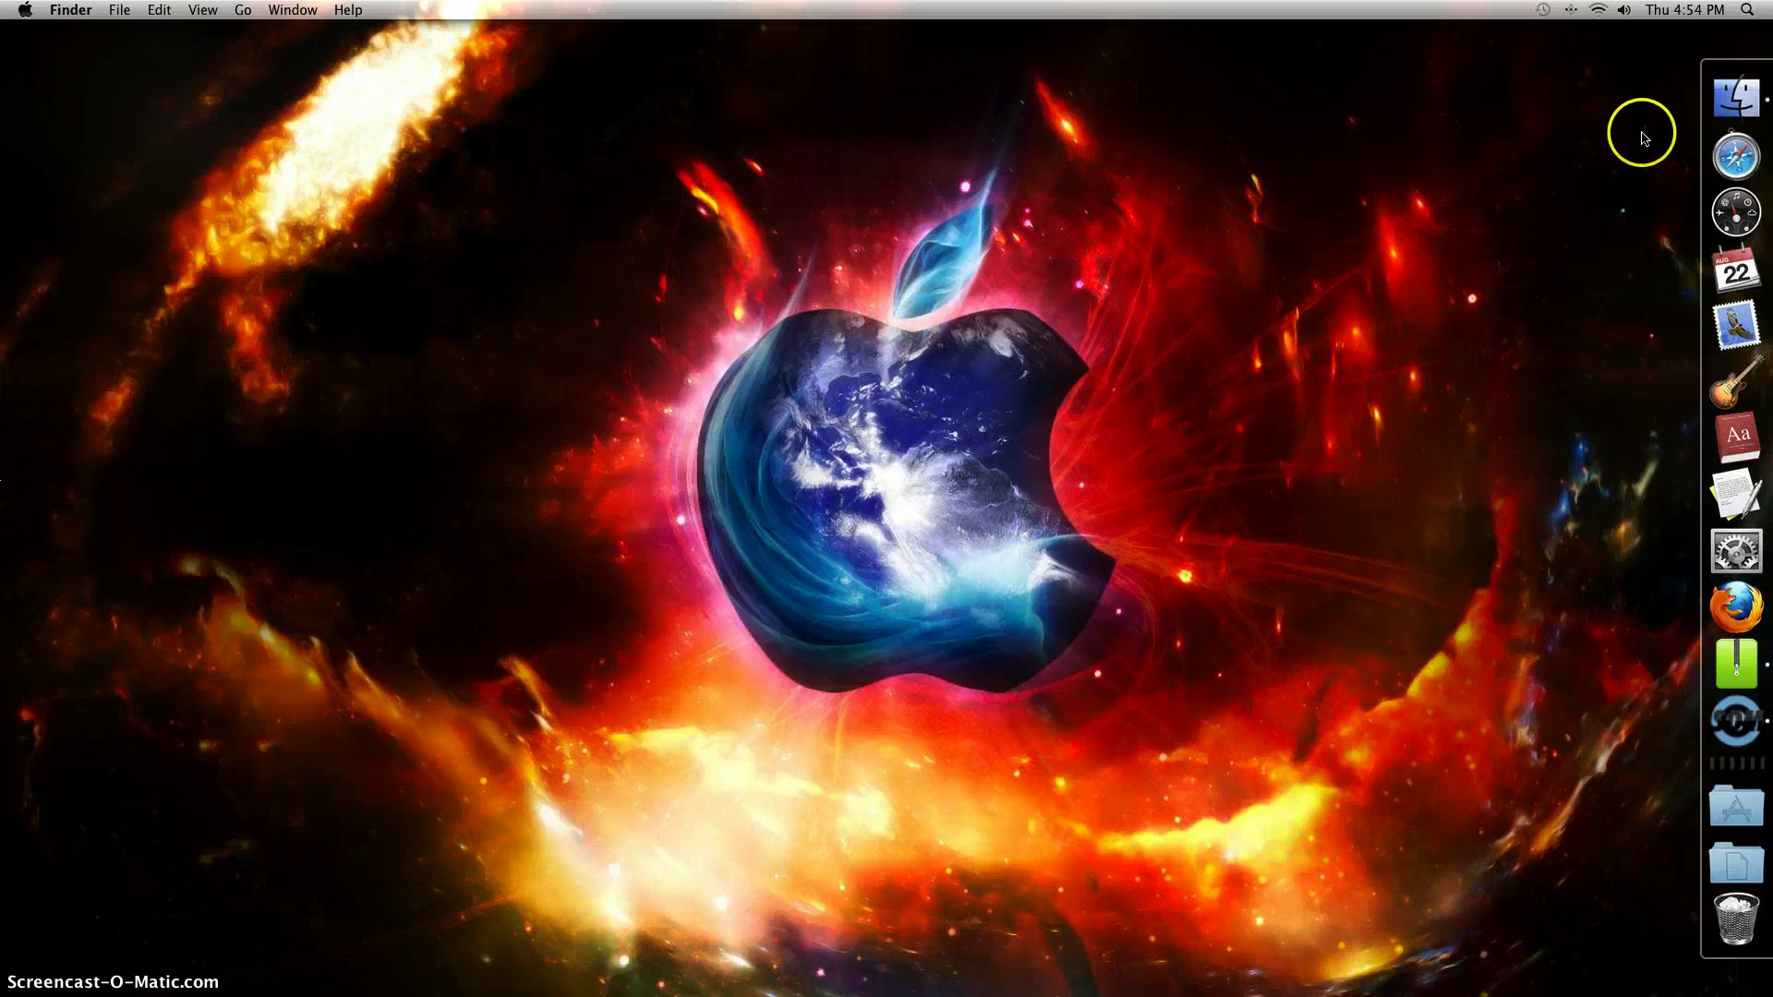